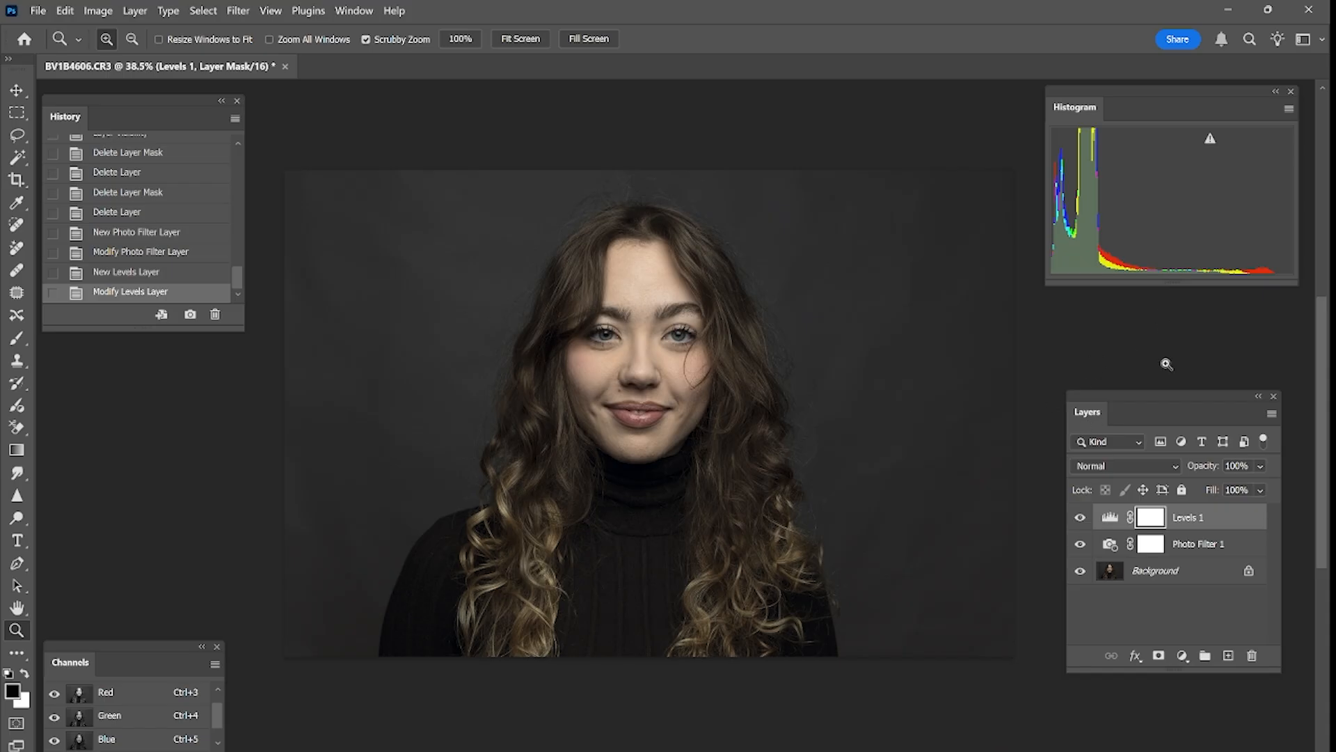
Merge the Levels 1 and Photo Filter 1 adjustment layers with the Background into a single layer
drag(1146, 398, 1151, 366)
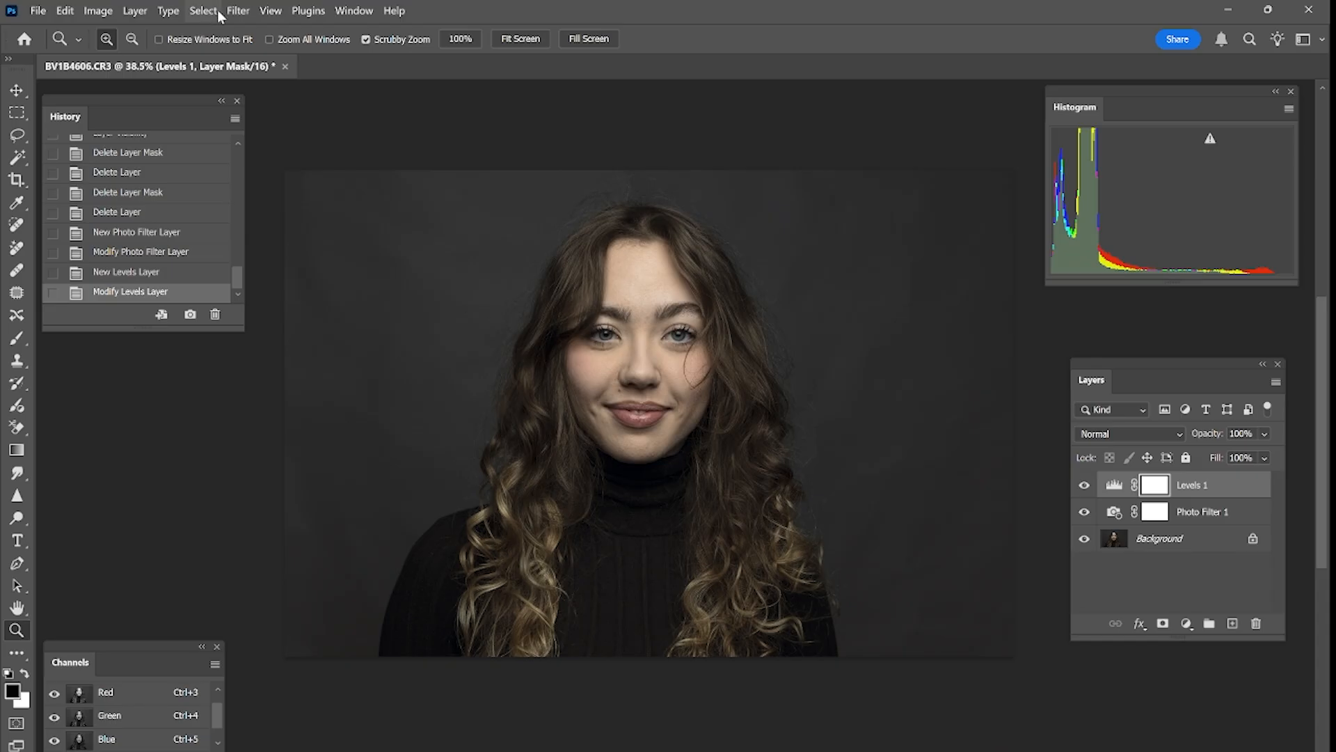
click(135, 12)
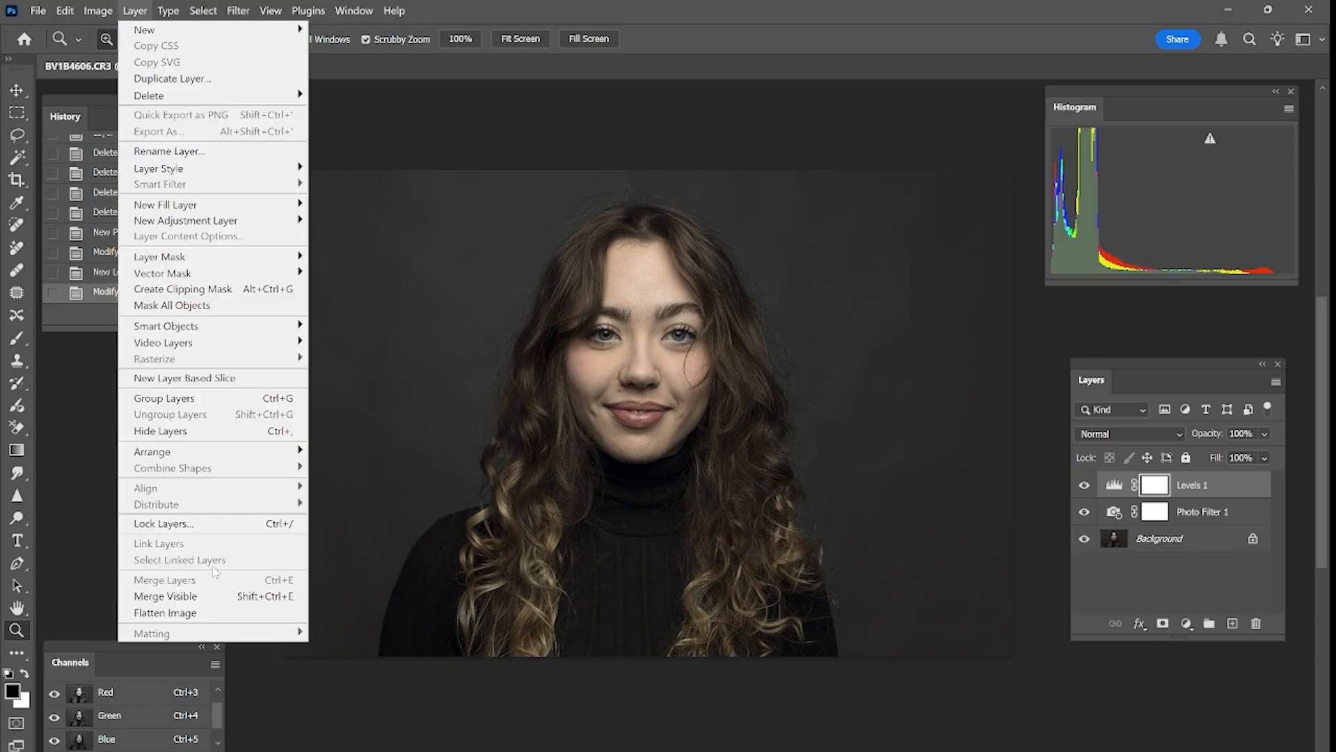
click(765, 30)
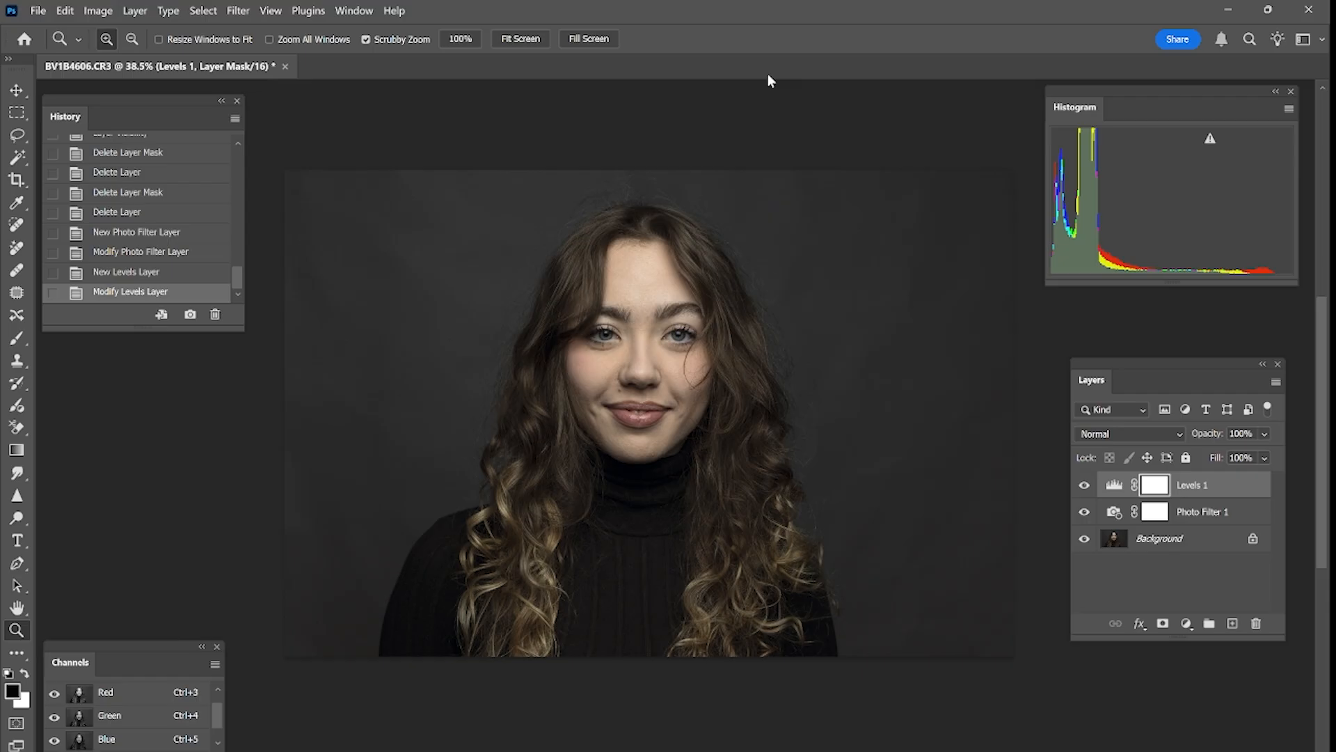
key(ctrl+shift+e)
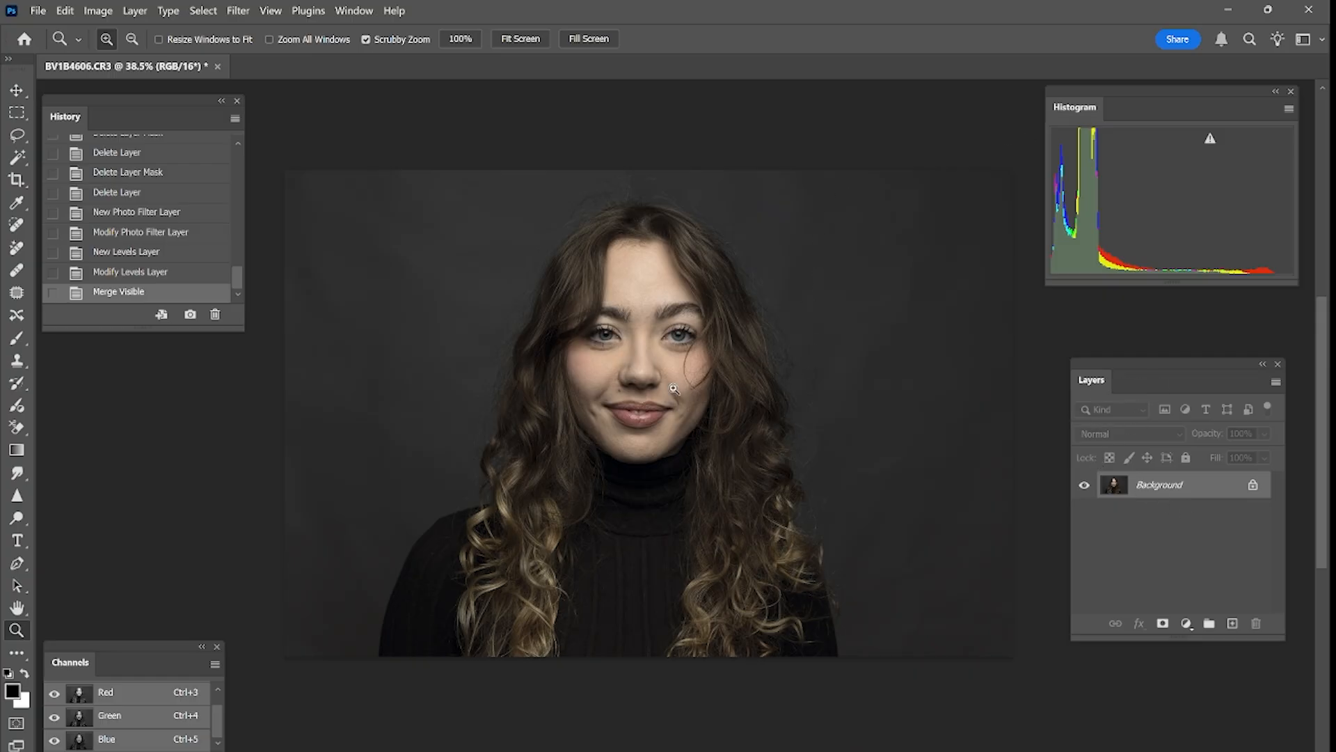
Paint a black test stroke over the face on a copy of the Background layer and delete that copy
mouse_move(669, 369)
mouse_down()
mouse_move(691, 371)
mouse_move(680, 387)
mouse_up()
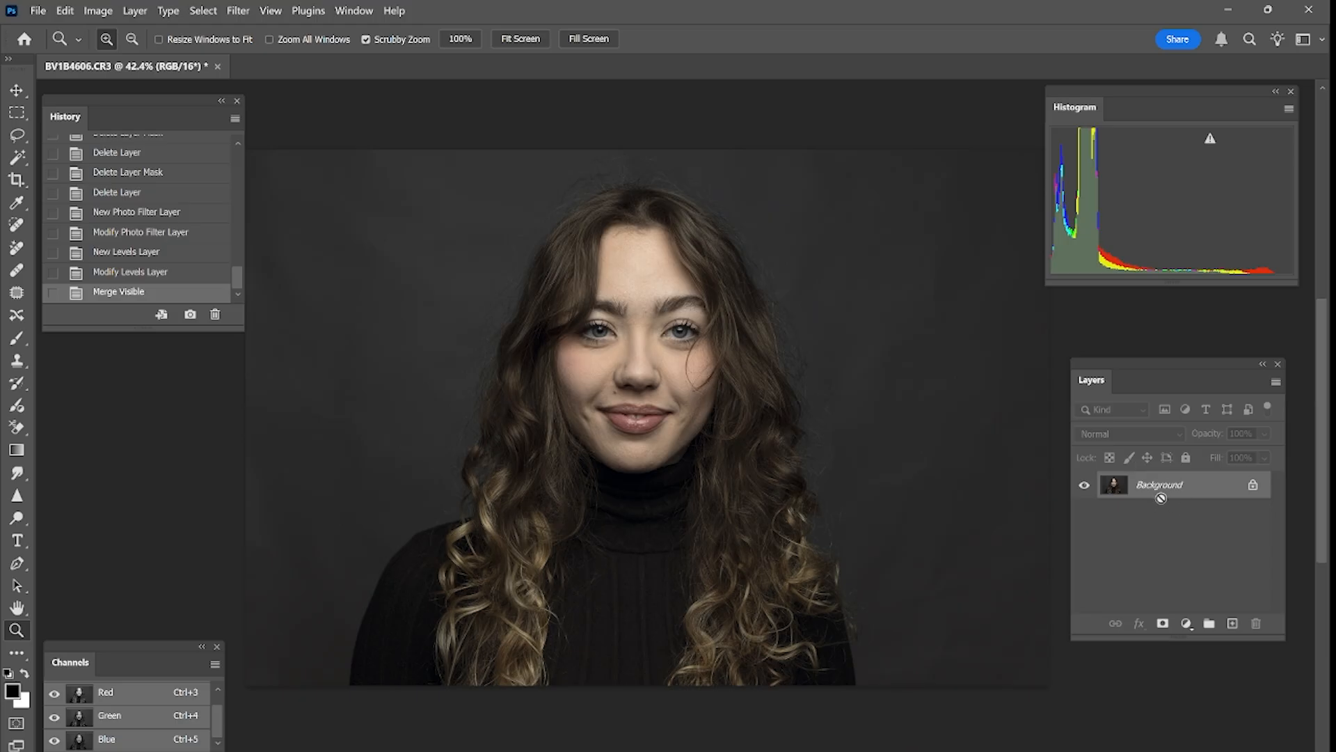
key(ctrl+j)
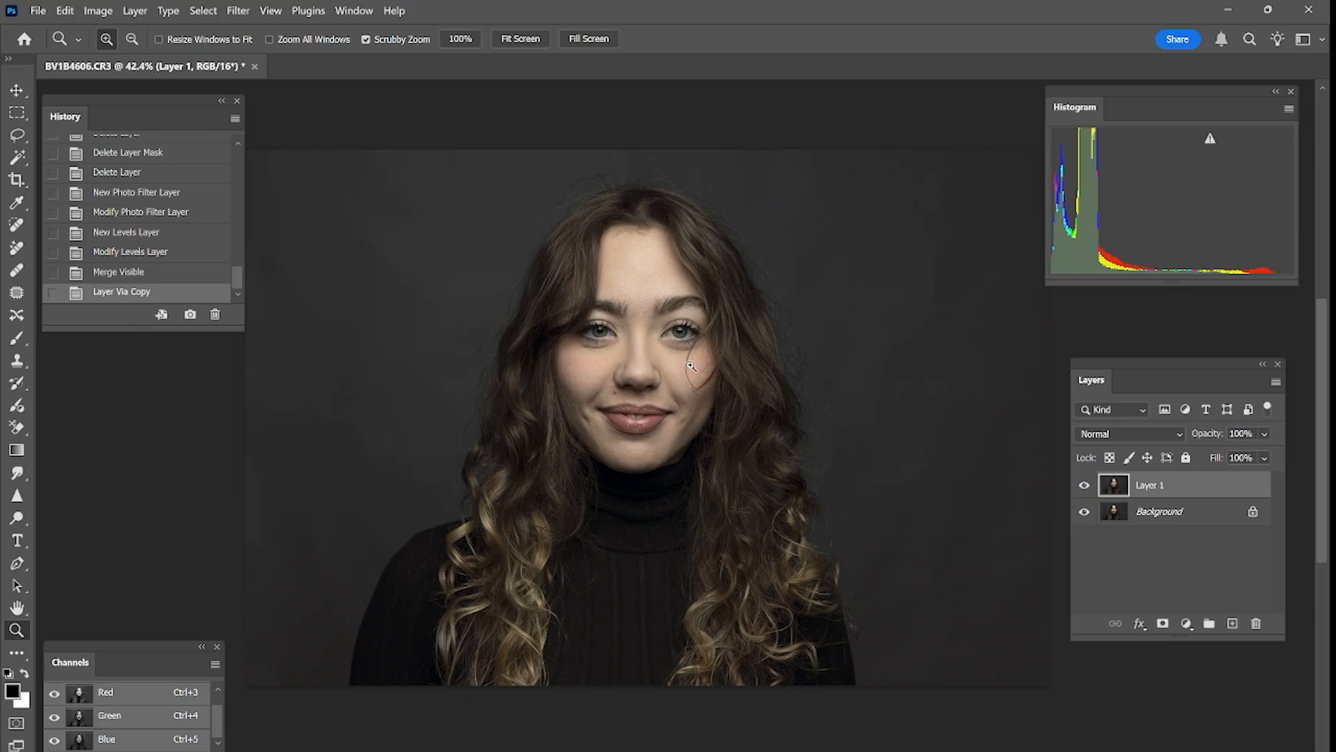
key(b)
mouse_move(647, 446)
mouse_down()
mouse_move(488, 338)
mouse_move(743, 334)
mouse_move(458, 476)
mouse_move(666, 209)
mouse_move(671, 284)
mouse_move(759, 492)
mouse_up()
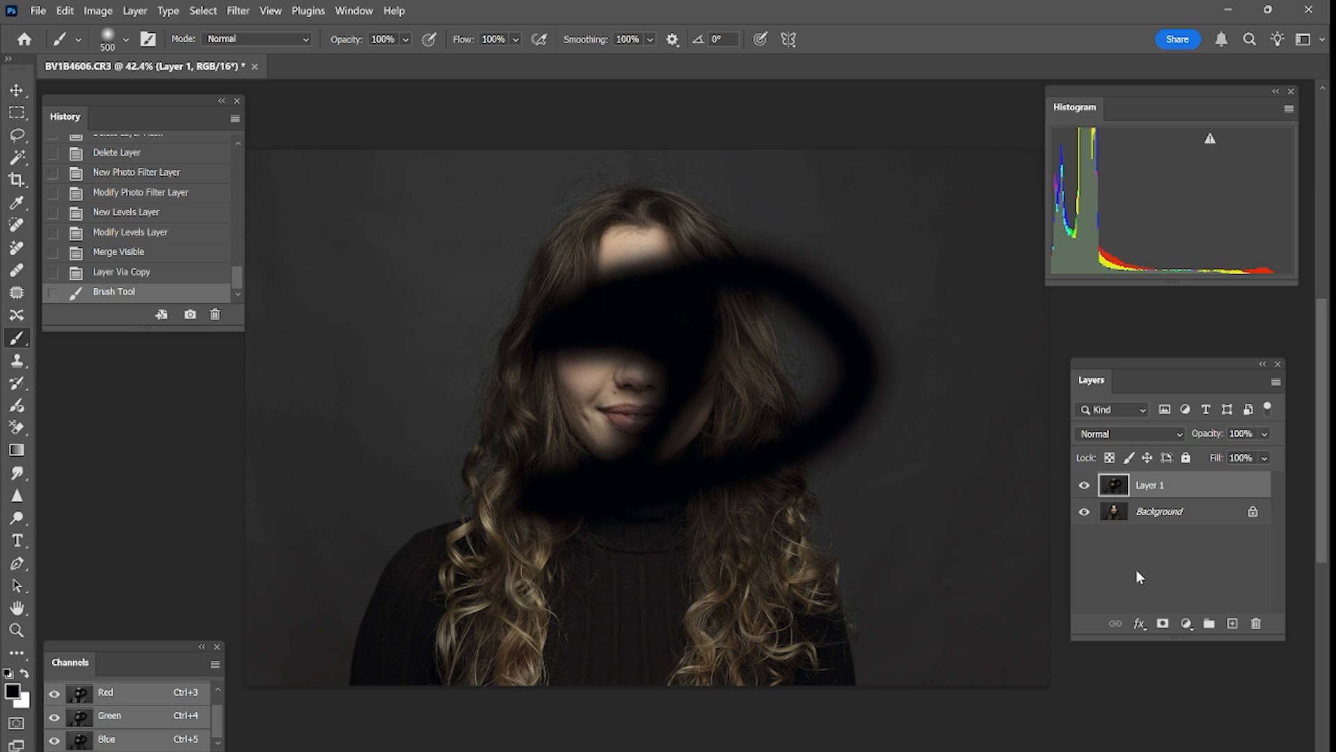
mouse_move(1120, 491)
mouse_down()
mouse_move(1131, 557)
mouse_move(1169, 612)
mouse_move(1256, 623)
mouse_up()
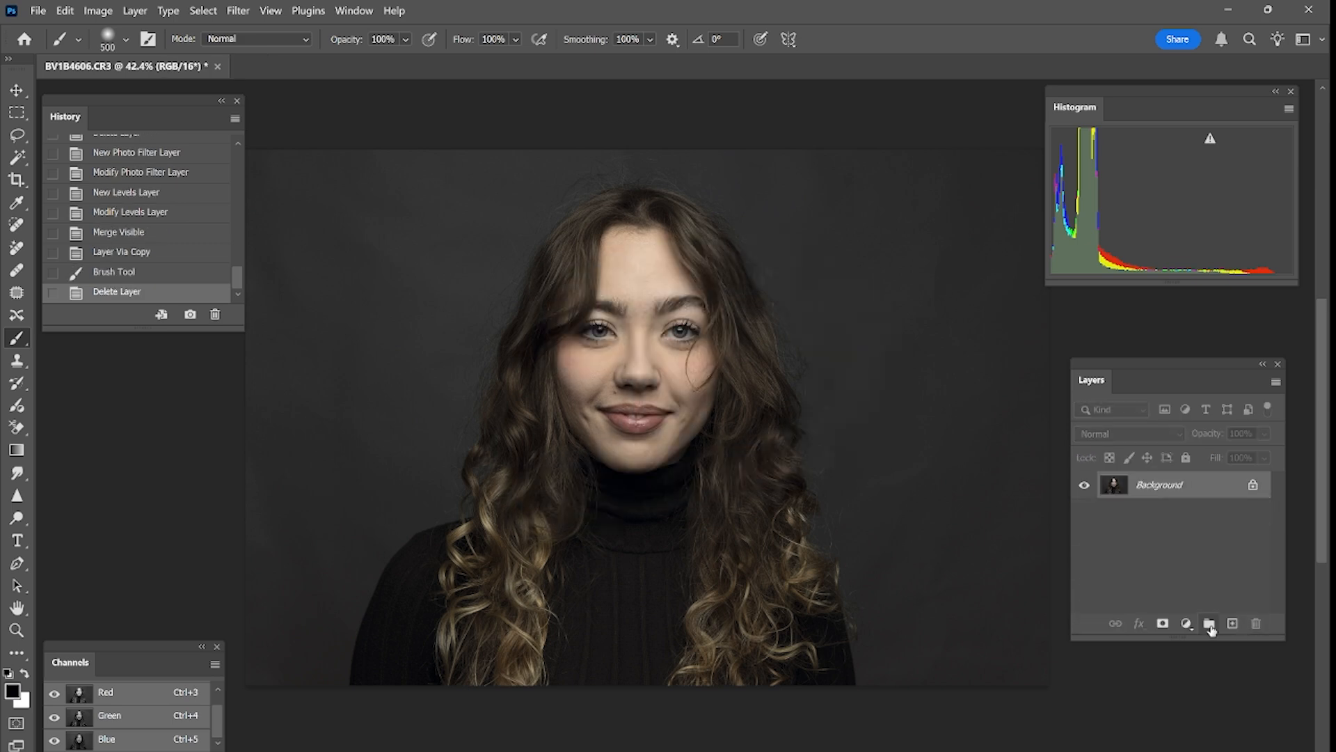
Duplicate the Background layer as a separate layer for retouching
key(v)
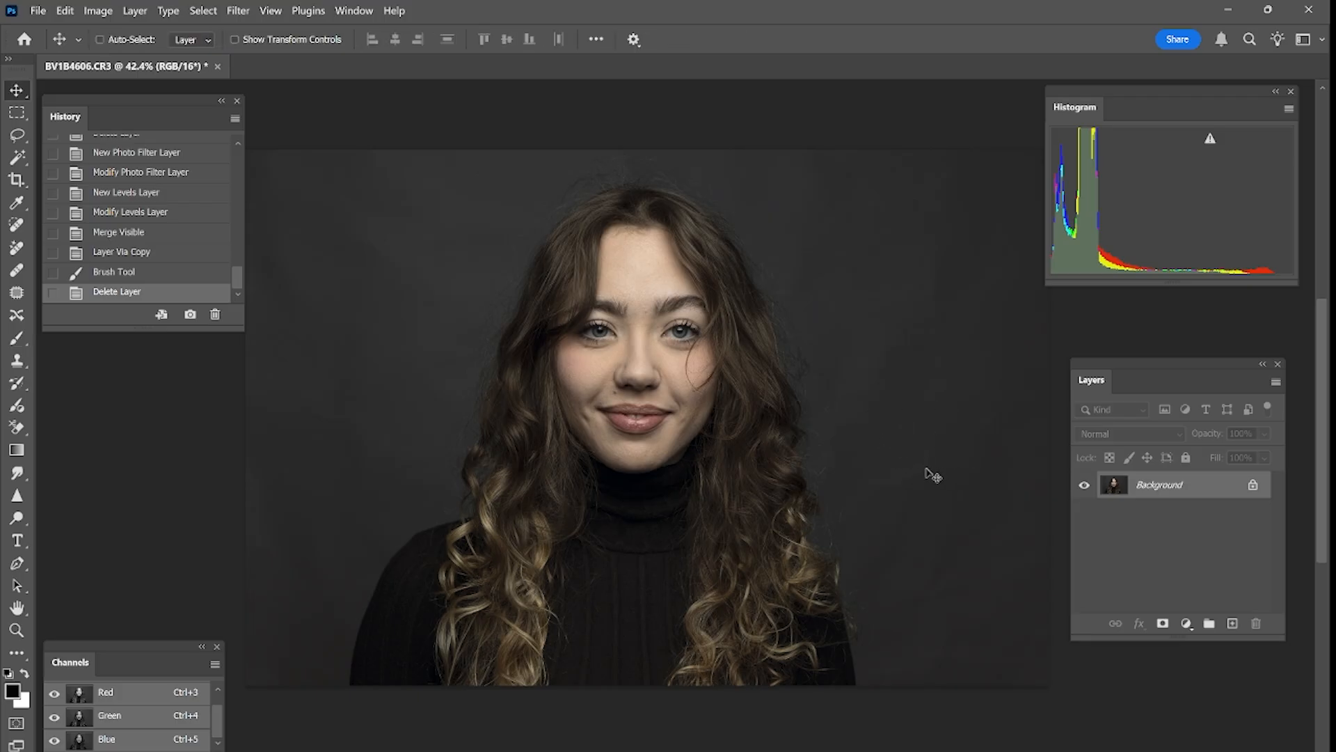
drag(1193, 501, 1233, 623)
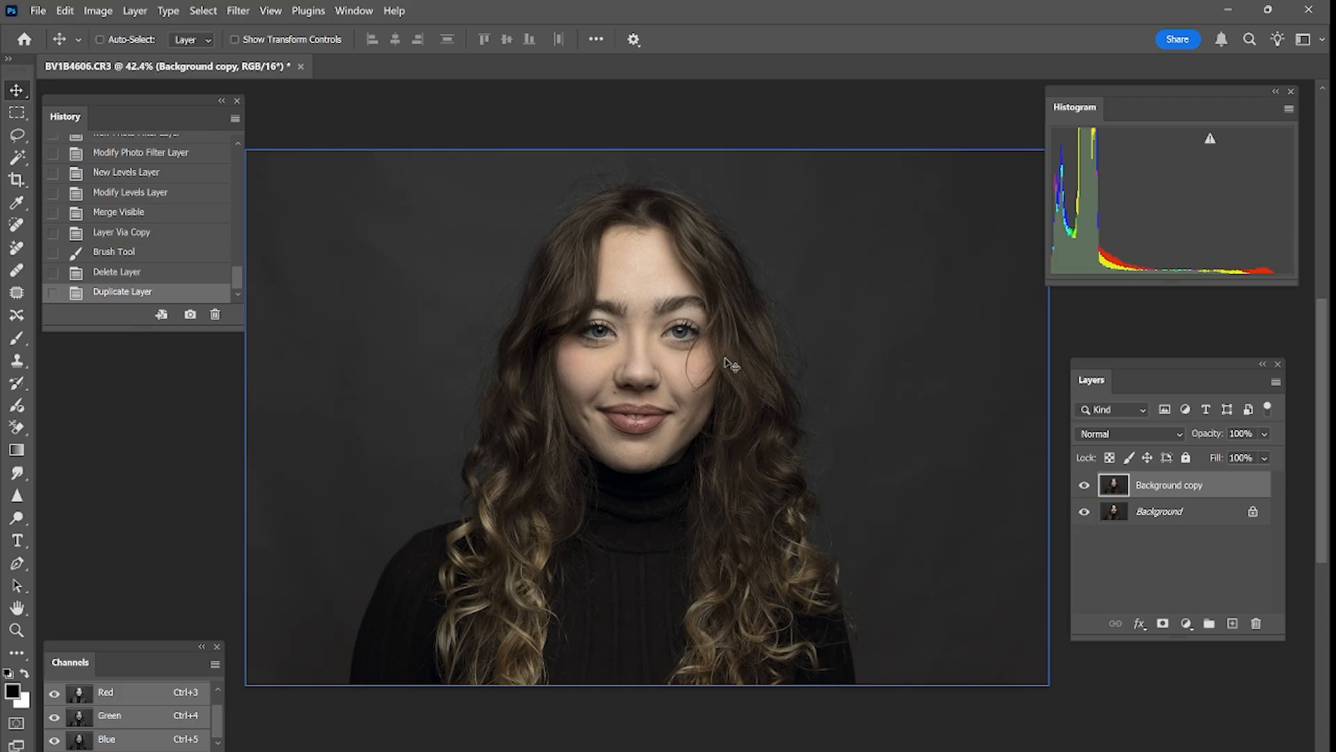
Retouch the small blemish on the lower forehead above the inner eyebrow using the Patch tool in Normal mode
key(z)
drag(642, 346, 686, 638)
drag(679, 538, 742, 414)
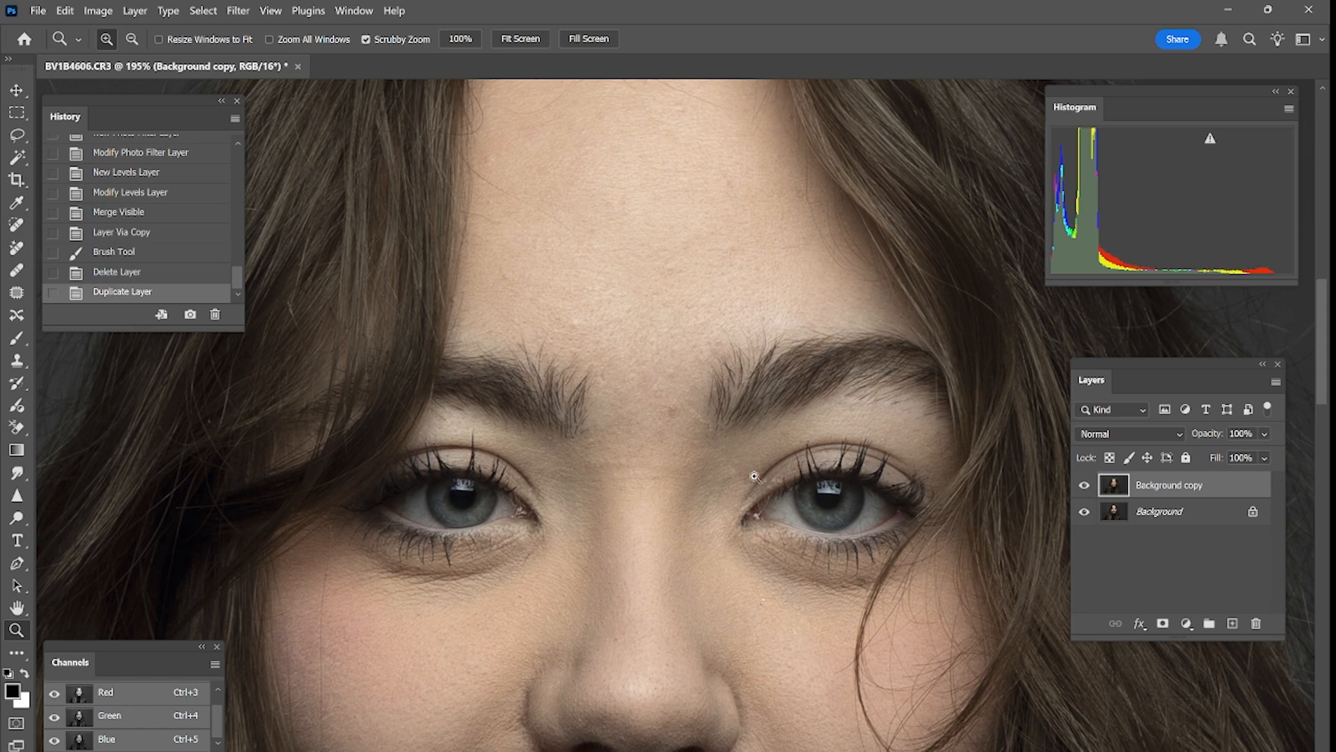
drag(743, 471, 731, 498)
scroll(732, 499, down, 3)
drag(730, 579, 705, 600)
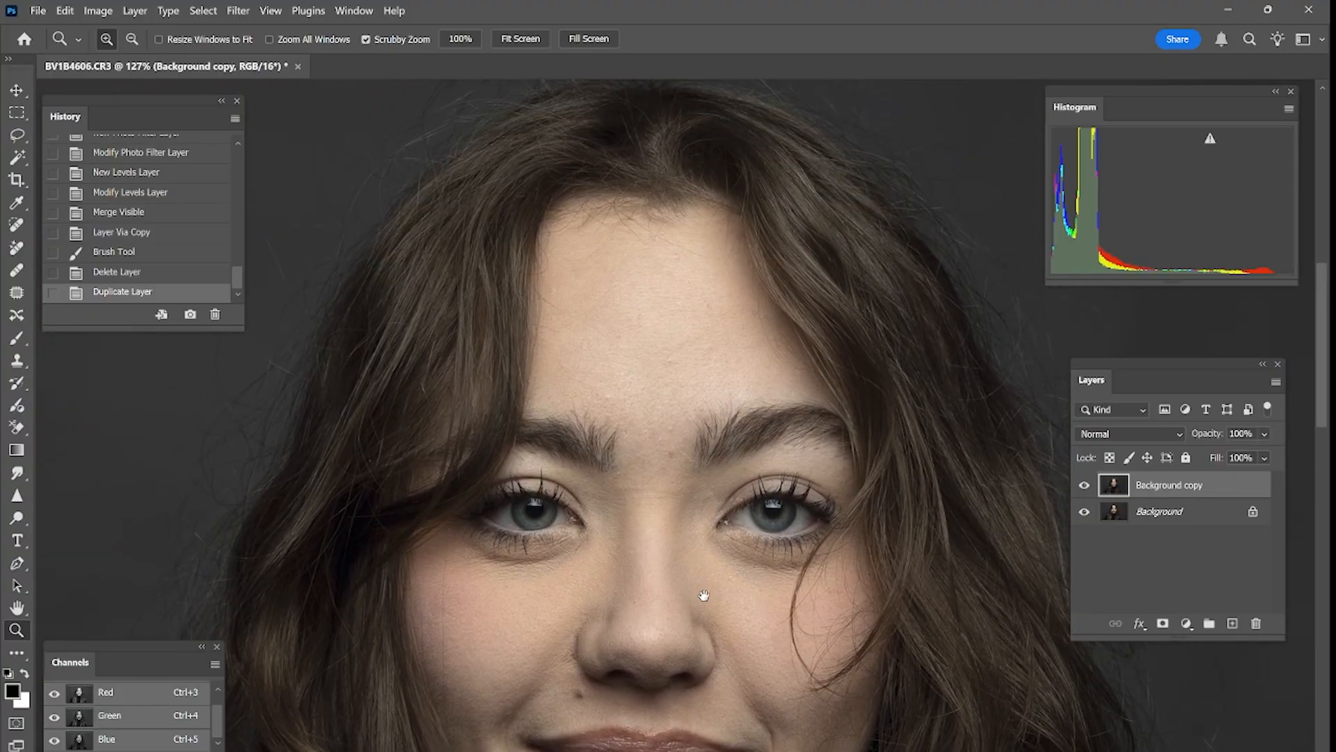
drag(689, 395, 753, 407)
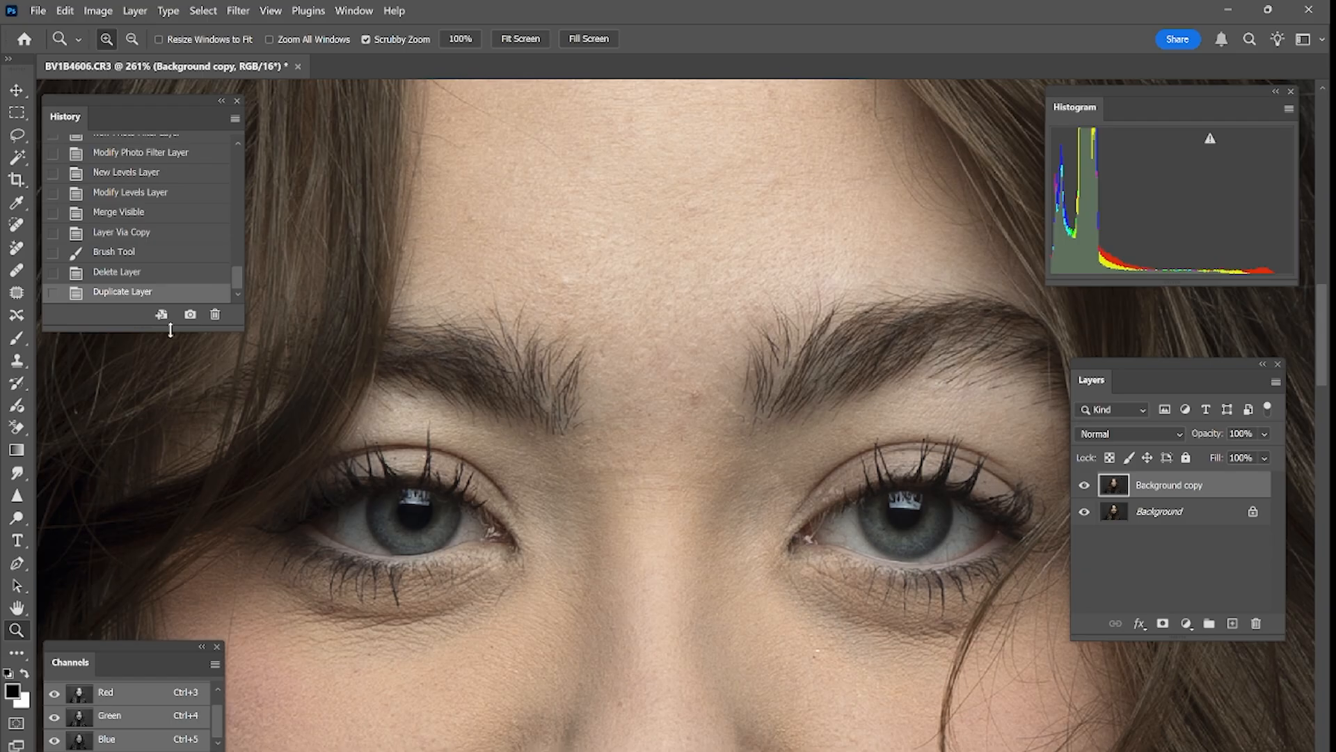
click(17, 247)
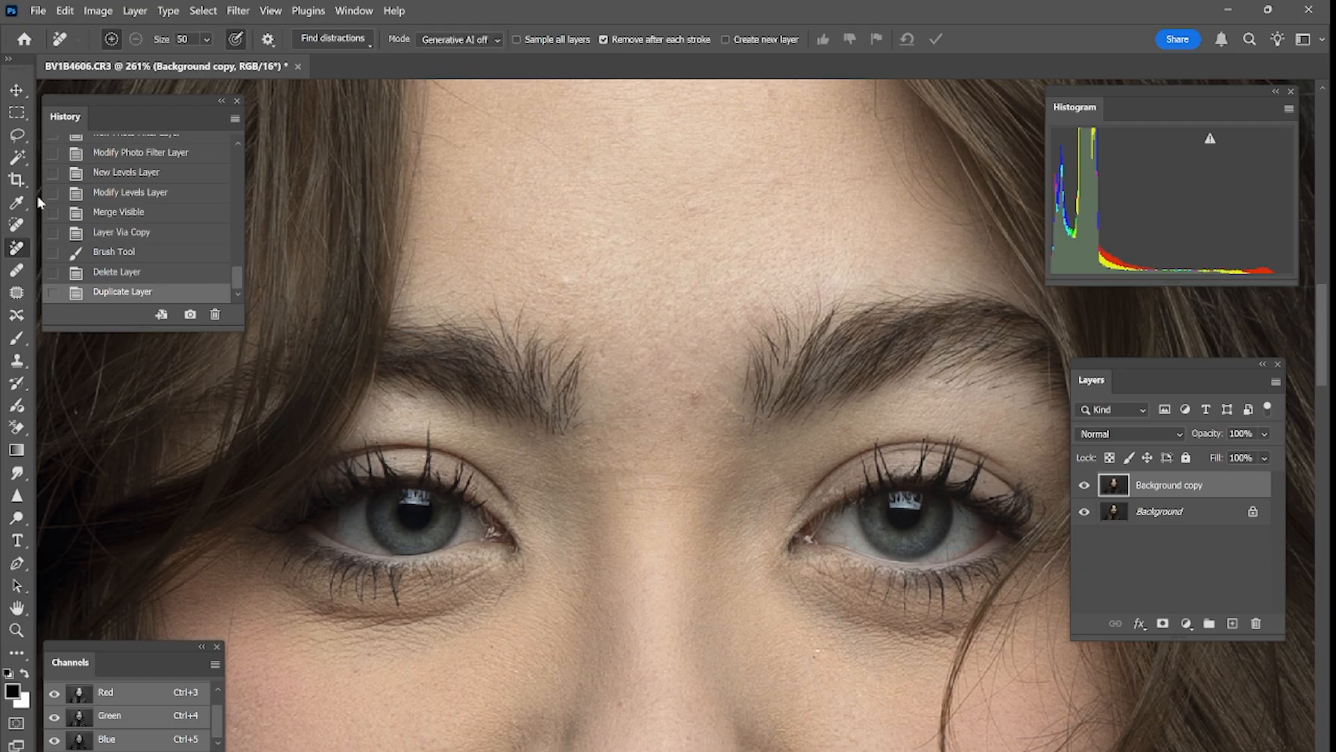
click(17, 293)
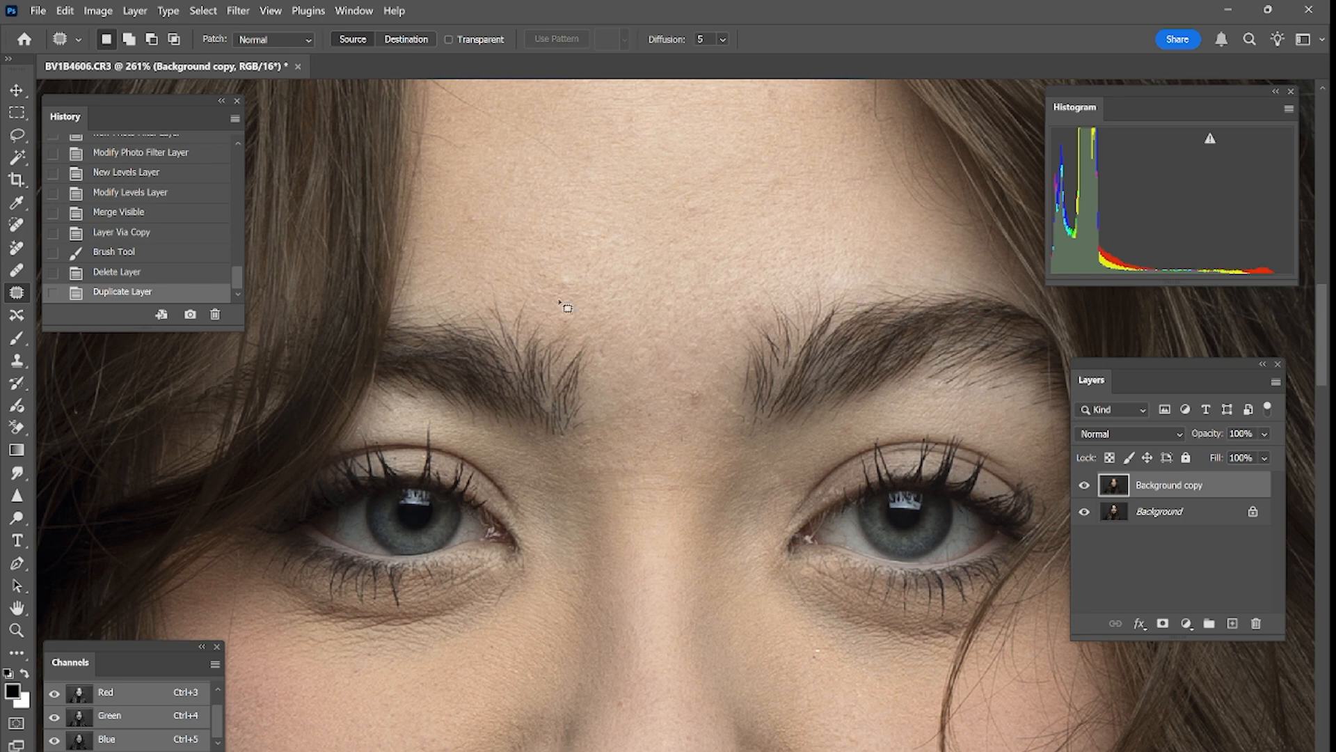
drag(567, 274, 608, 266)
key(ctrl+d)
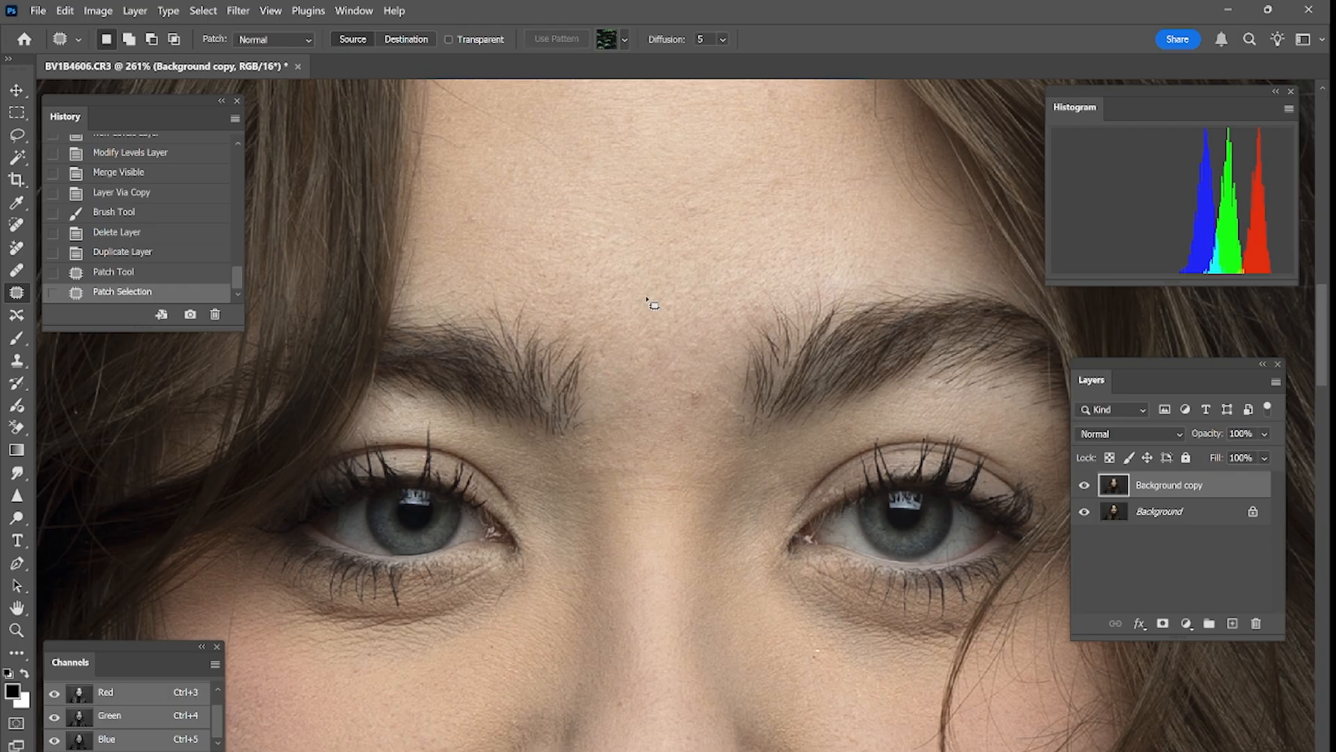
Patch the remaining blemishes between the eyebrows and around the nose with nearby clean skin
scroll(680, 394, down, 3)
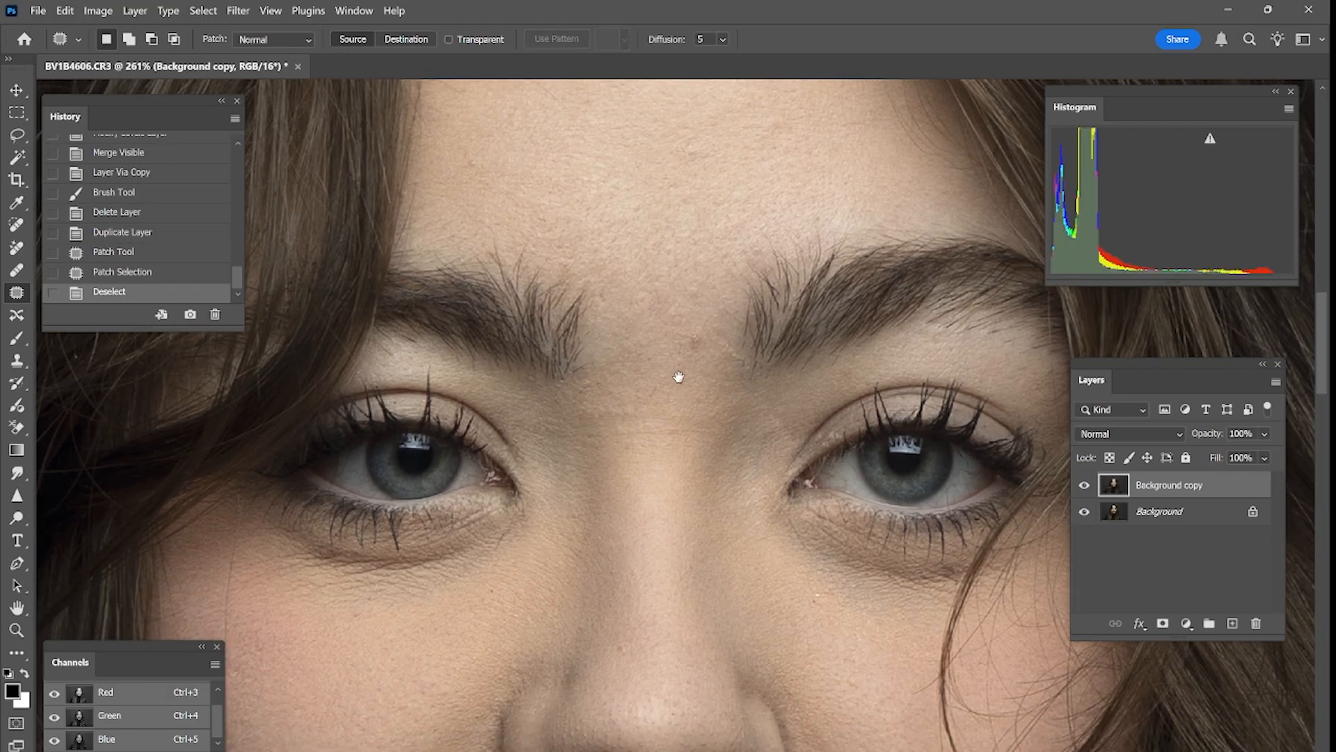
drag(686, 320, 719, 360)
key(ctrl+d)
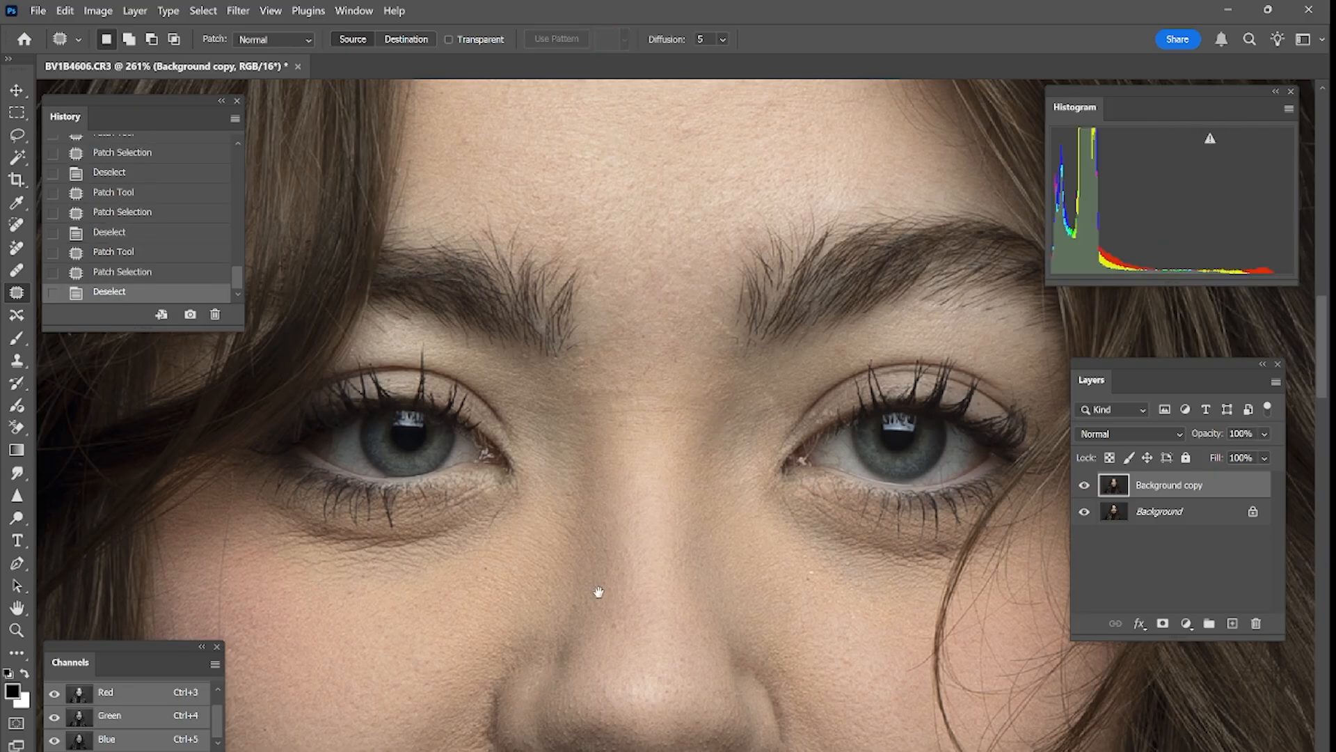
drag(597, 590, 501, 369)
mouse_move(704, 382)
mouse_down()
mouse_move(724, 375)
mouse_move(749, 417)
mouse_move(725, 244)
mouse_move(662, 328)
mouse_move(682, 382)
mouse_up()
key(ctrl+d)
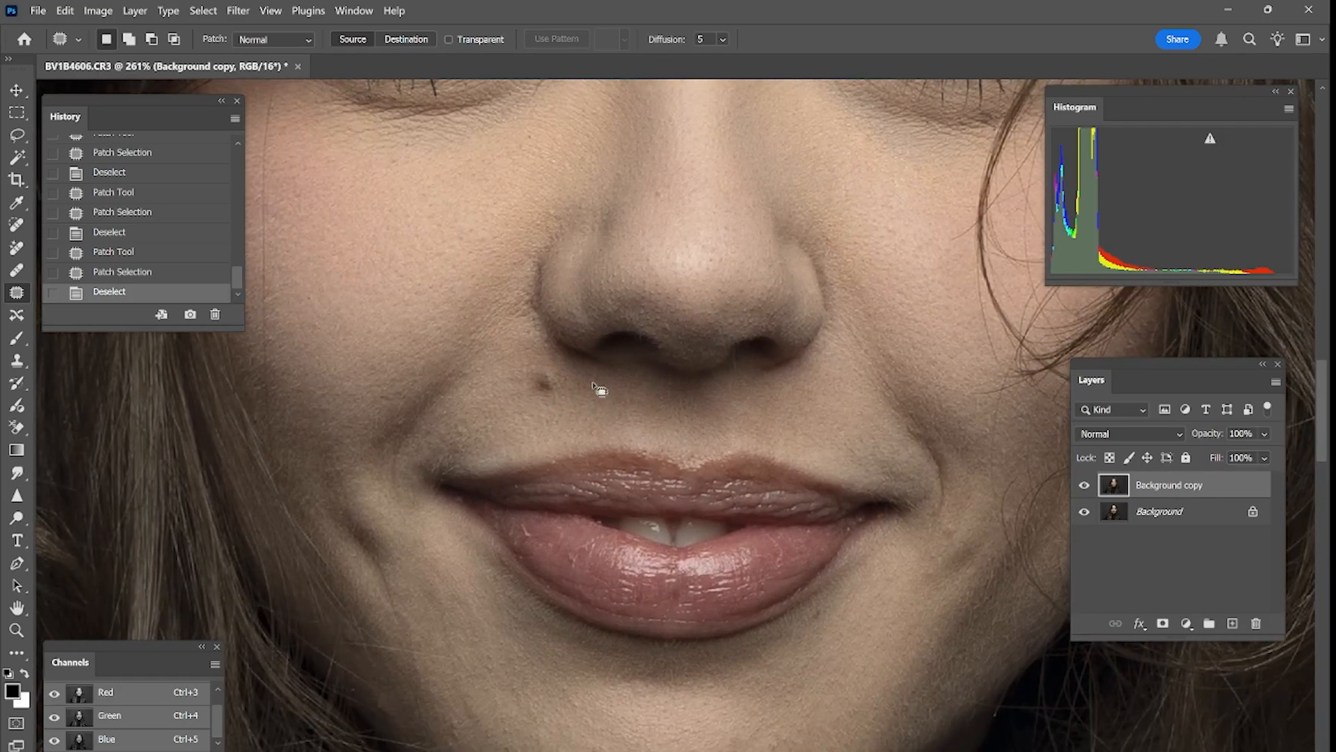
Patch out the dark mole between the nose and upper lip, comparing the result with the unretouched skin
mouse_move(542, 360)
mouse_down()
mouse_move(529, 393)
mouse_move(565, 385)
mouse_move(534, 376)
mouse_move(606, 399)
mouse_up()
key(ctrl+d)
key(ctrl+z)
key(ctrl+shift+z)
Patch the small blemishes beside the corner of the mouth and on the chin with clean skin
drag(703, 533, 615, 253)
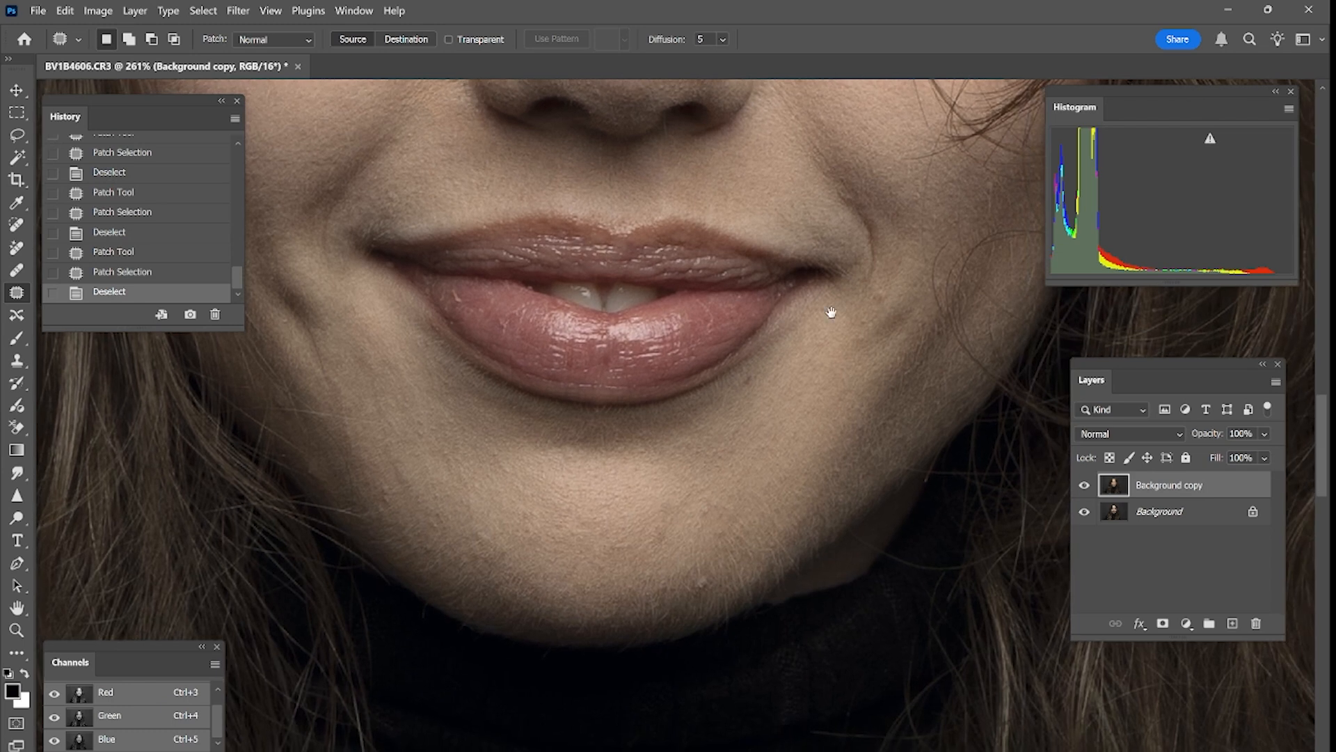
drag(871, 305, 886, 296)
key(ctrl+d)
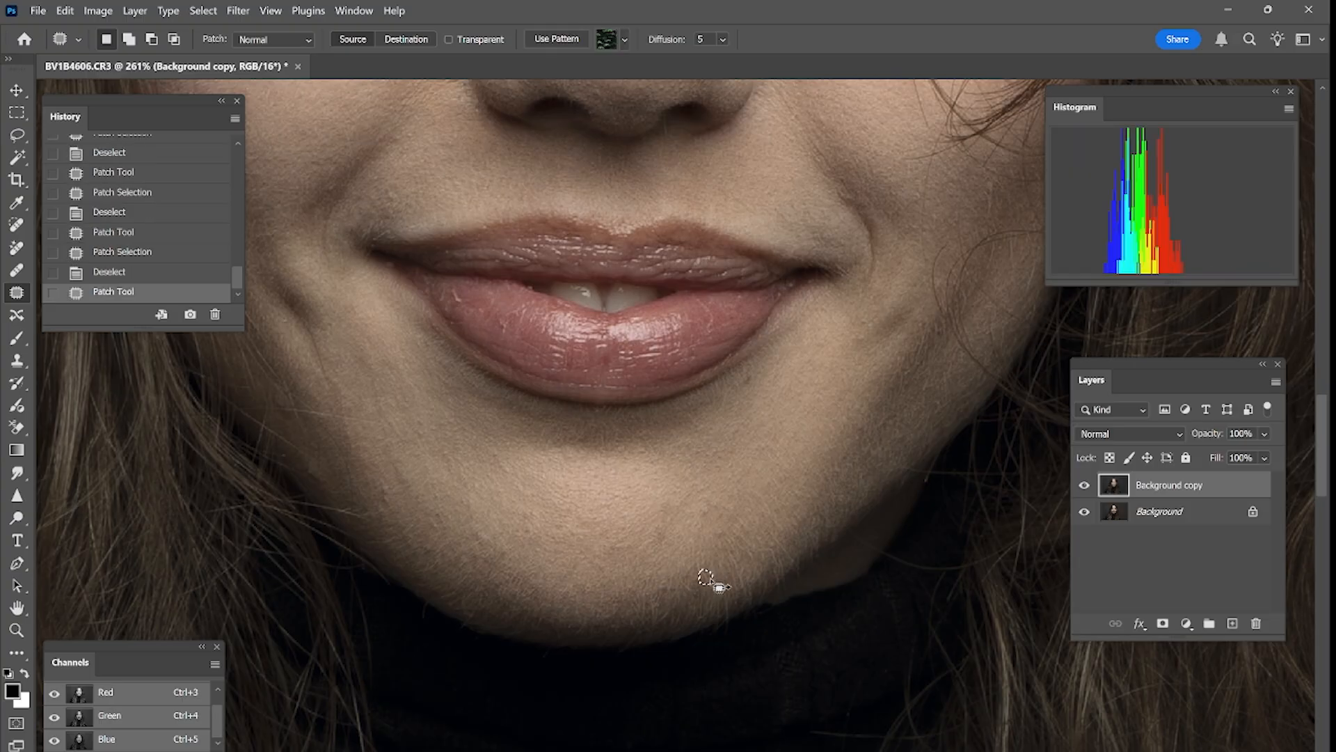
scroll(745, 487, up, 2)
key(ctrl+z)
key(ctrl+shift+z)
Patch the stray hairs and uneven spots on the upper forehead near the hairline with smooth skin
drag(695, 484, 776, 705)
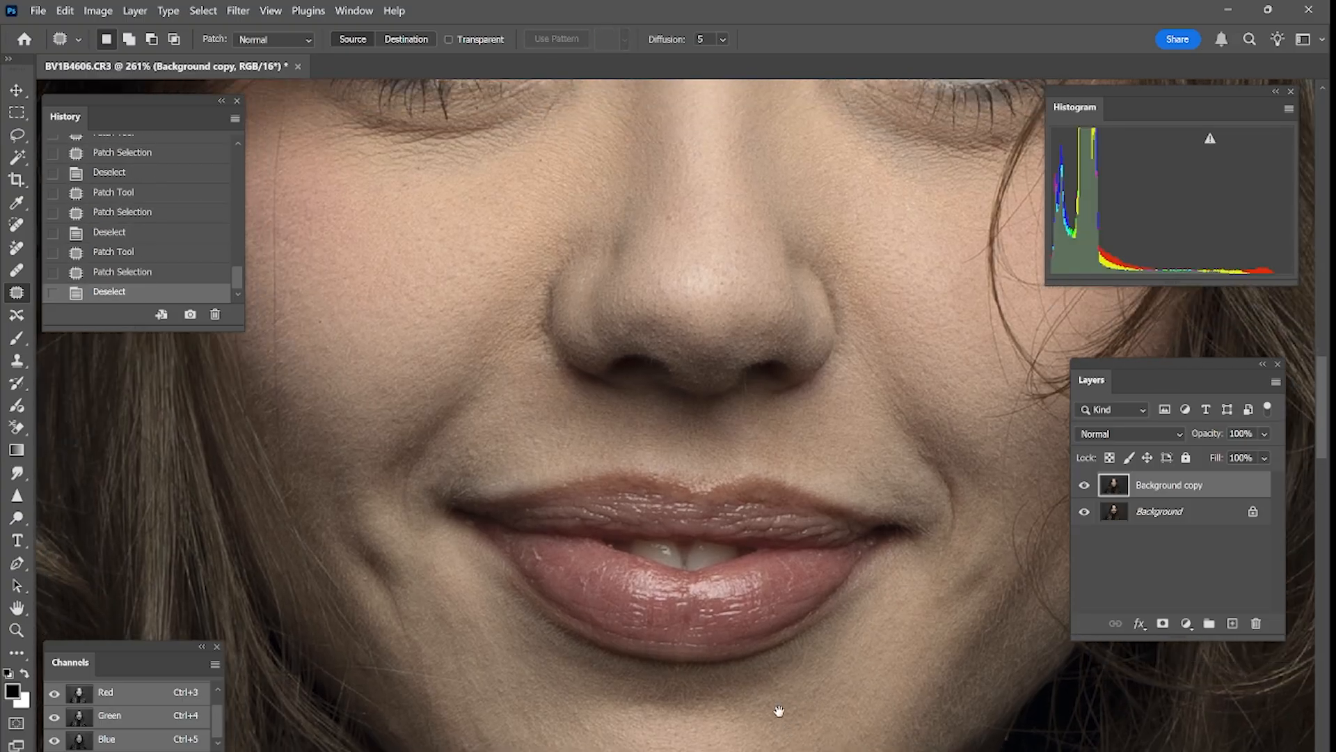
drag(722, 435, 645, 627)
drag(654, 531, 668, 662)
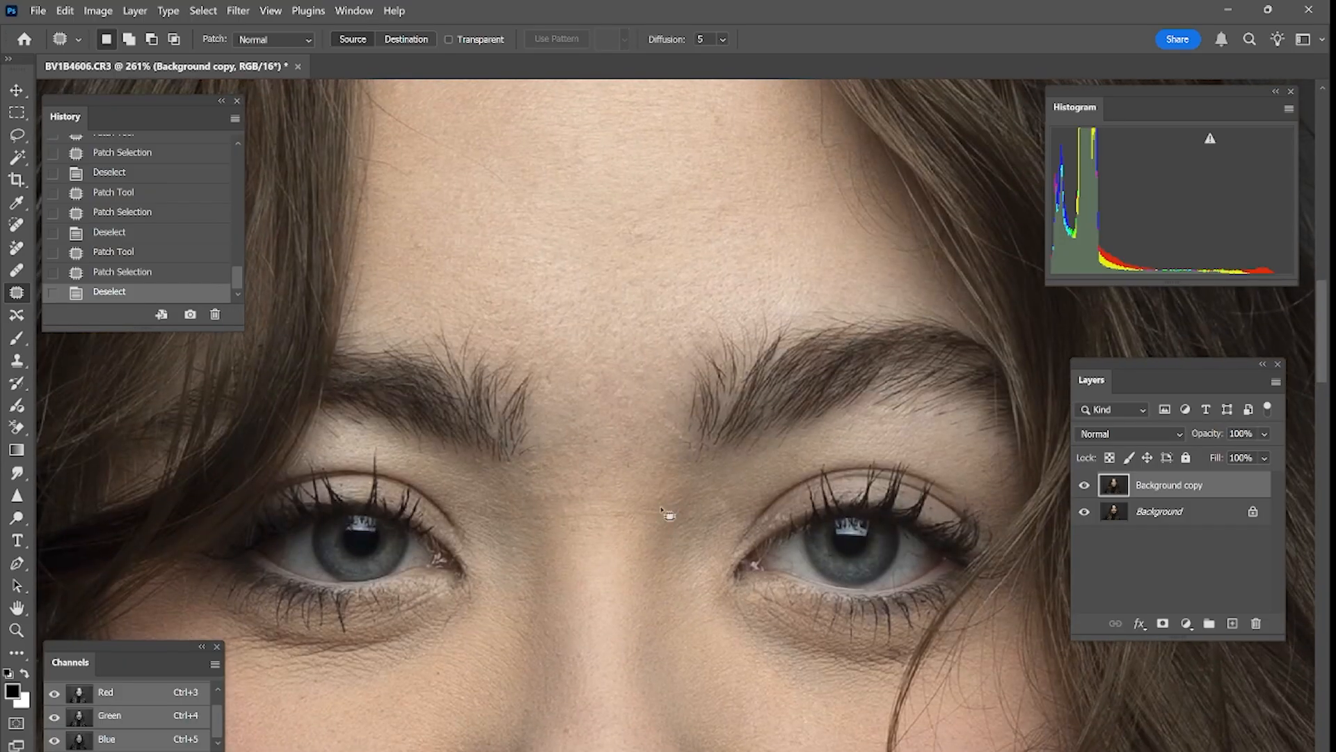
mouse_move(646, 368)
mouse_down()
mouse_move(635, 383)
mouse_move(663, 345)
mouse_move(680, 612)
mouse_move(669, 593)
mouse_up()
key(ctrl+d)
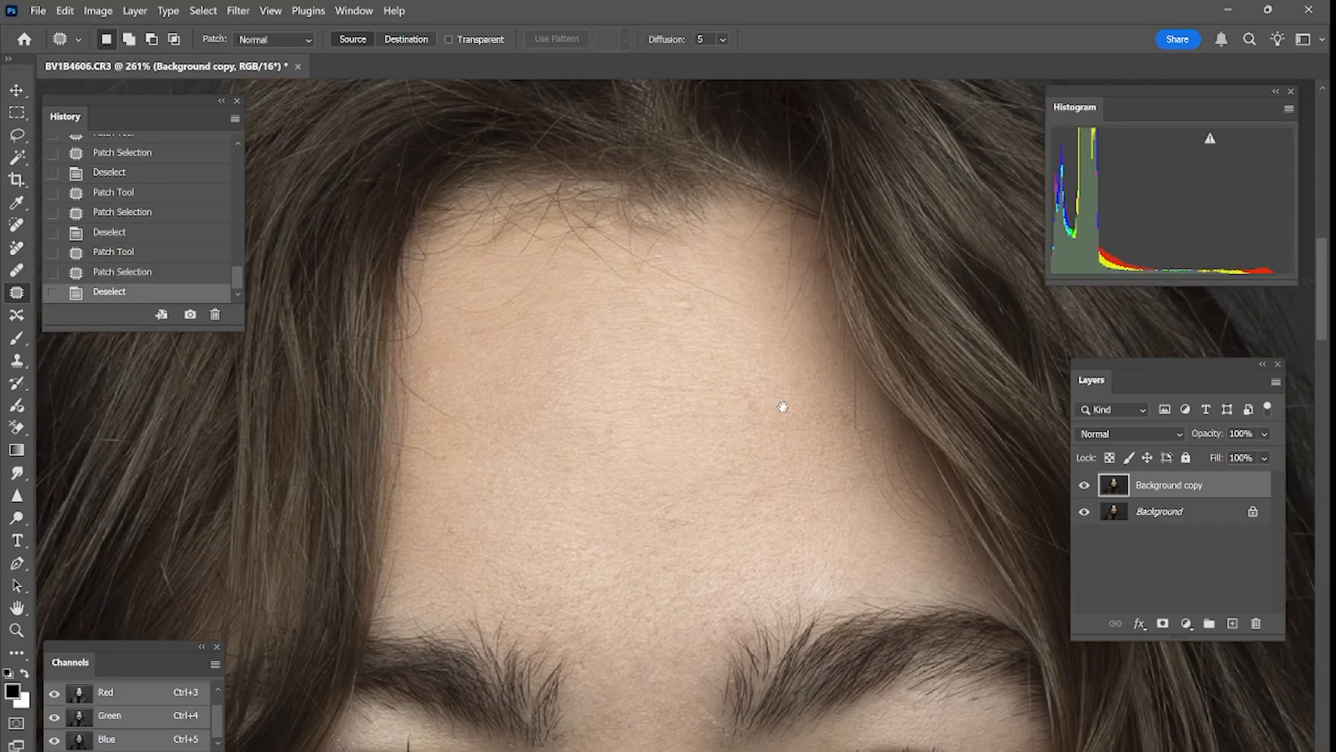
mouse_move(467, 423)
mouse_down()
mouse_move(540, 476)
mouse_move(484, 423)
mouse_move(553, 385)
mouse_up()
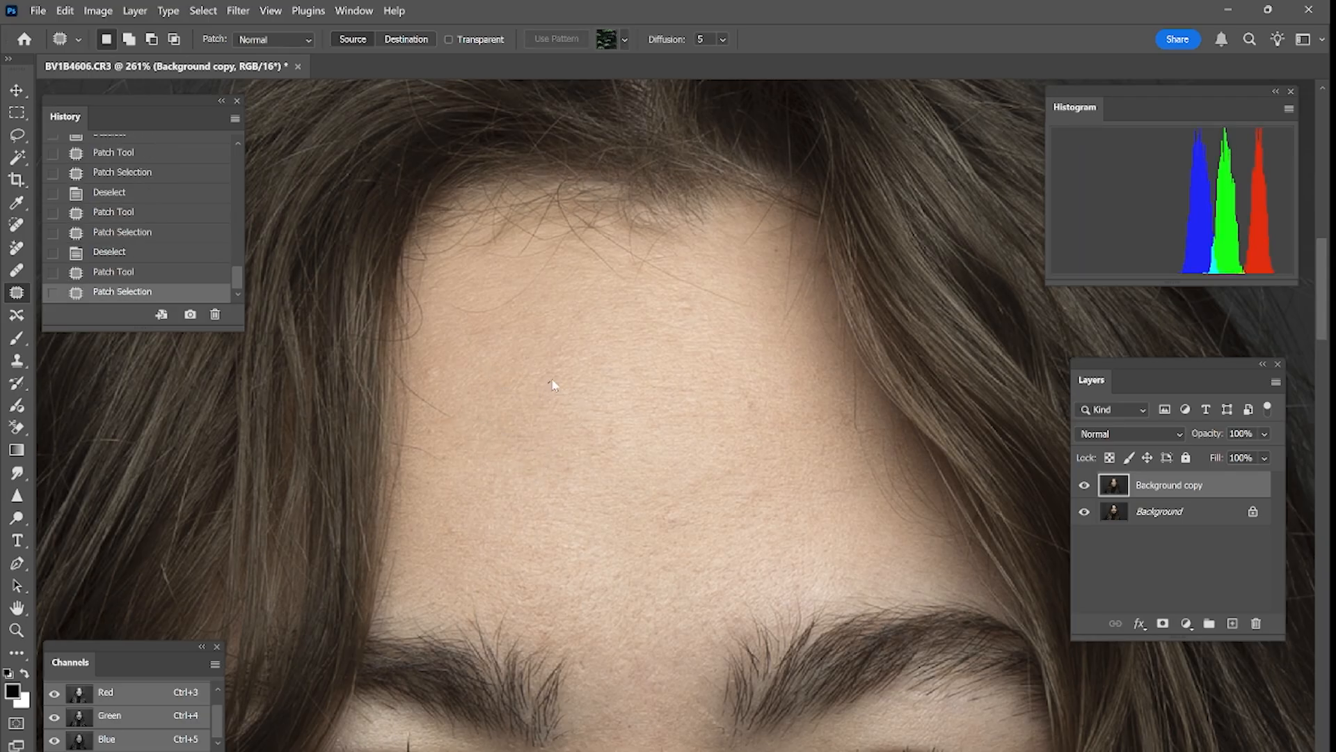
mouse_move(432, 418)
mouse_down()
mouse_move(423, 404)
mouse_move(462, 412)
mouse_move(441, 382)
mouse_move(469, 352)
mouse_up()
key(ctrl+d)
key(ctrl+d)
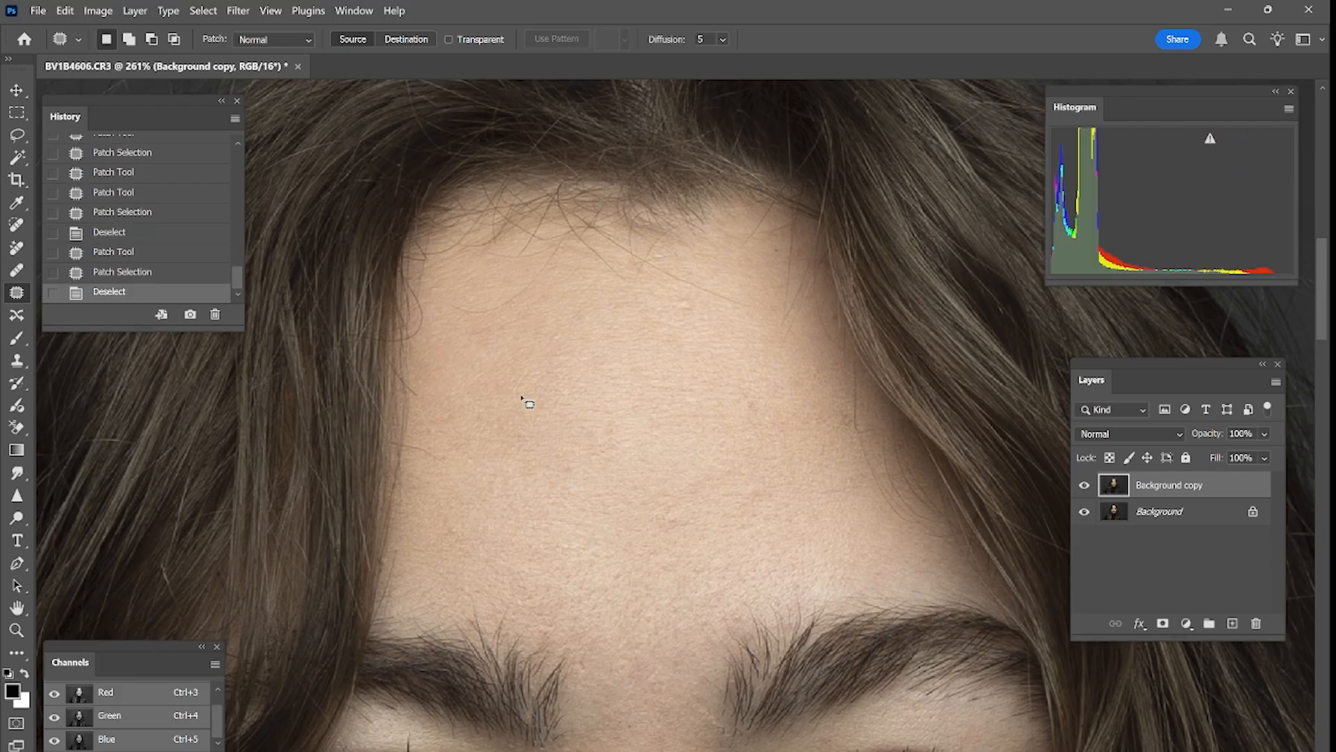
Examine the retouched skin up close around the eyes and in the full portrait
key(z)
scroll(700, 418, down, 6)
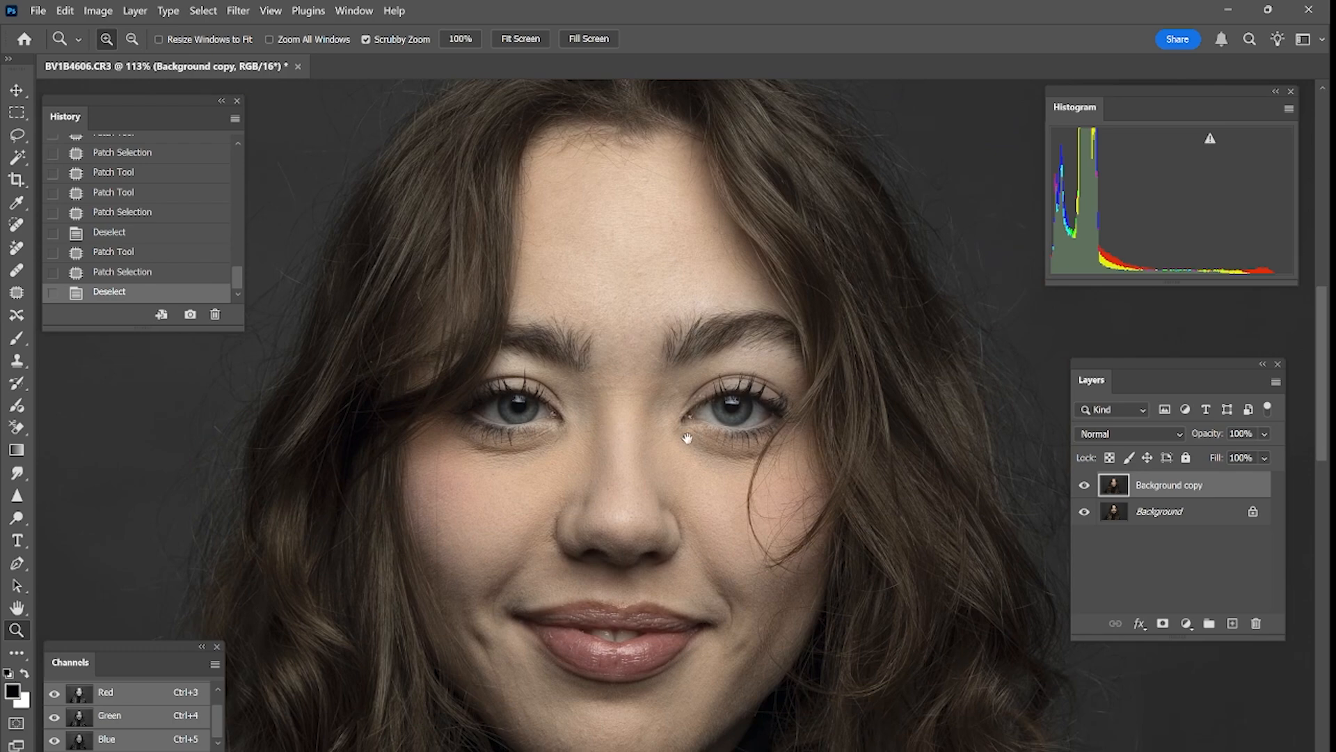
mouse_move(640, 388)
mouse_down()
mouse_move(678, 384)
mouse_move(621, 403)
mouse_up()
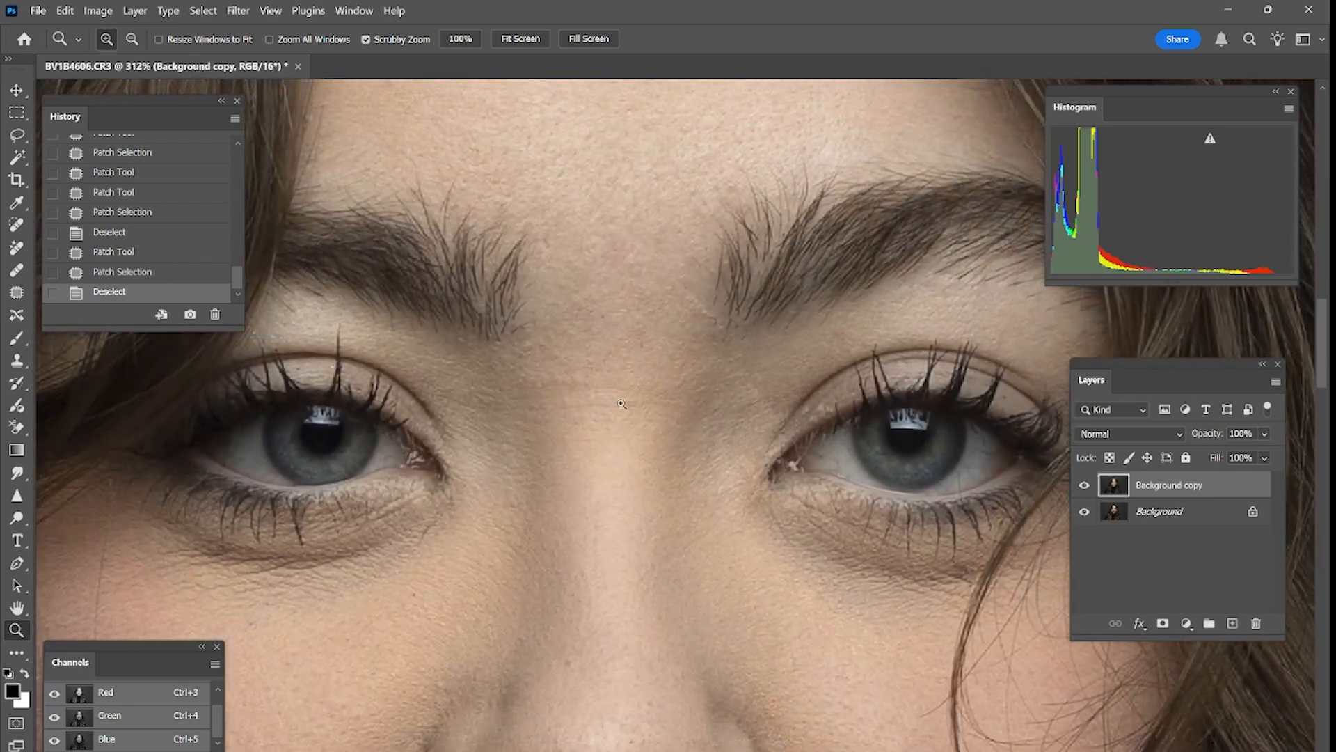
key(ctrl+0)
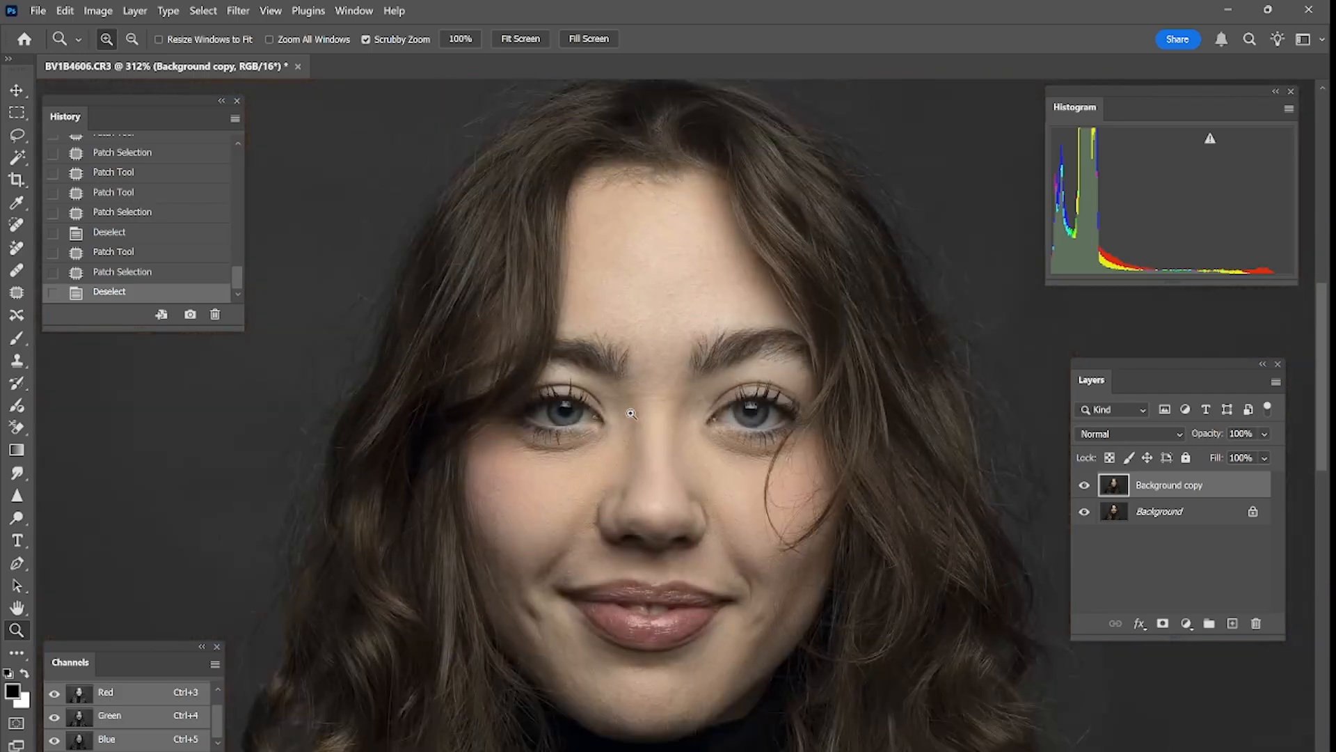
drag(687, 469, 654, 428)
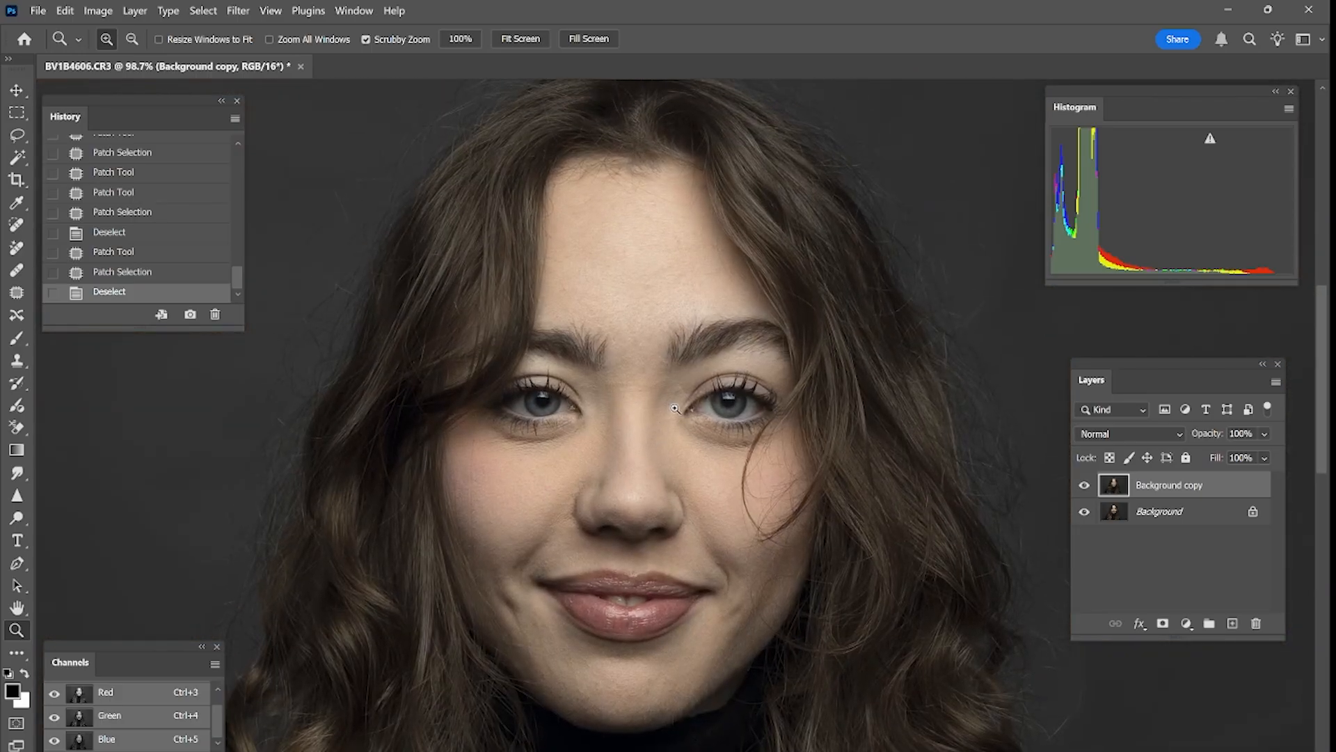
alt+click(650, 415)
alt+click(651, 415)
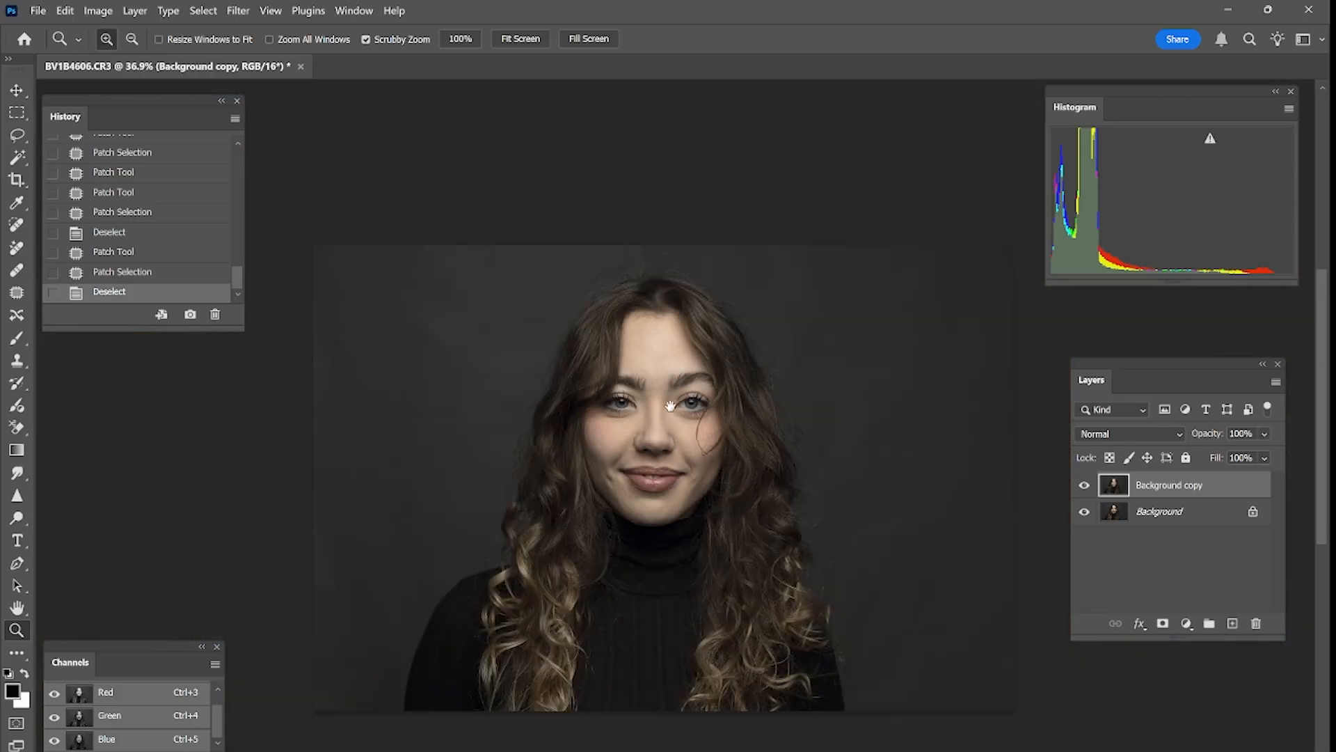
scroll(670, 410, down, 1)
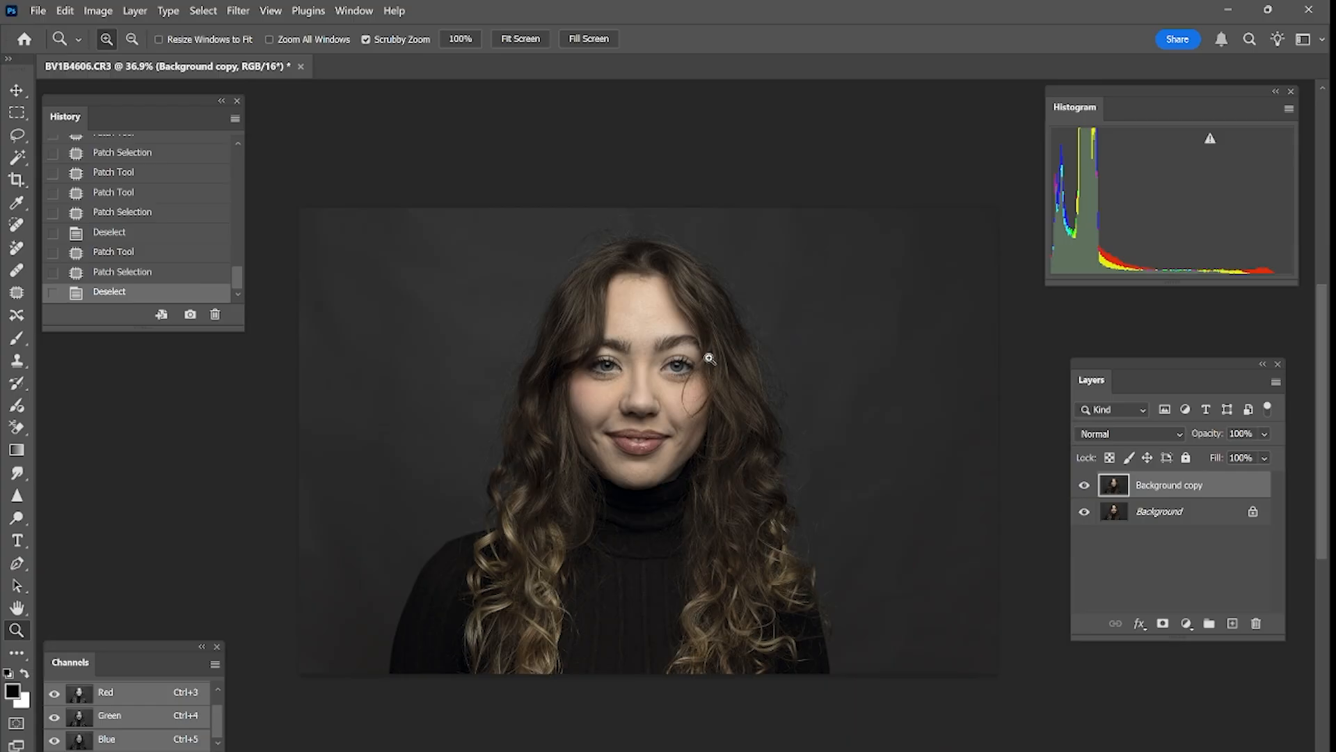
drag(678, 400, 689, 390)
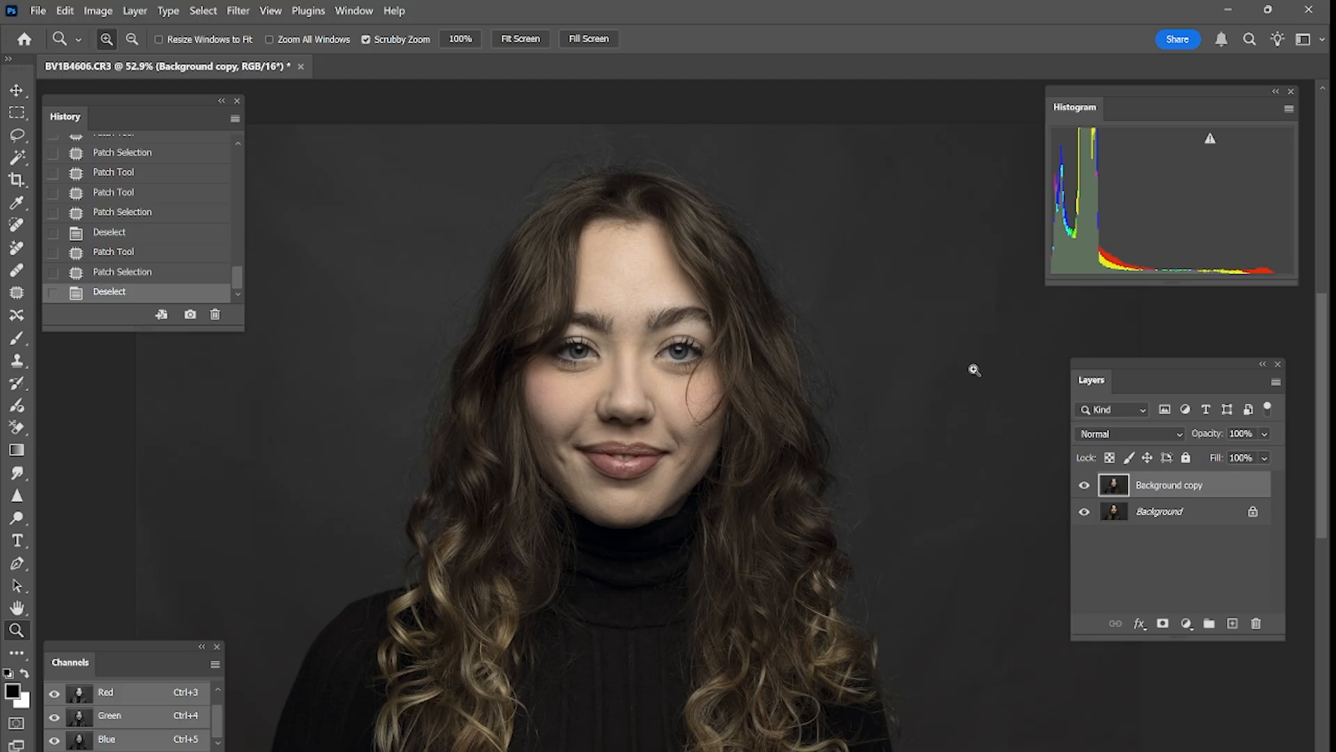
Compare the full portrait with and without the retouched background copy by switching that layer's visibility
drag(1133, 364, 1063, 369)
key(v)
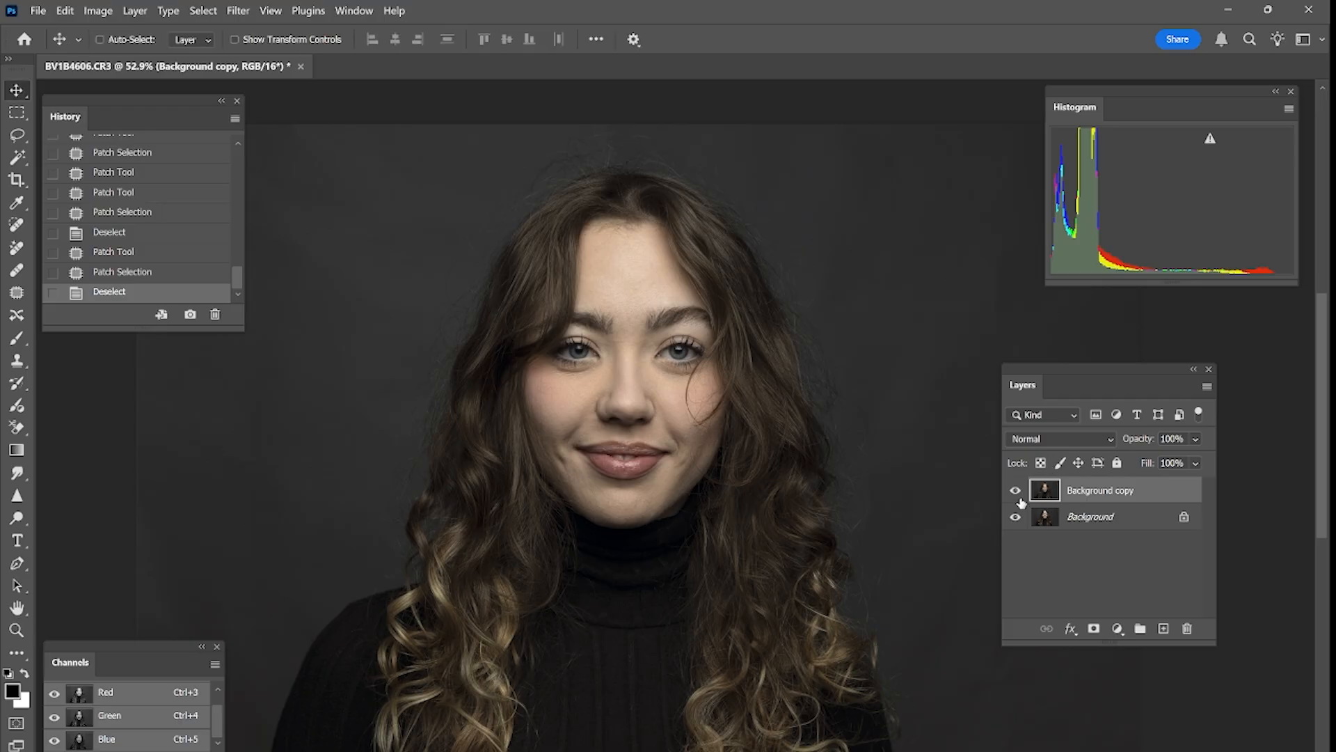
click(1015, 491)
click(1018, 496)
click(1018, 497)
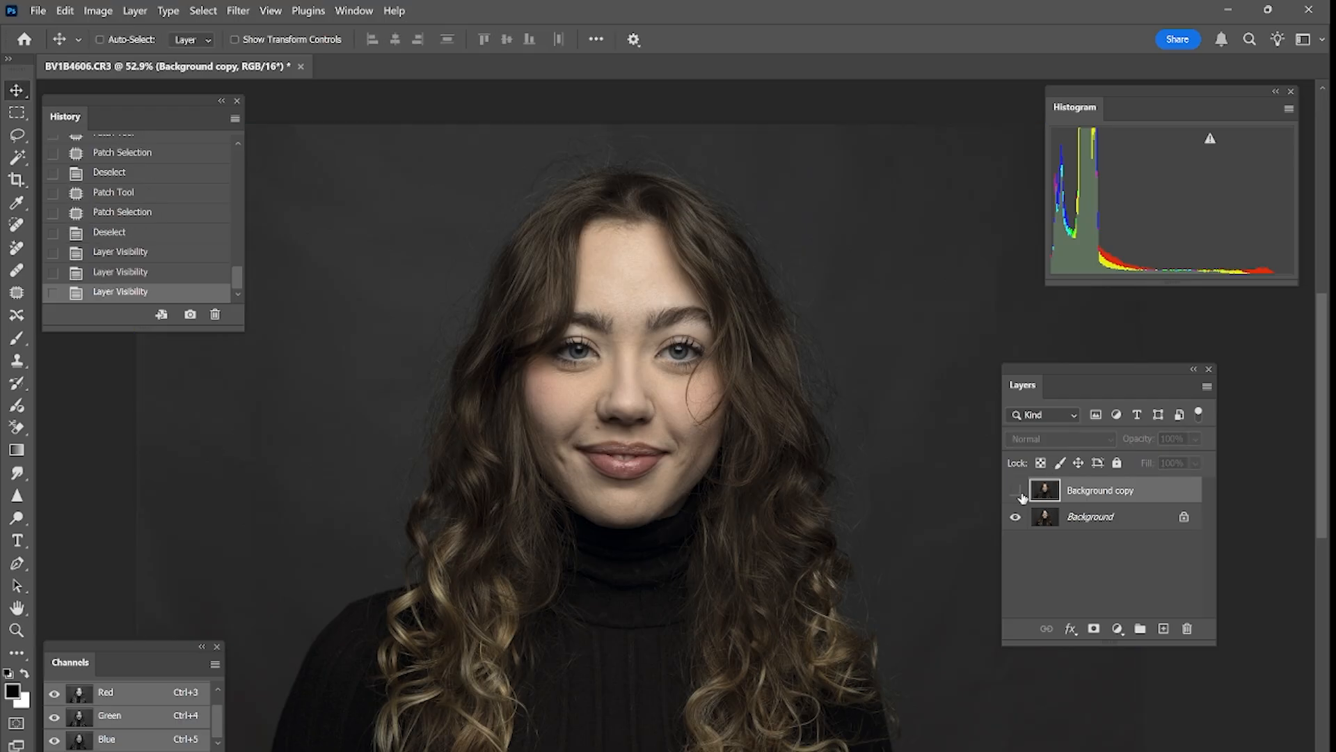
click(1018, 497)
click(1018, 496)
click(1018, 496)
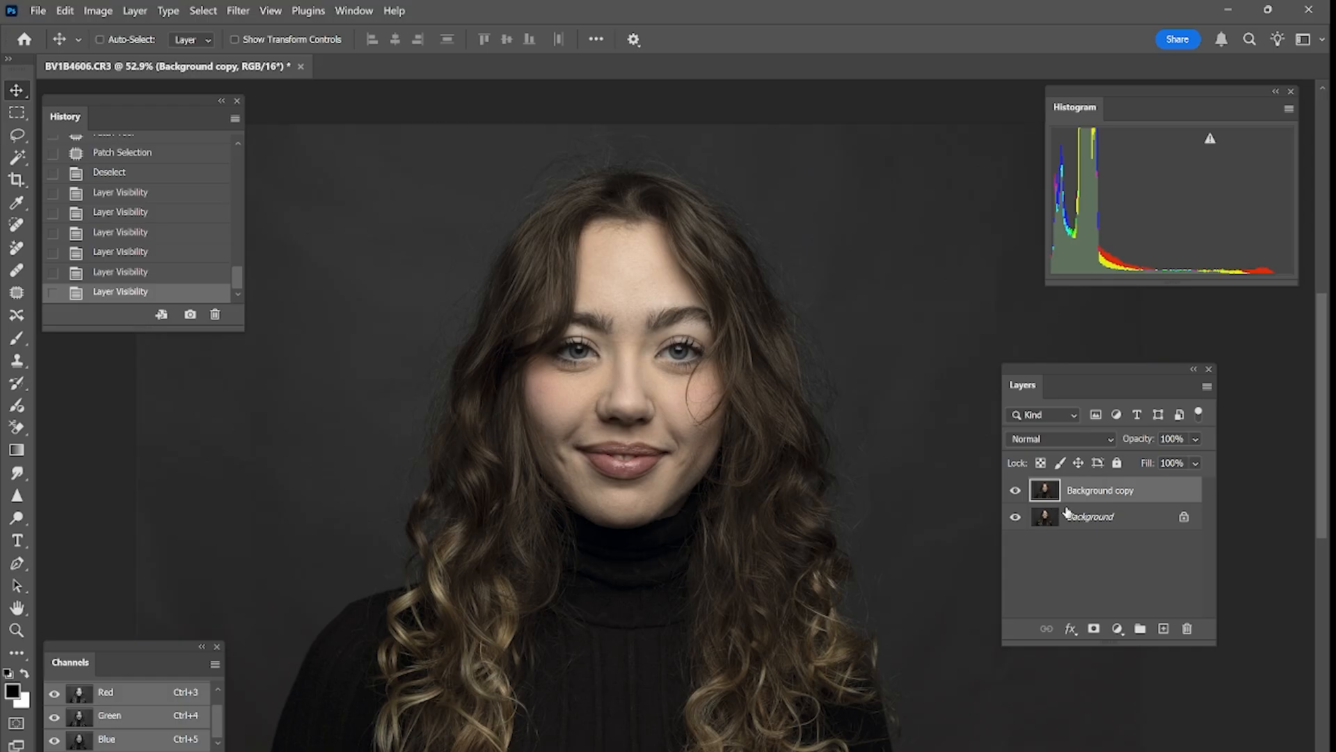
Duplicate the retouched background copy, naming the lower copy "retouch" and the upper one "skin blur"
drag(1052, 492, 1165, 628)
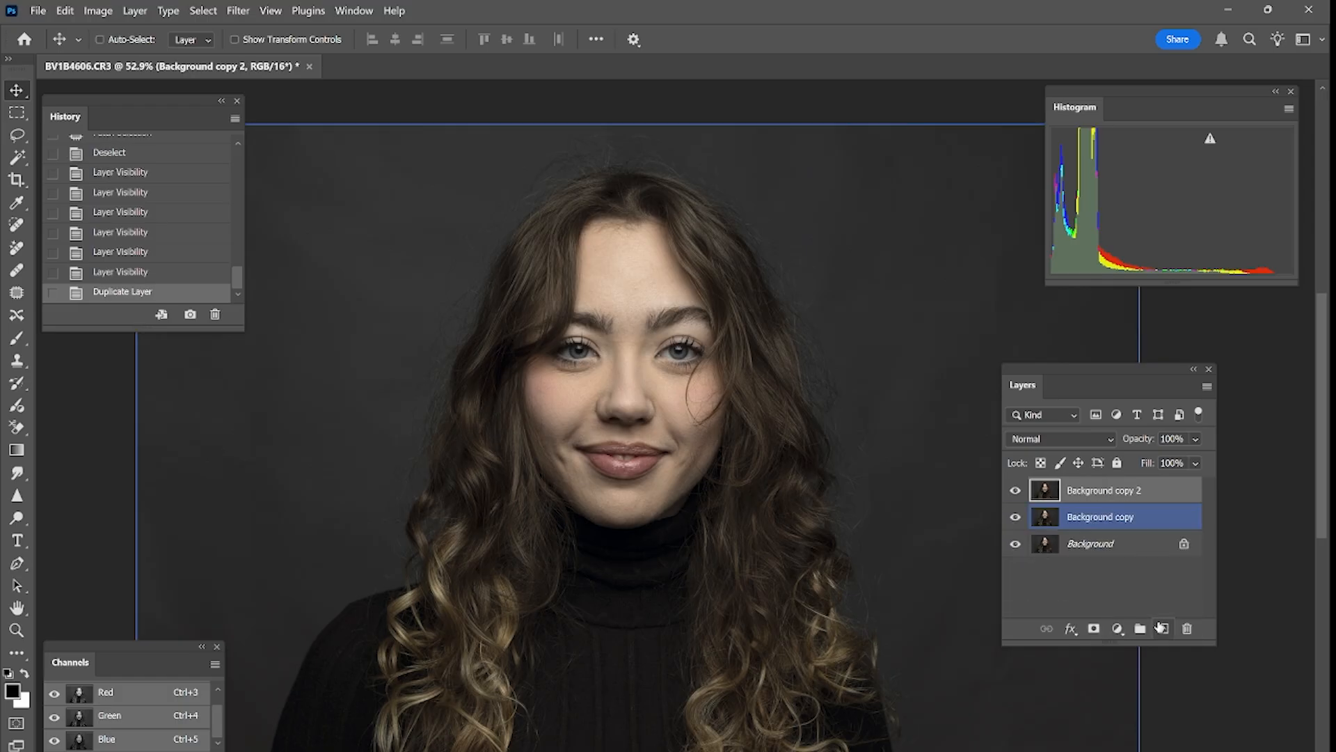
double_click(1091, 521)
text(retouch)
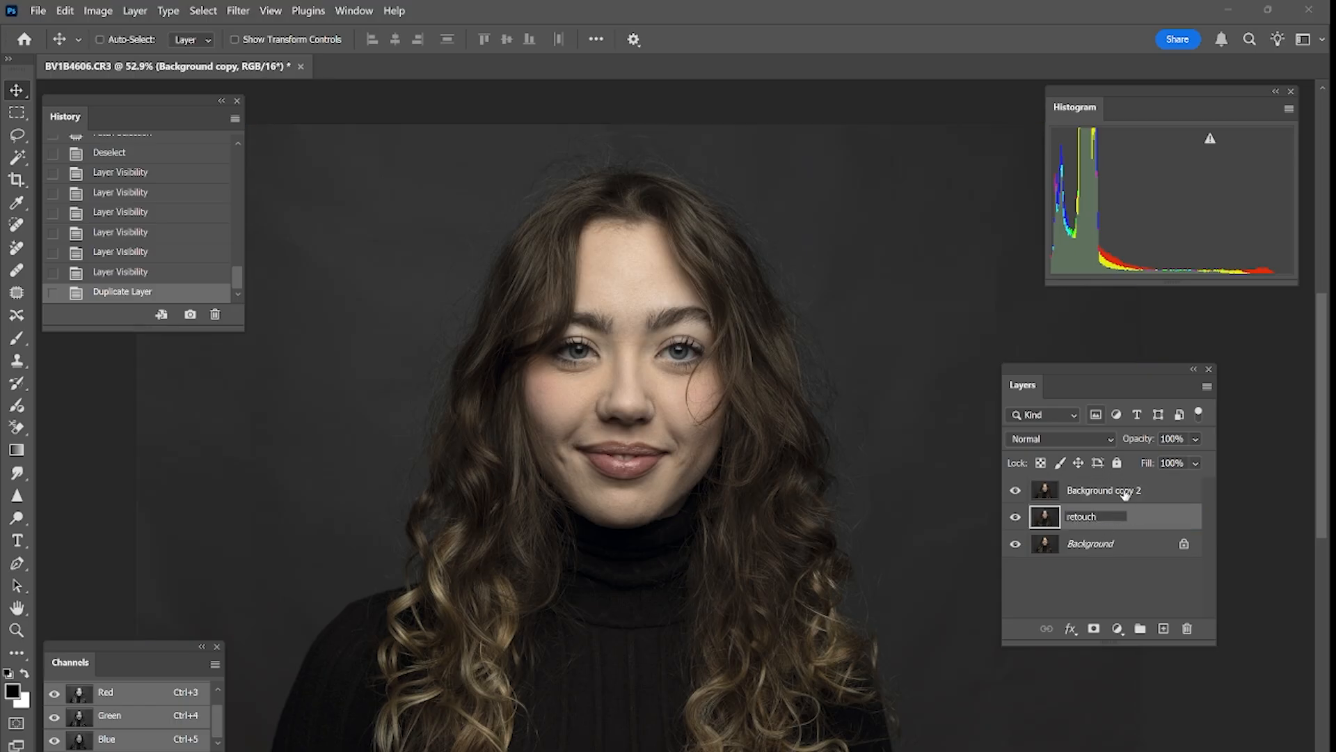
click(1096, 499)
double_click(1101, 490)
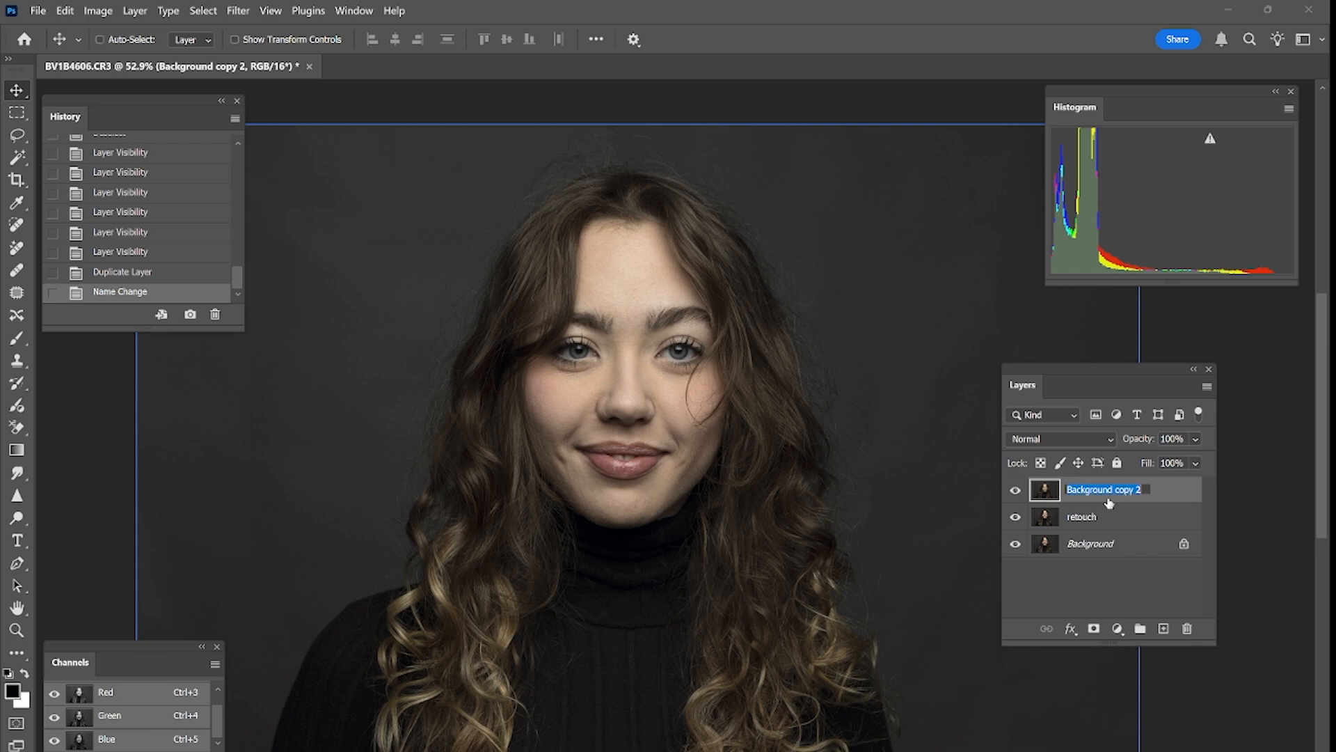
text(skin blur)
key(Return)
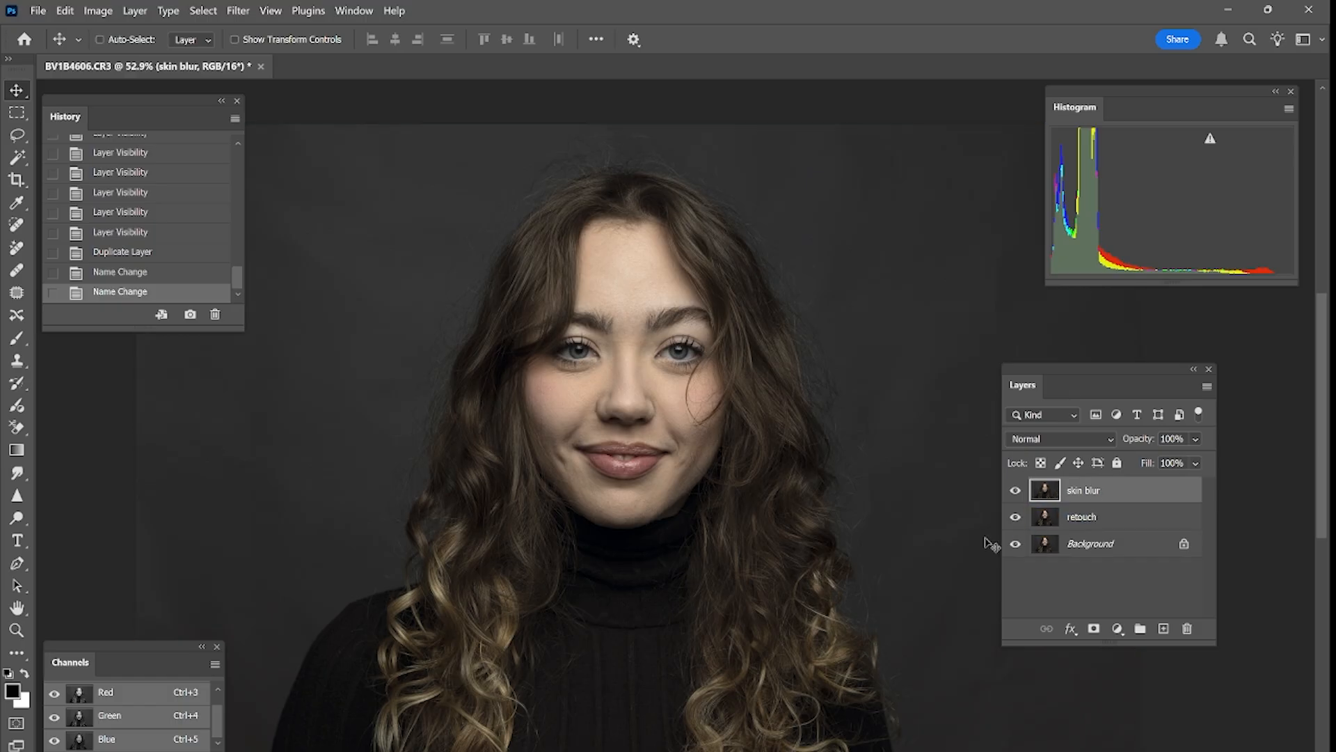
Review the layer stack by temporarily hiding the retouch and Background layers beneath the skin blur layer
click(1061, 525)
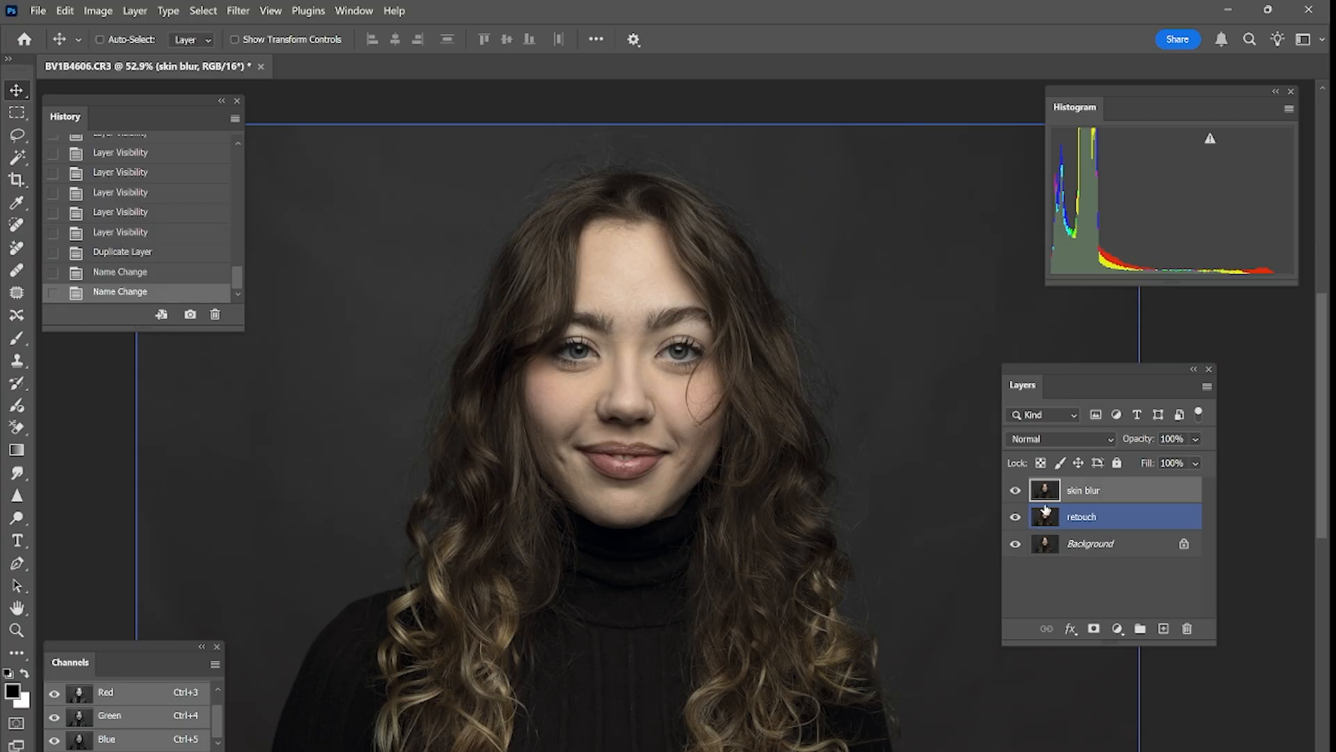
click(1042, 500)
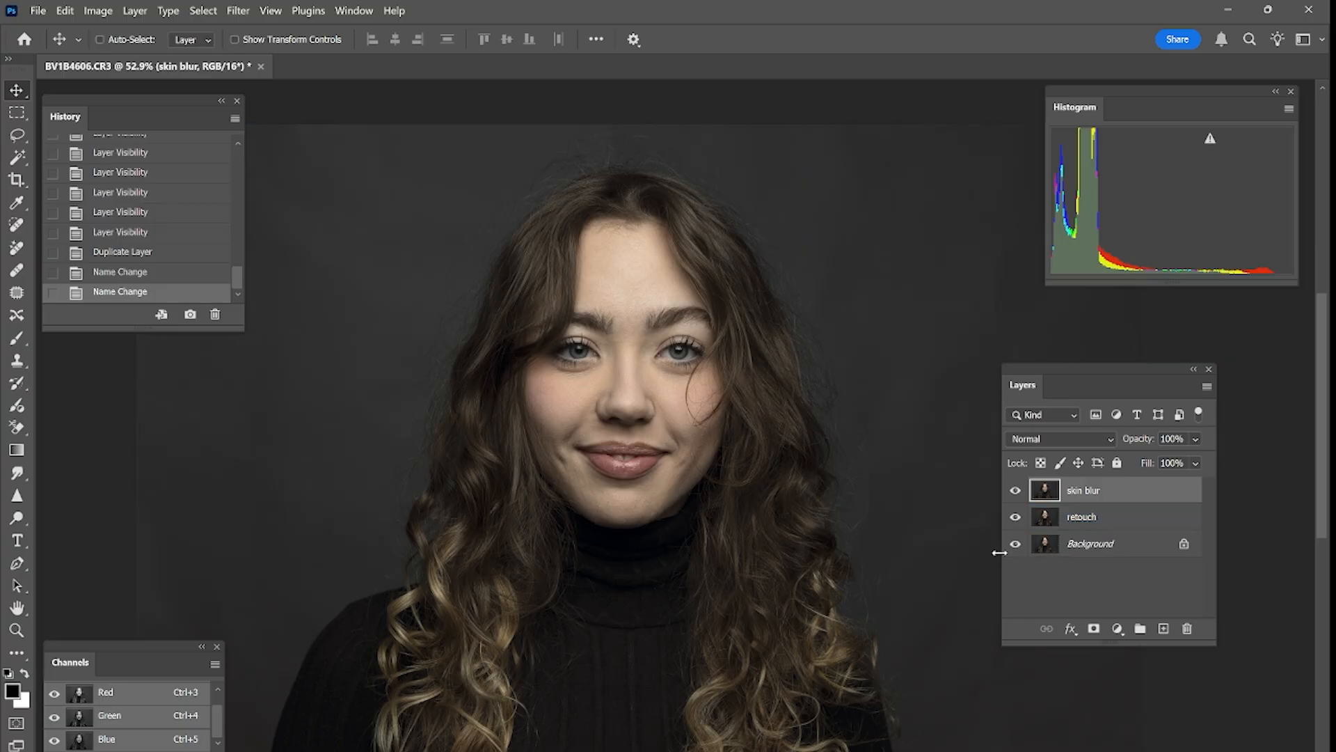
click(1049, 545)
click(1044, 519)
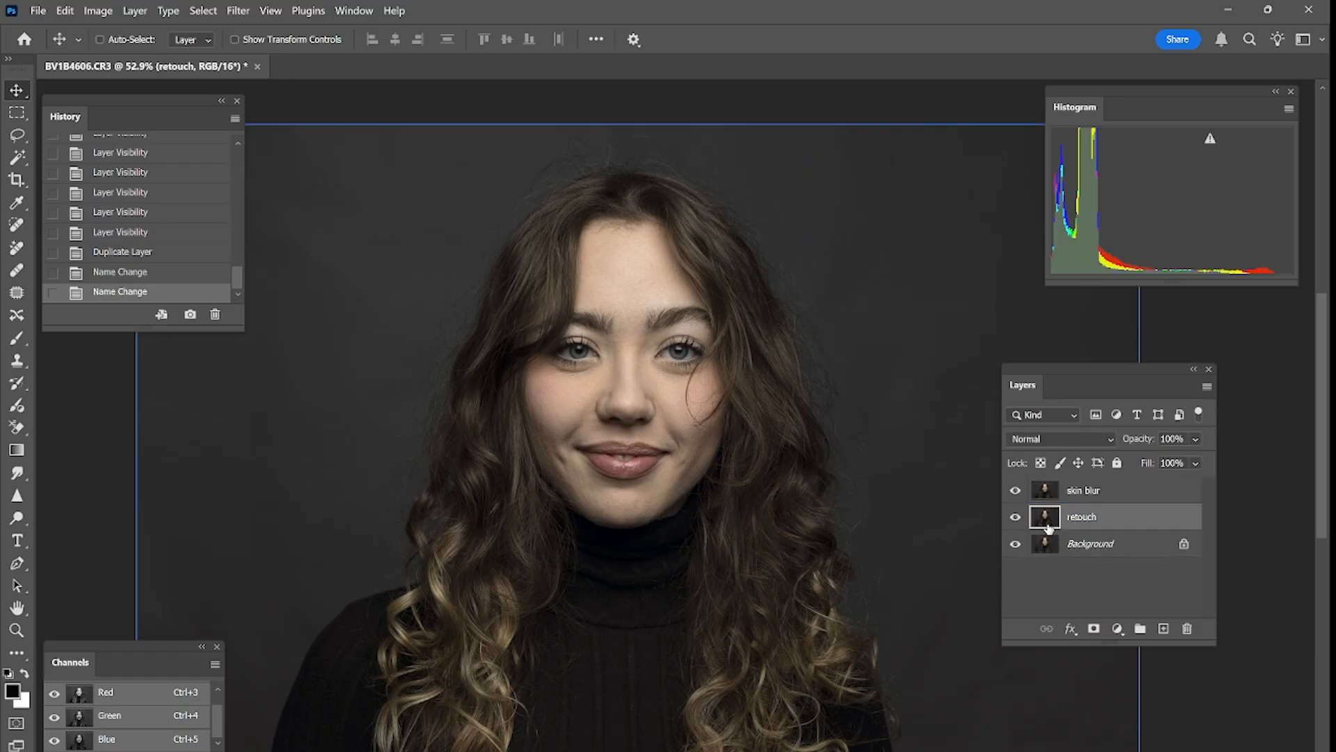
click(1016, 542)
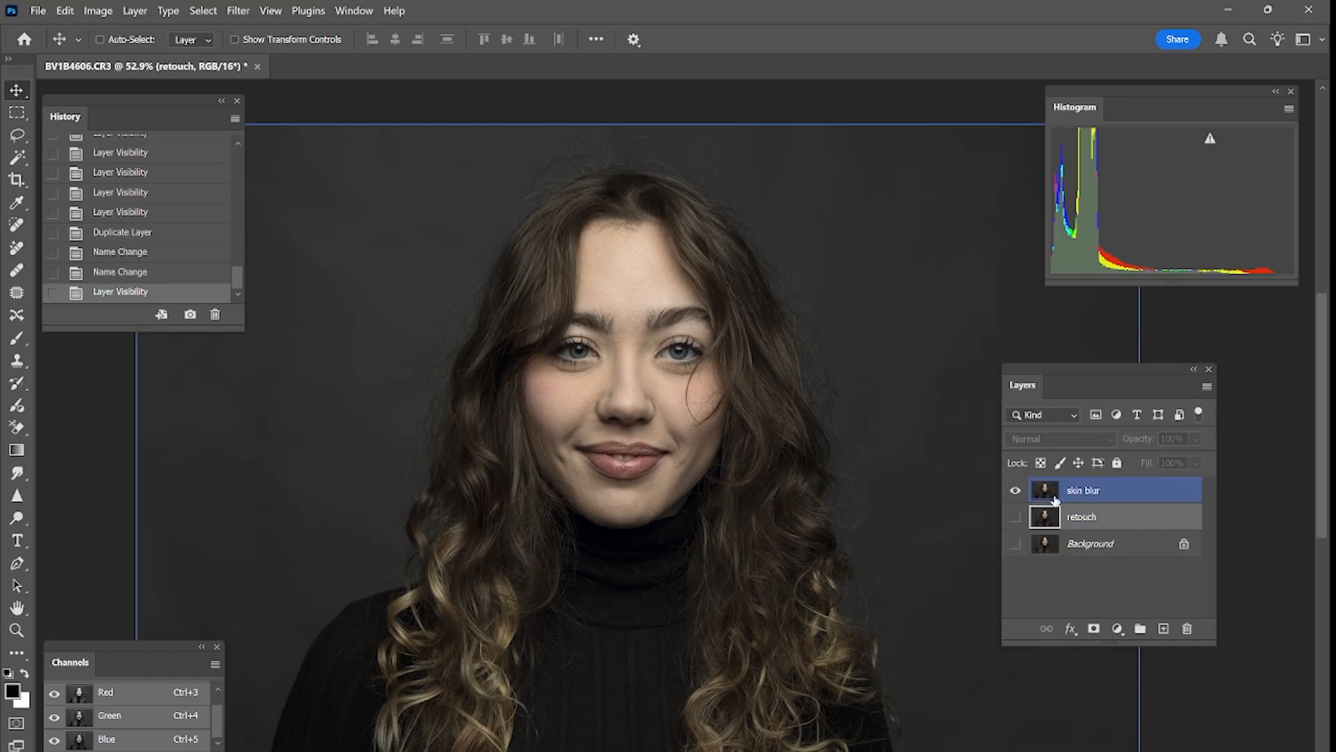
click(1017, 544)
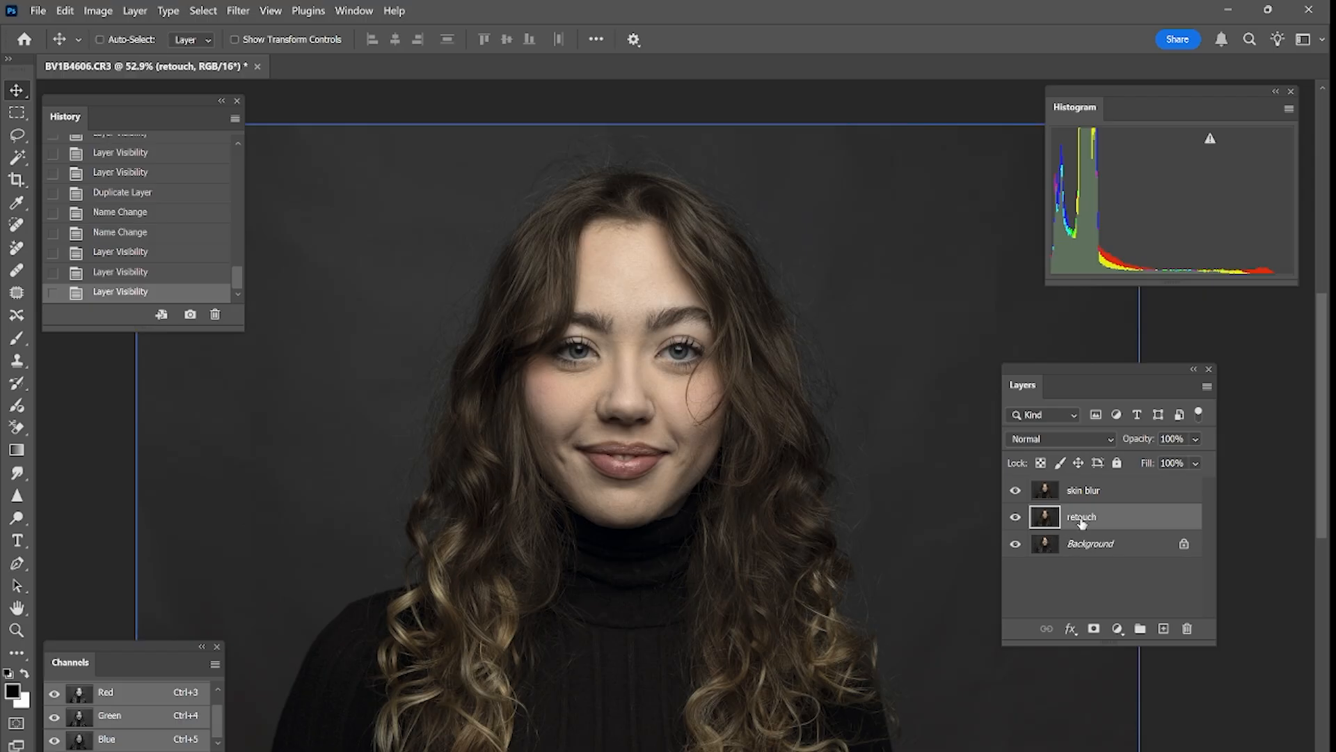
Apply a Gaussian Blur with a 15-pixel radius to the skin blur layer
click(1104, 496)
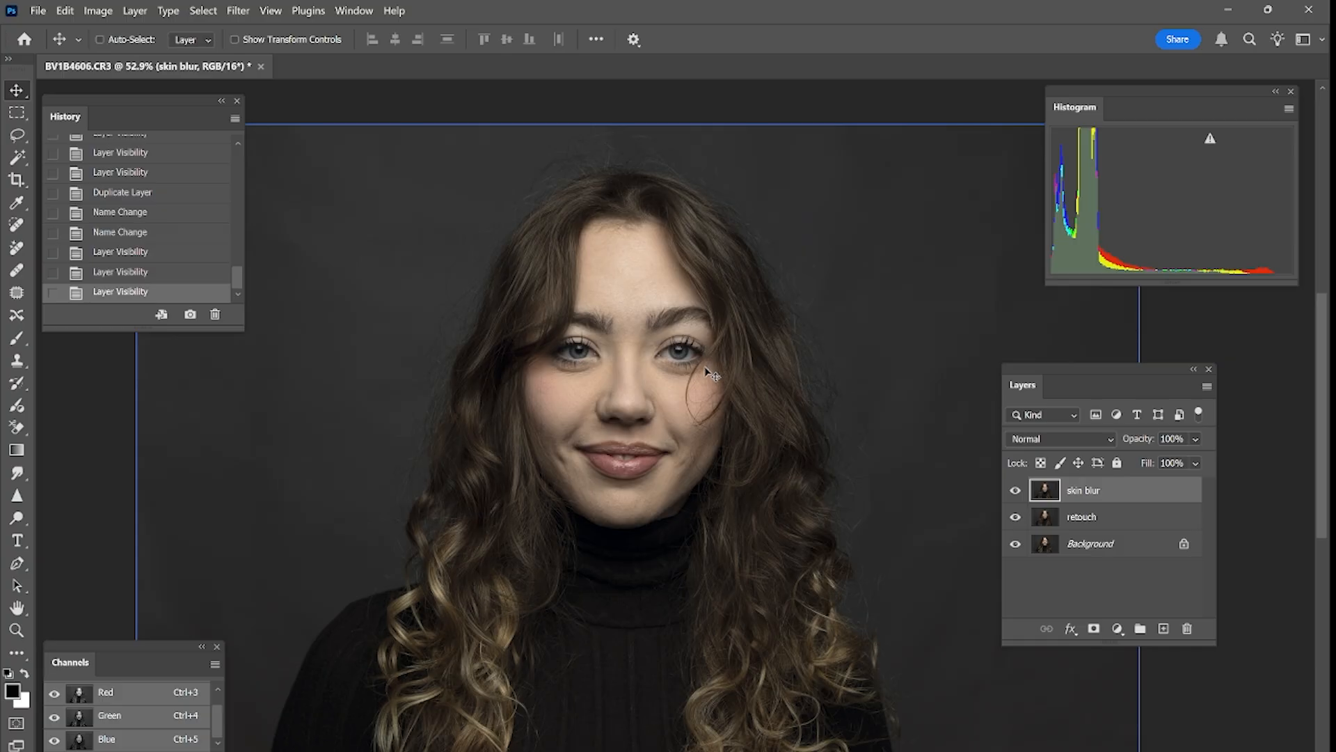
key(ctrl+semicolon)
click(238, 12)
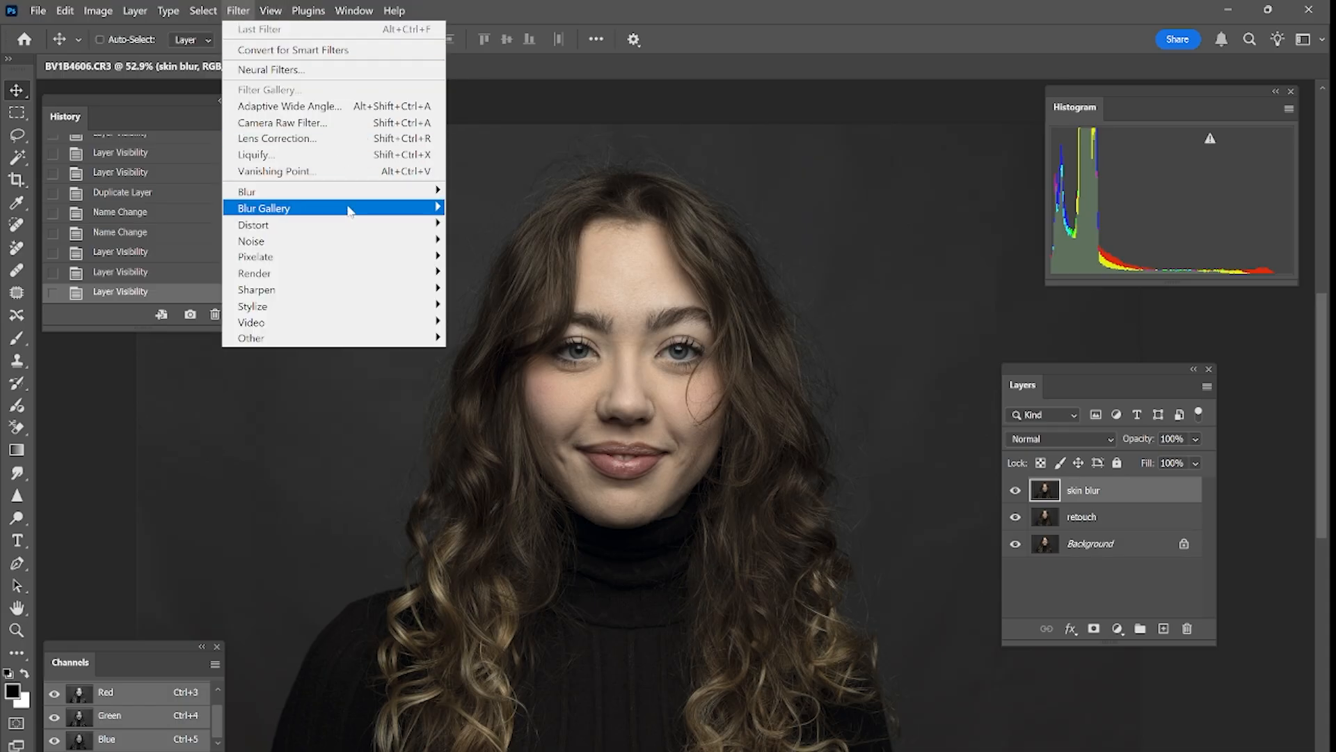
mouse_move(358, 195)
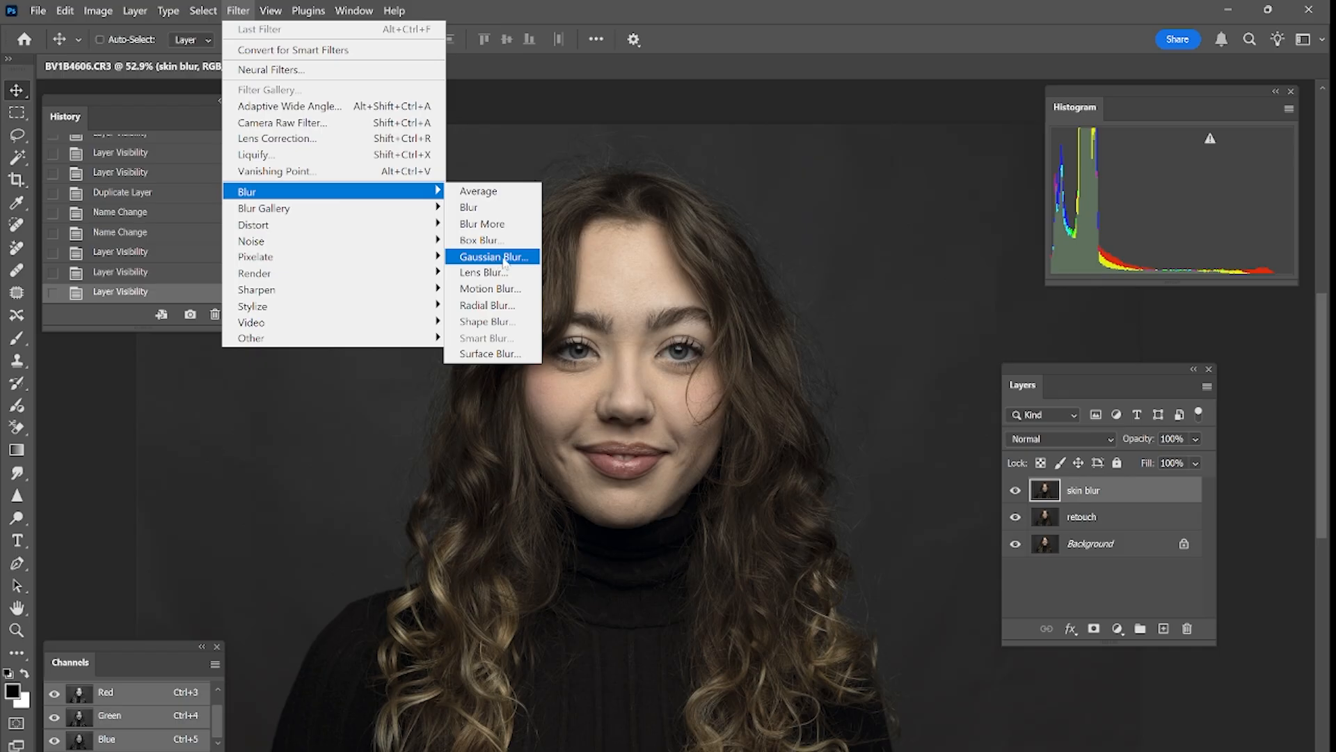
click(495, 256)
drag(988, 310, 881, 139)
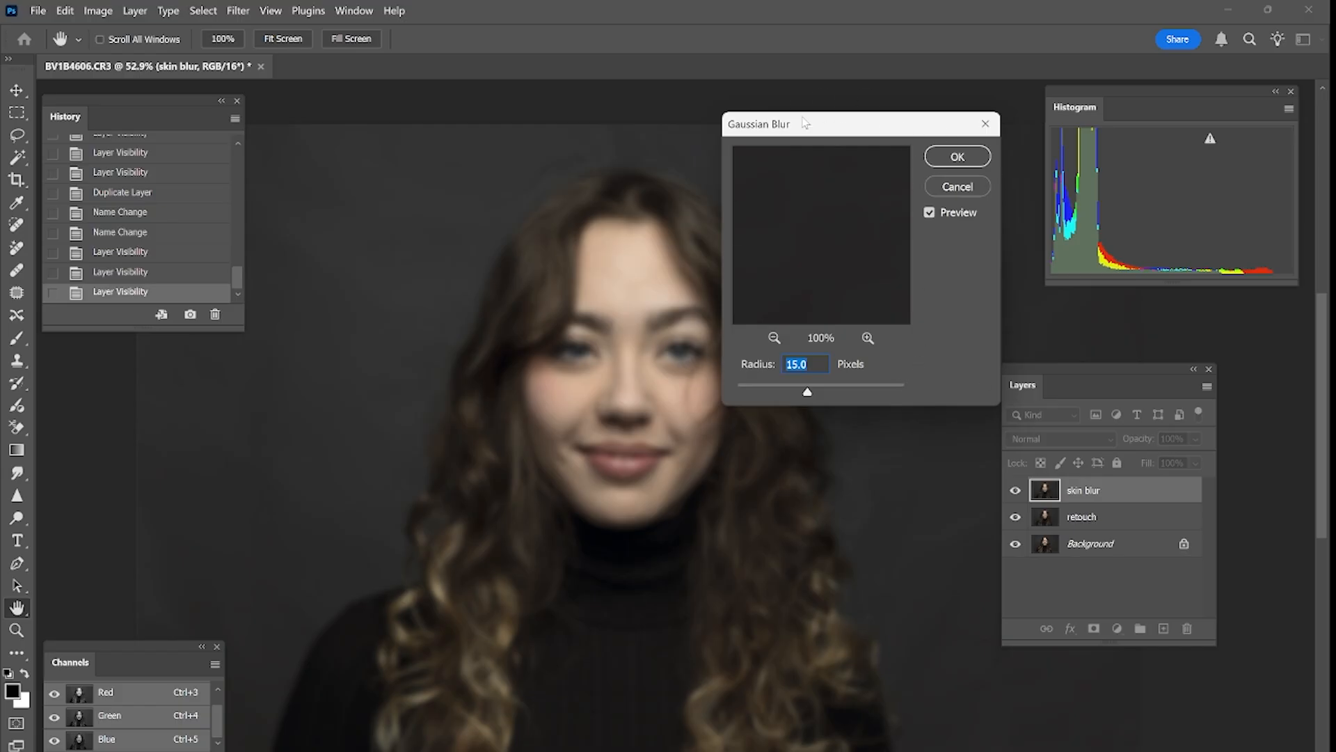
drag(805, 123, 806, 132)
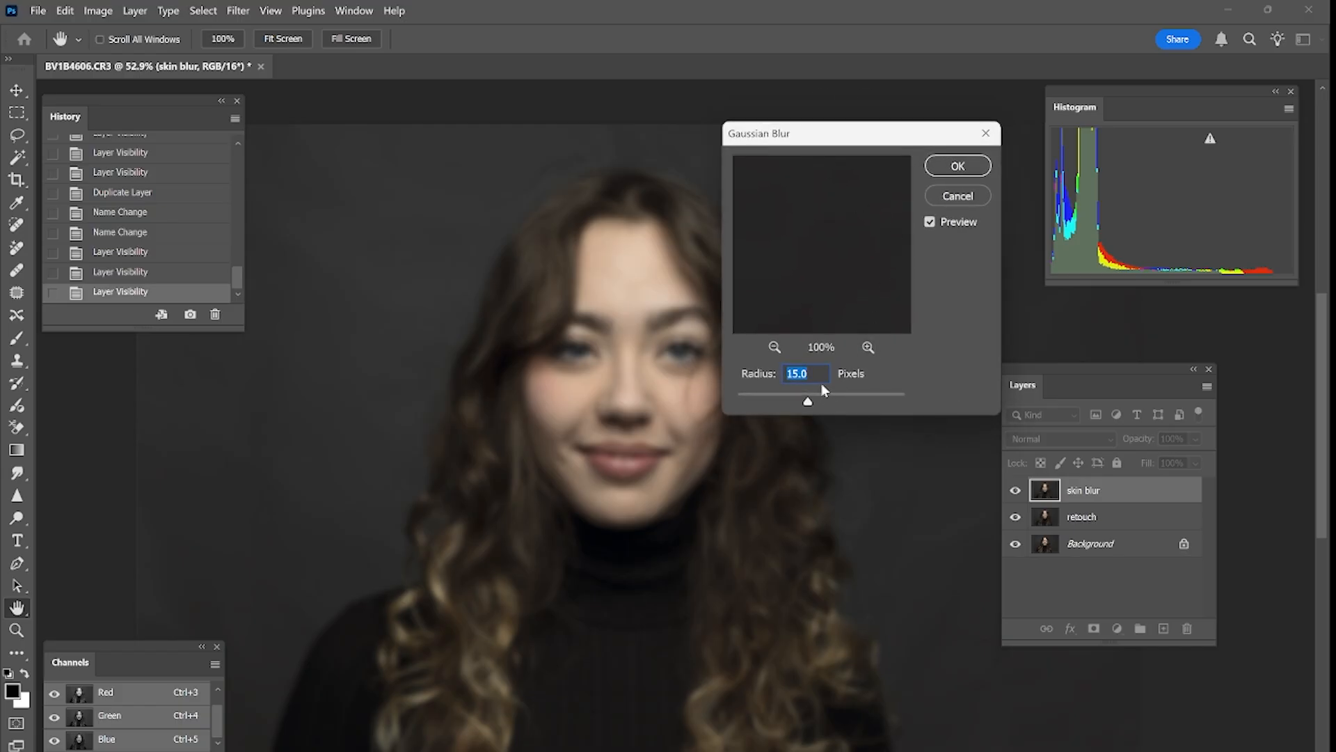
drag(802, 401, 725, 522)
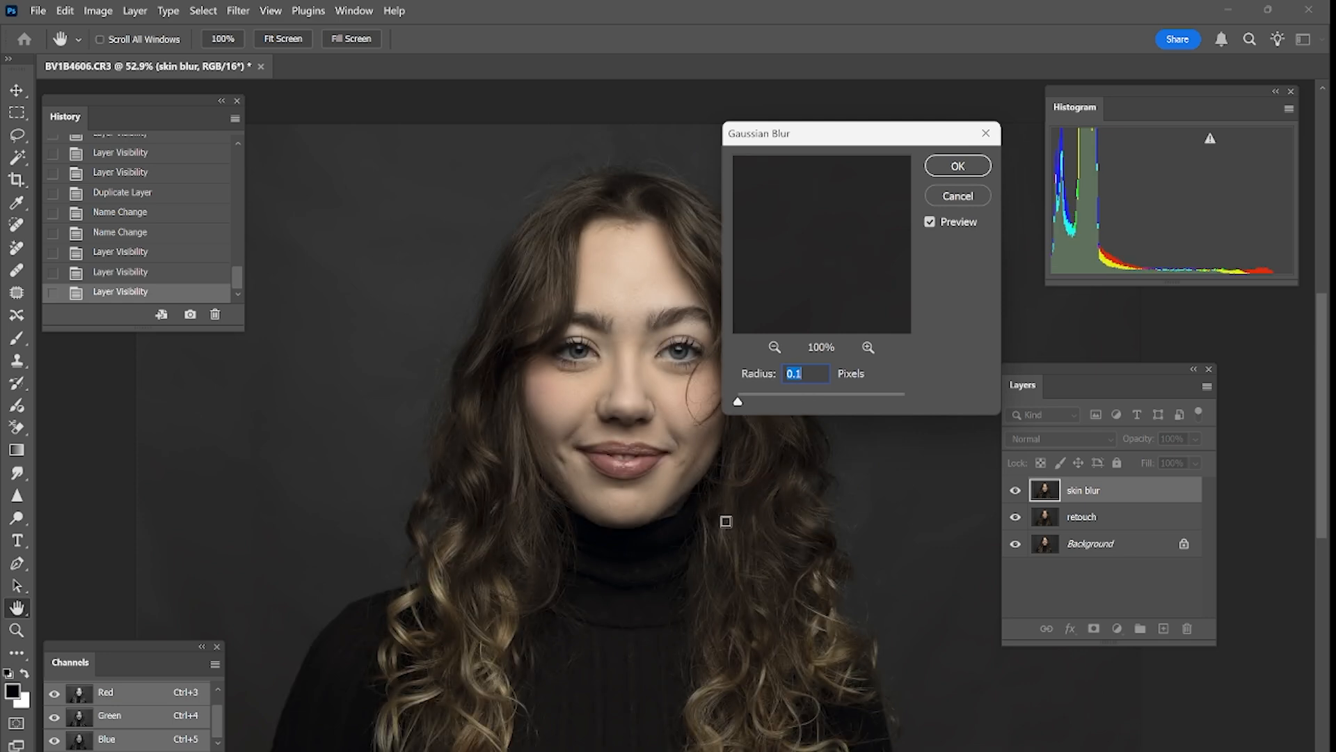
text(15)
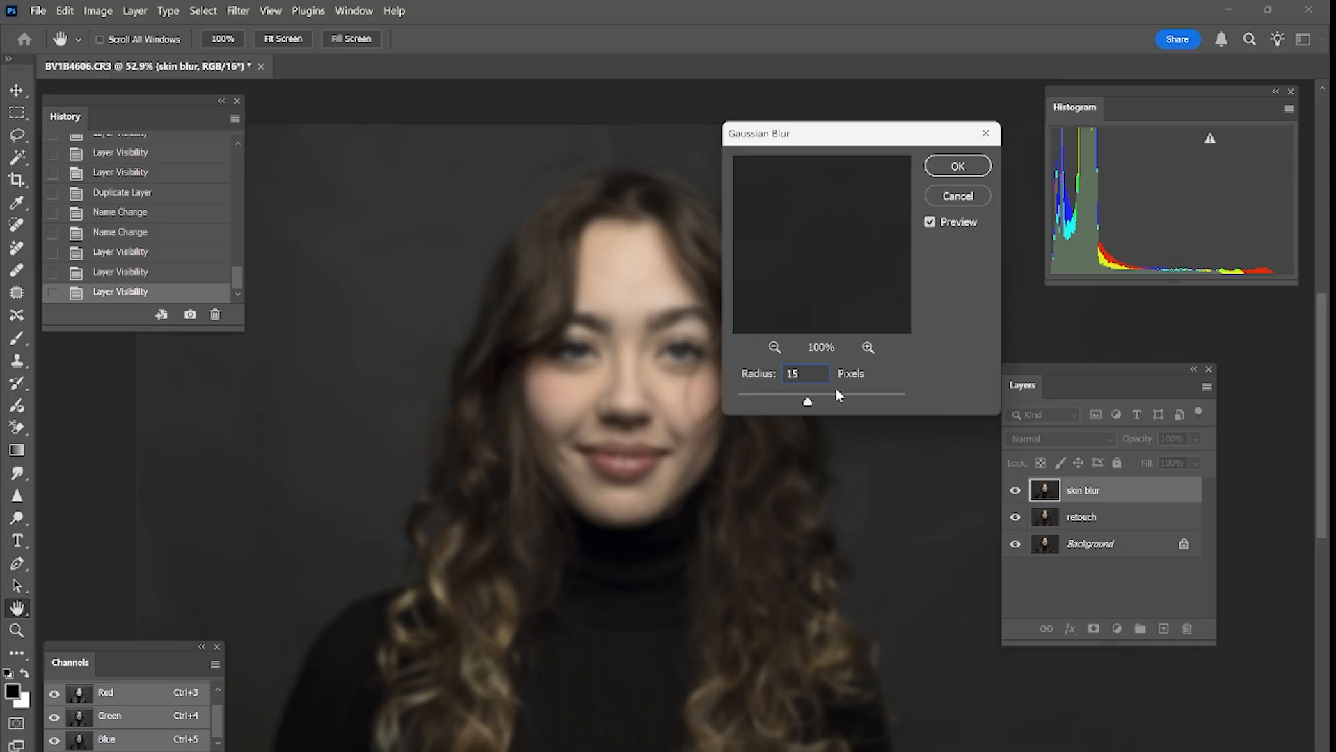
click(958, 165)
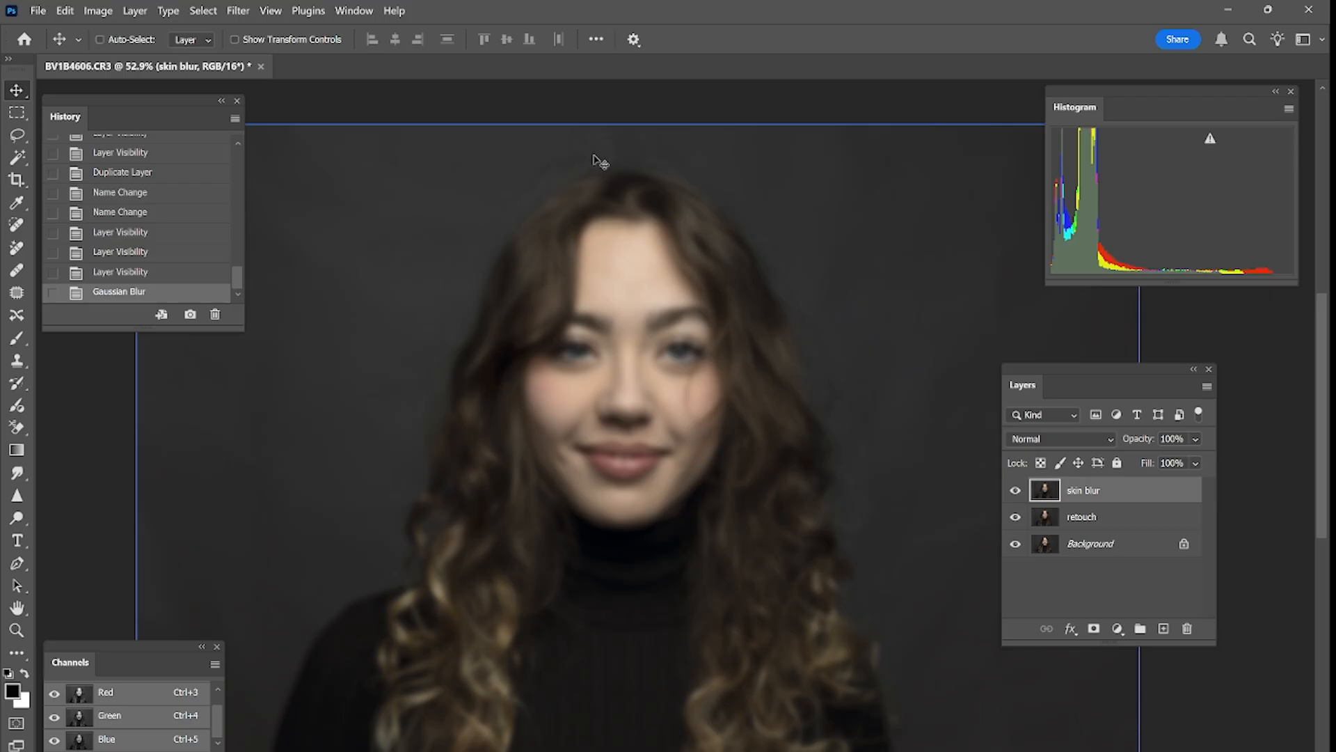
Compare the portrait with and without the blurred layer by switching the skin blur layer's visibility
click(1025, 513)
click(1021, 501)
click(1016, 491)
click(1016, 491)
click(1016, 491)
click(1016, 490)
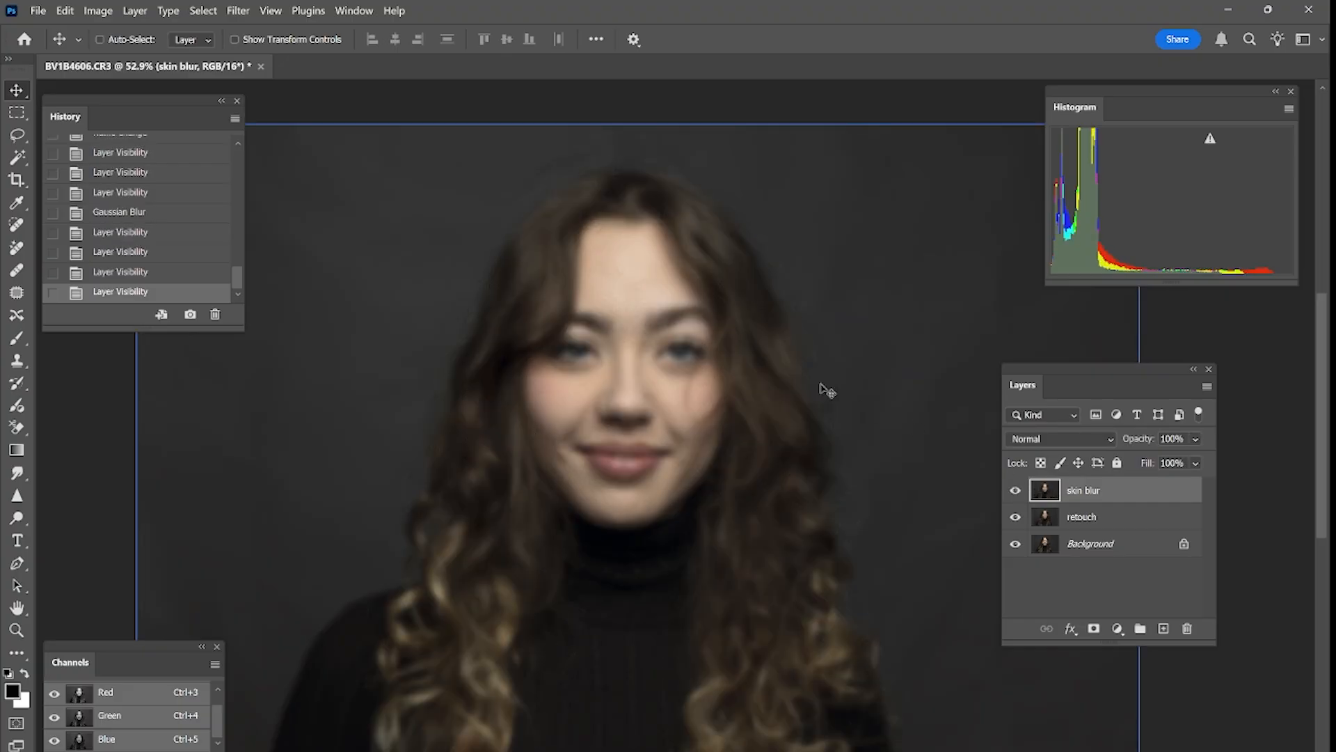
Lower the skin blur layer's opacity to 40%, judging the effect up close on the eye
key(z)
drag(717, 338, 617, 435)
key(space)
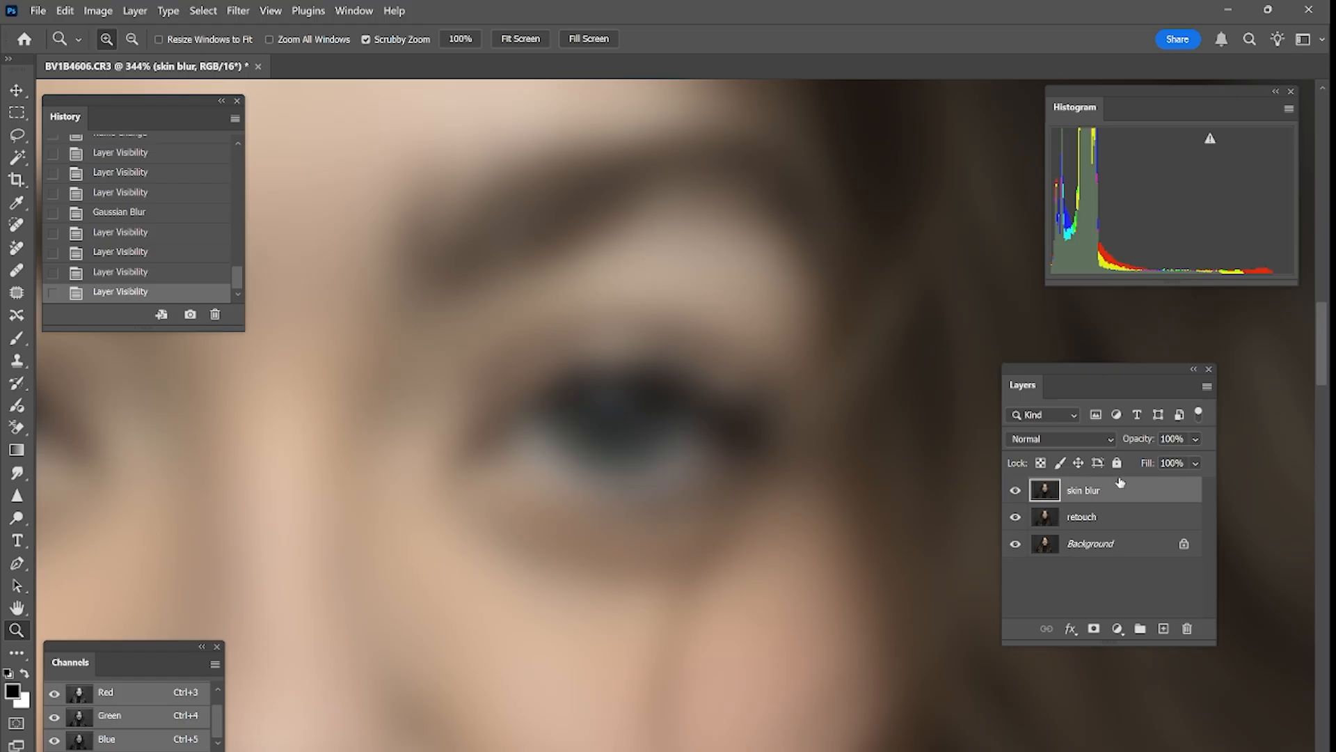
drag(1196, 440, 1157, 462)
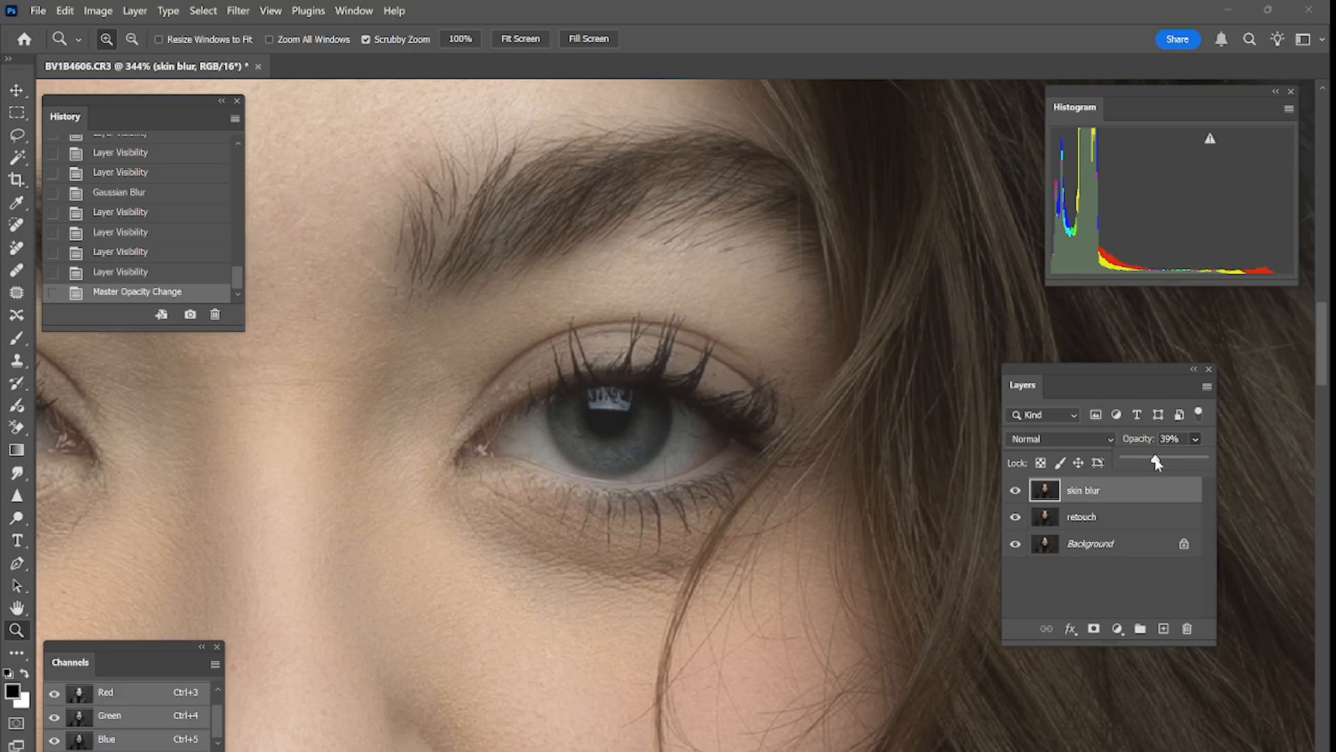
click(1058, 492)
Compare the skin around the eye with and without the softened layer, and check the full portrait
click(1017, 493)
click(1017, 493)
click(1017, 492)
click(1017, 493)
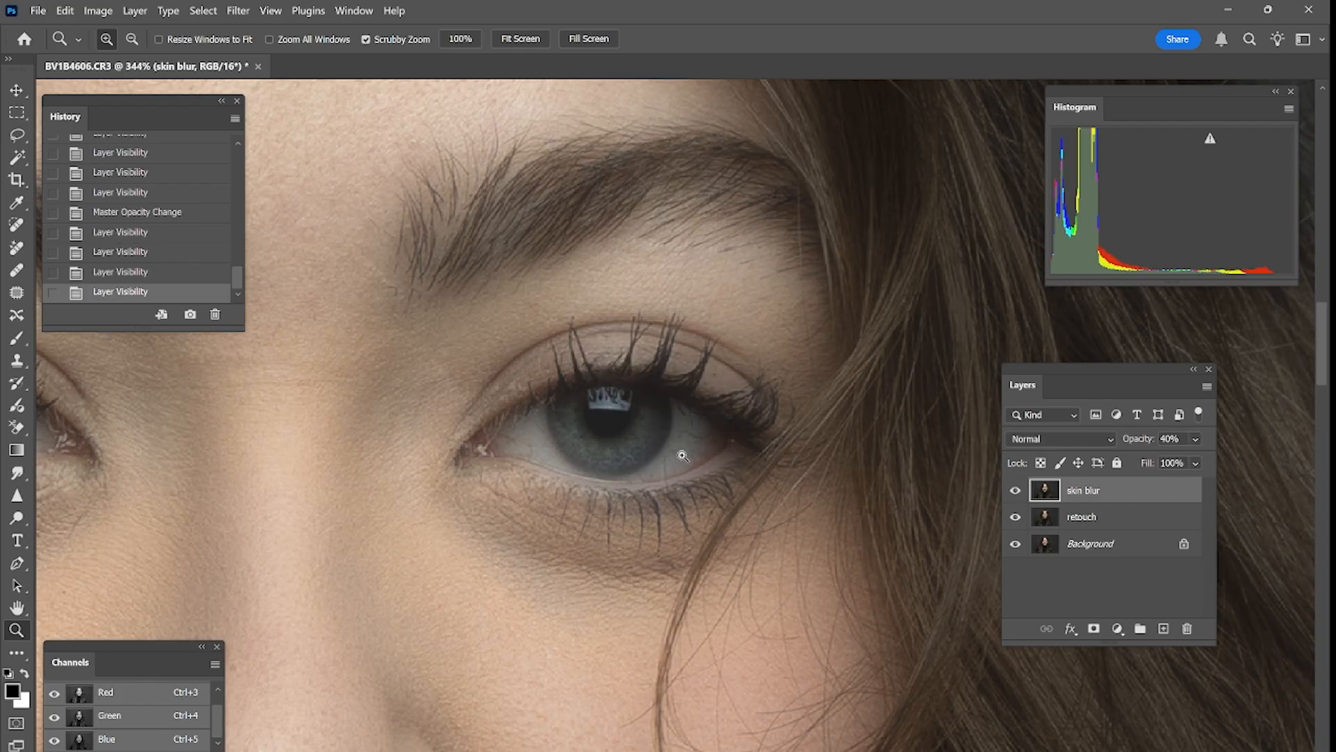
scroll(661, 444, down, 6)
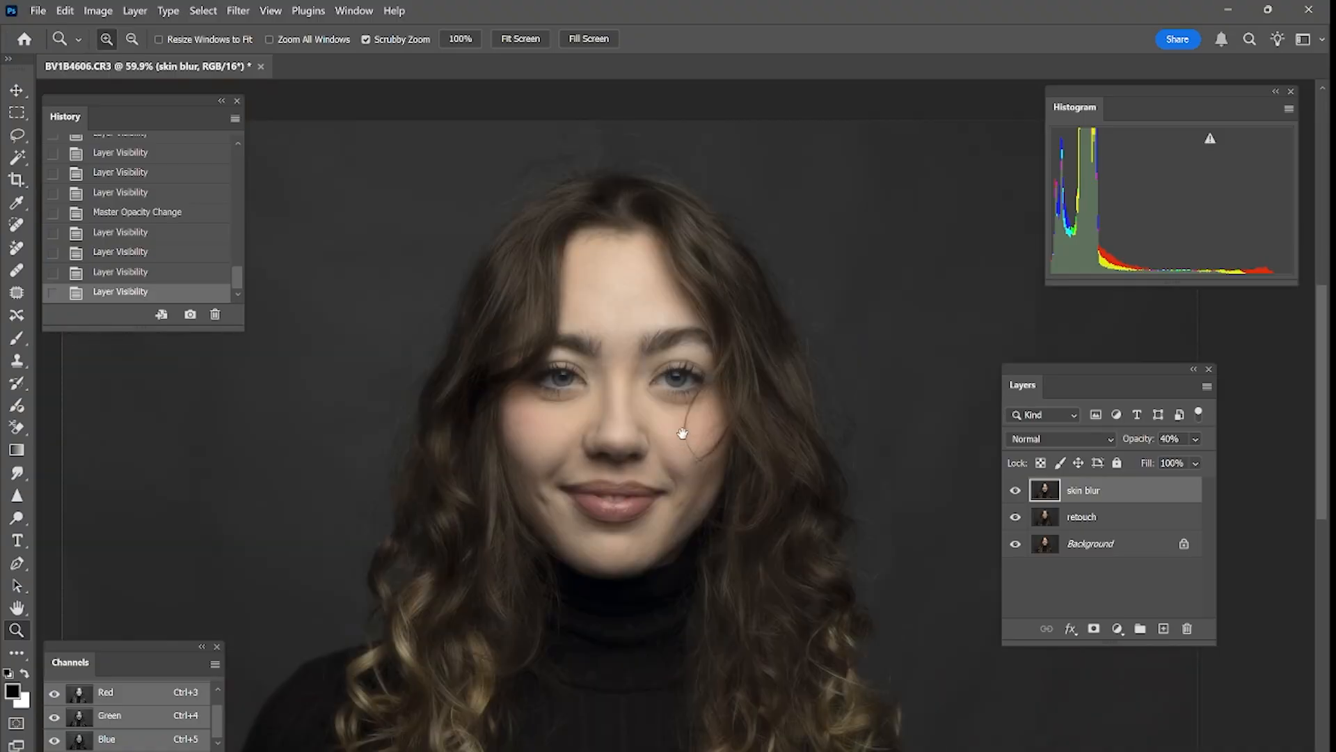
scroll(696, 438, up, 1)
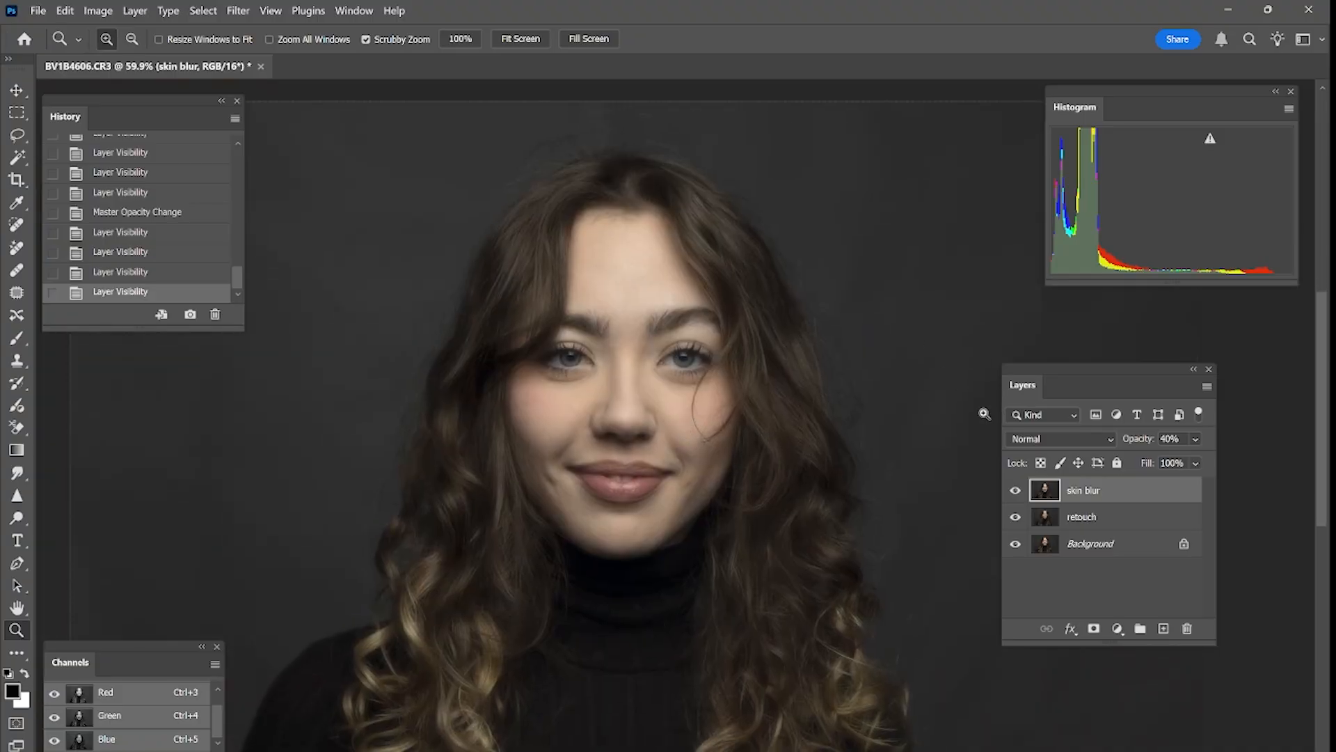
Add a white layer mask to the skin blur layer and activate the Brush tool for painting on it
drag(685, 354, 751, 328)
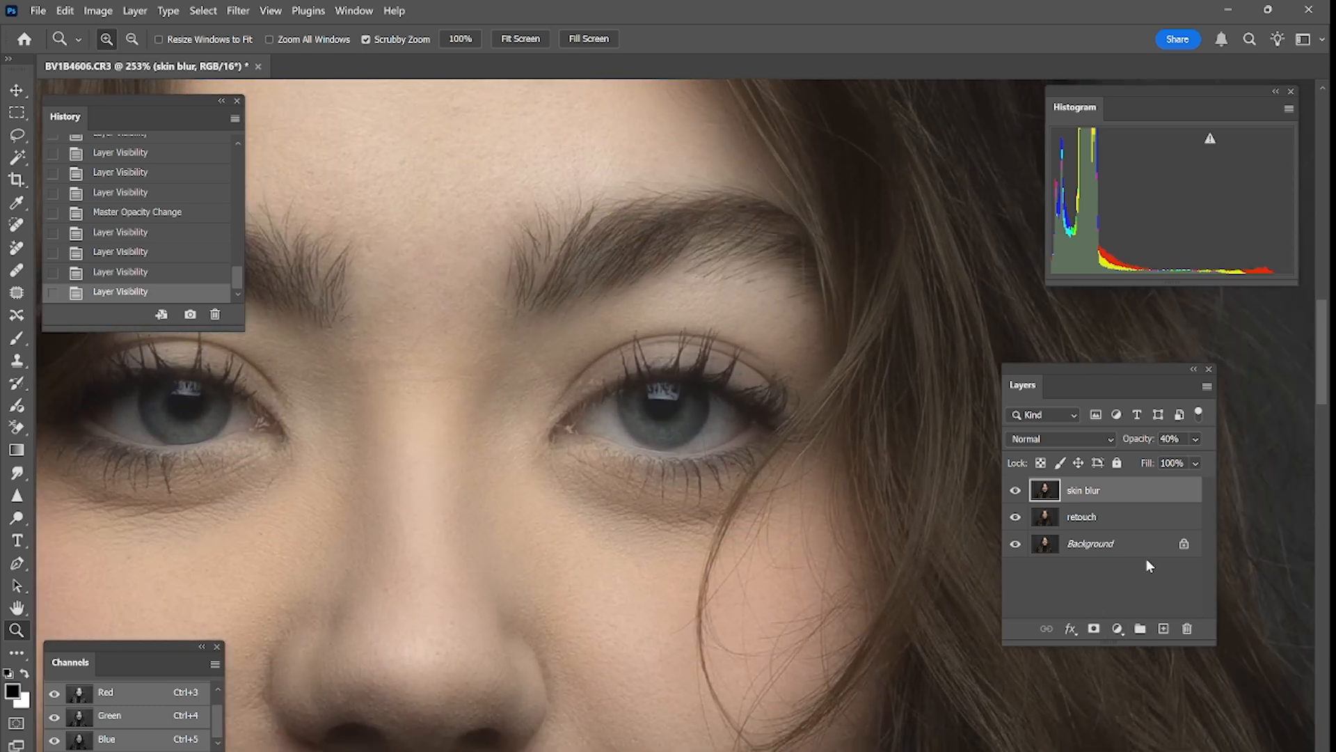
click(1094, 629)
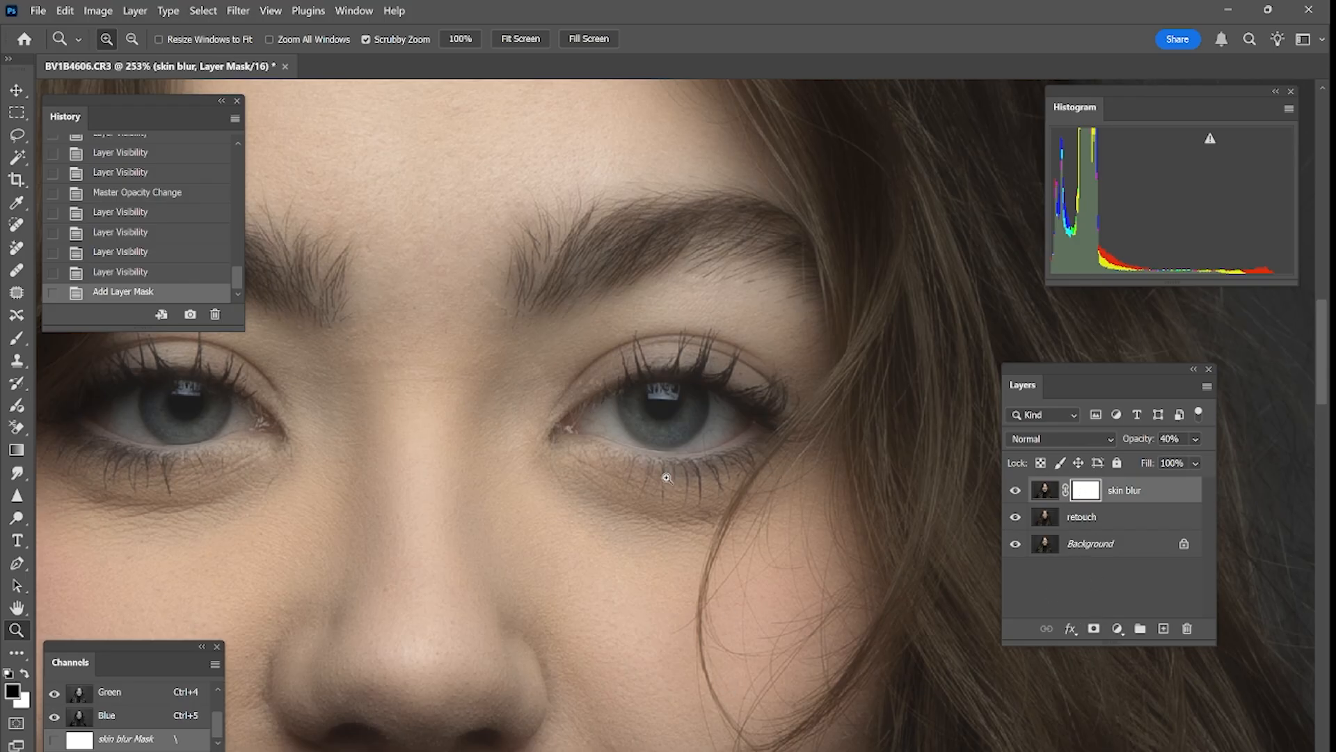
key(b)
key(z)
click(18, 341)
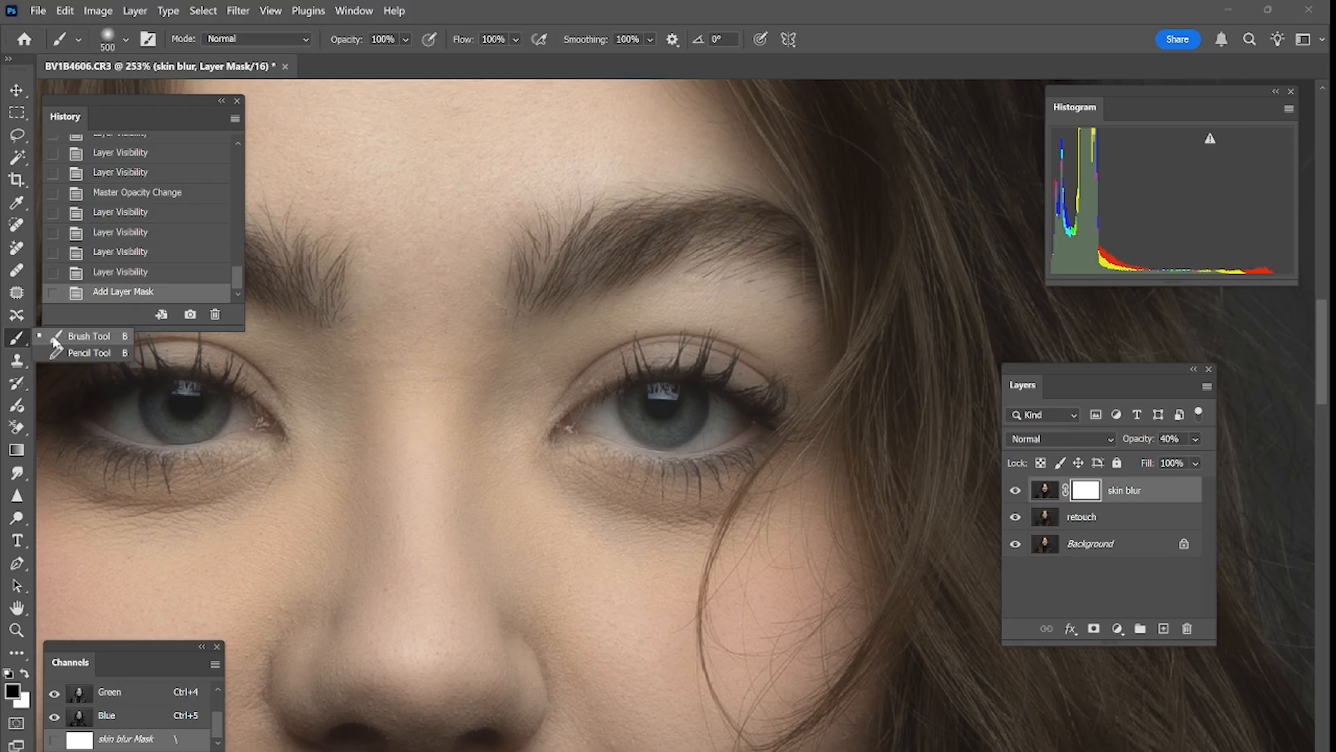
click(55, 341)
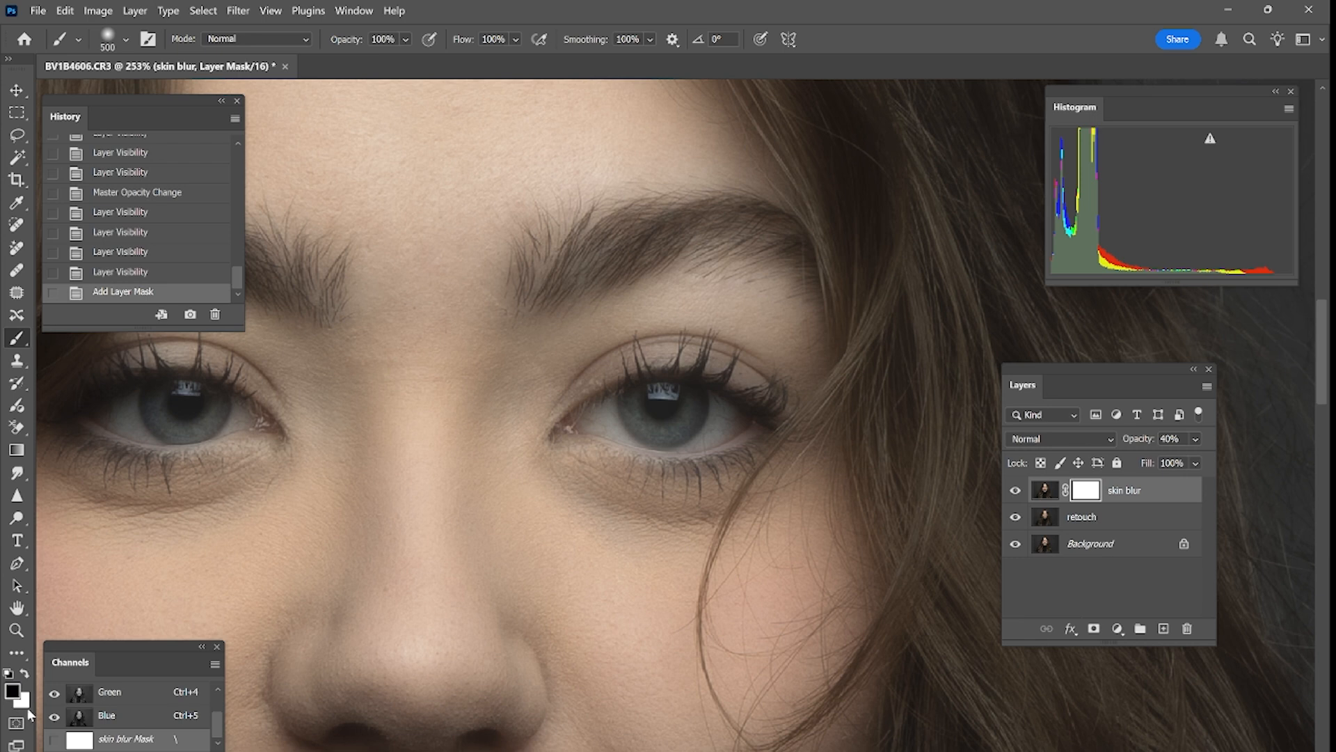
Test the skin blur mask by brushing black over one eye and painting the area back with white
key(x)
key(x)
key(x)
key(x)
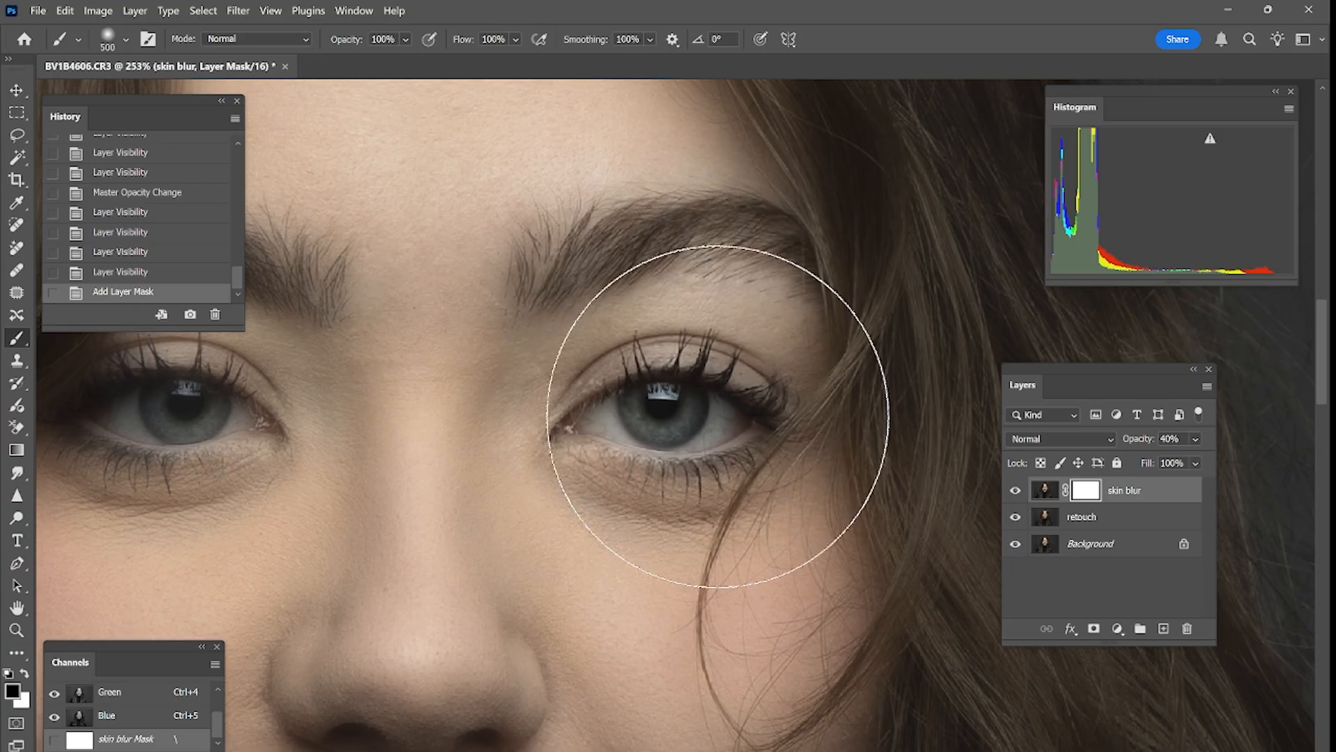
drag(707, 364, 706, 402)
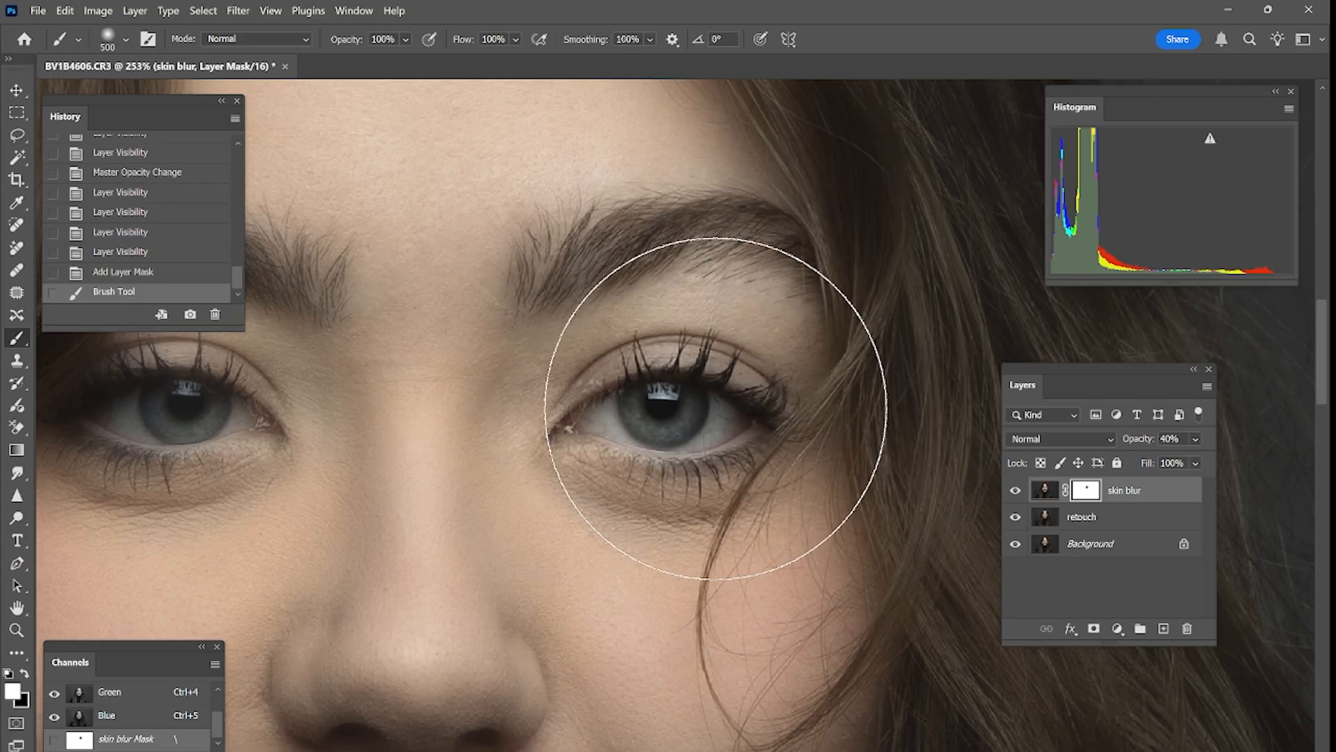
key(x)
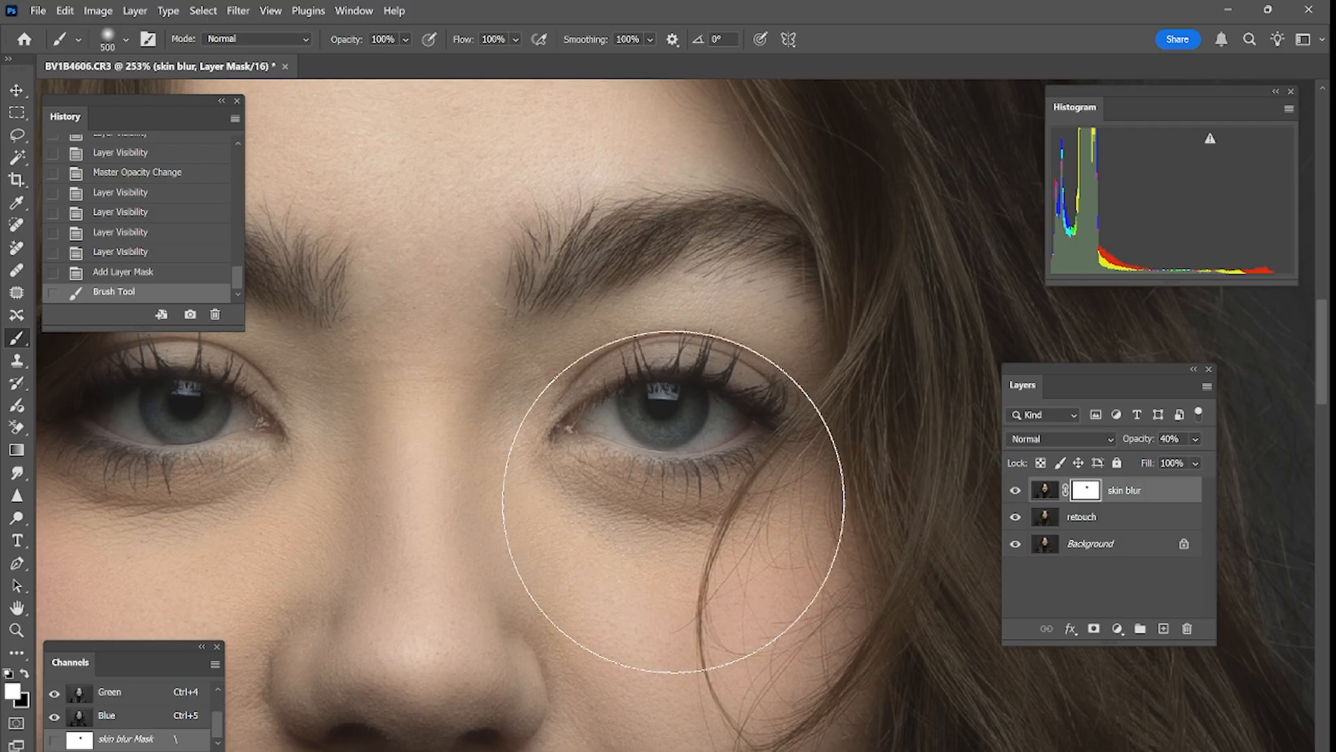
click(741, 338)
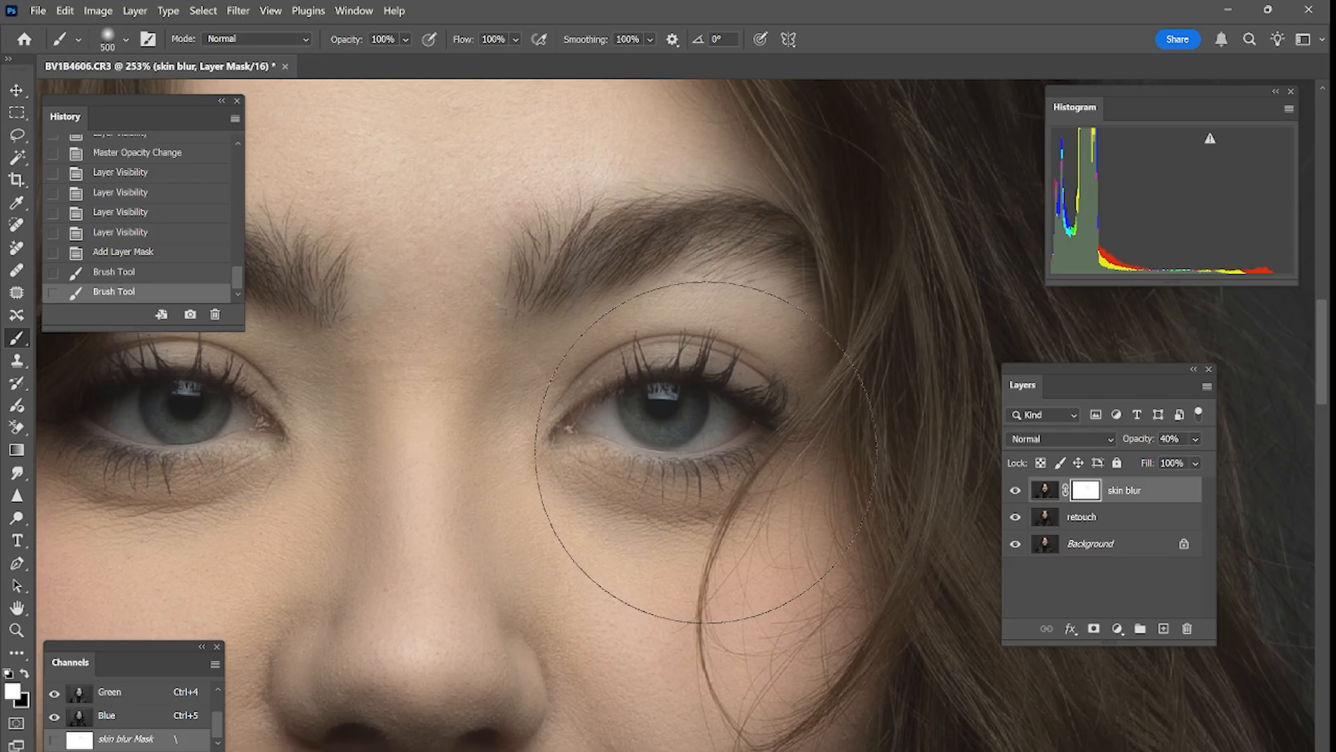
key(x)
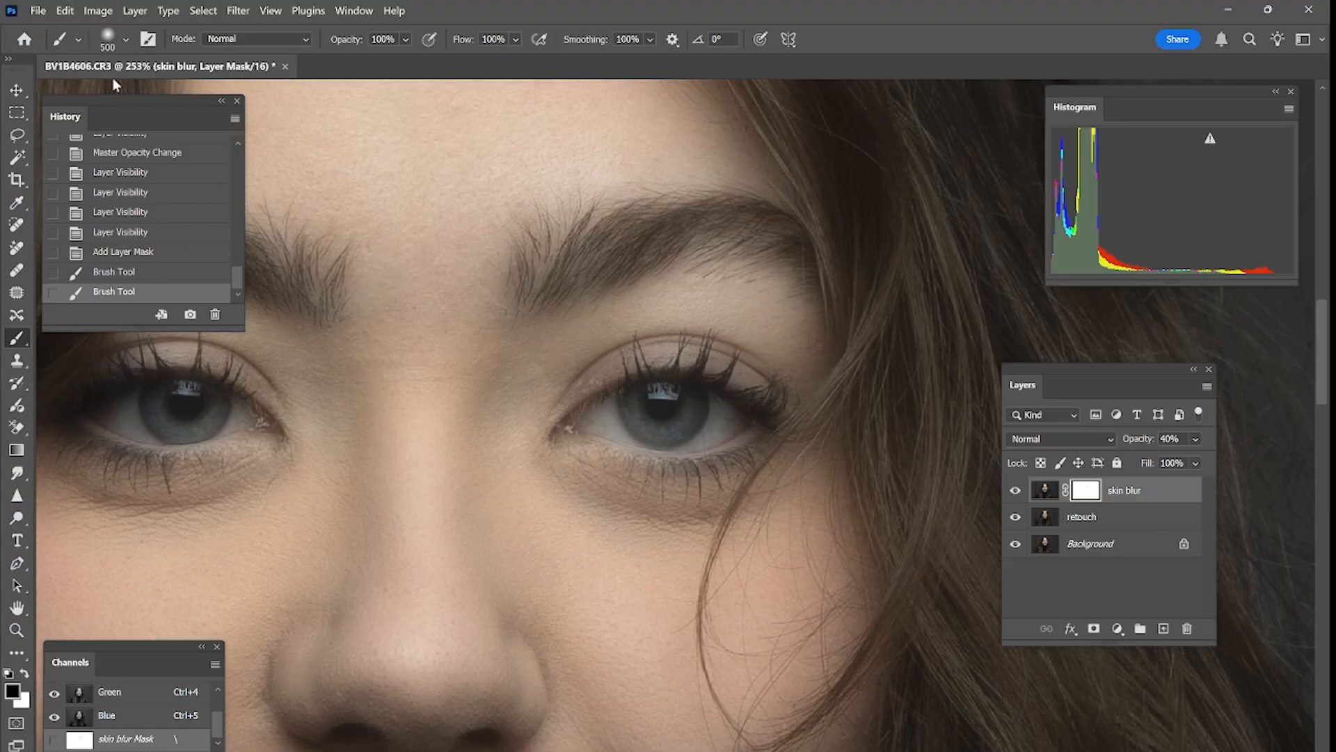
Try painting black over one eyebrow on the skin blur mask with a 150 px brush at 100% hardness
click(126, 40)
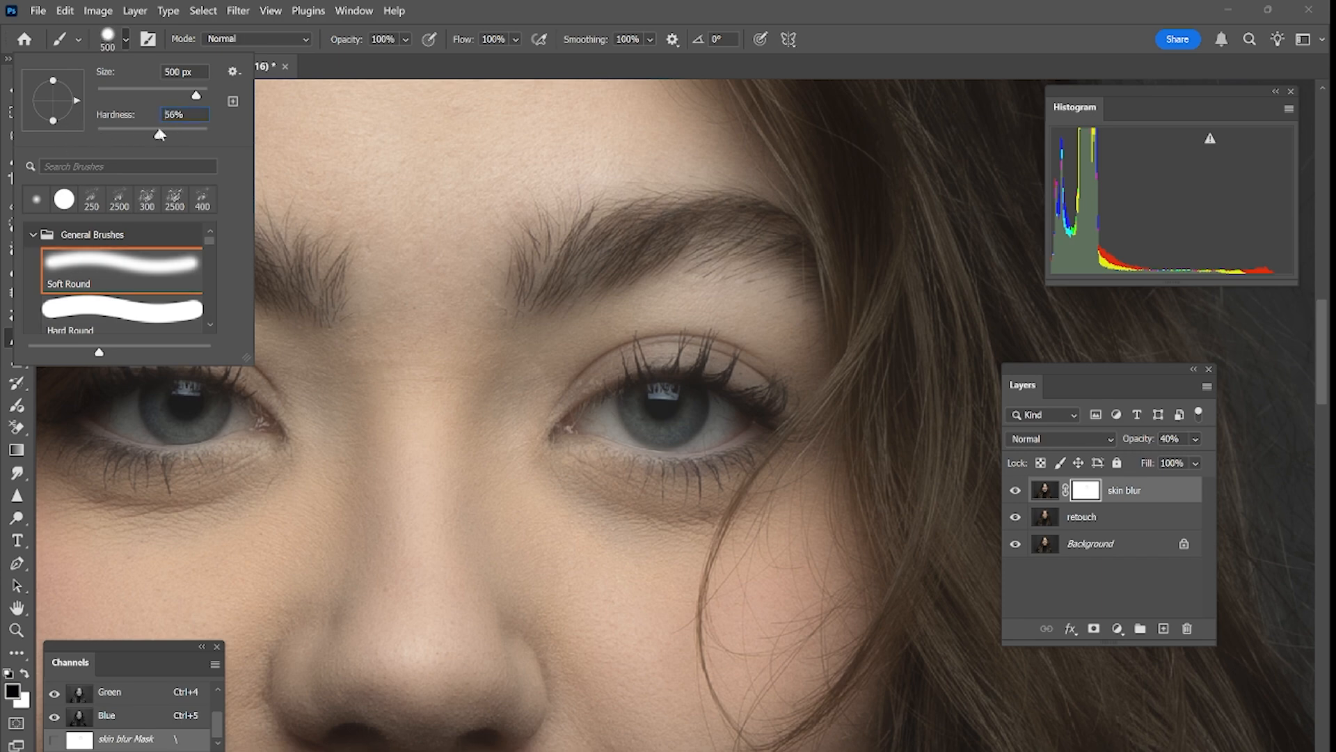
key(Escape)
key(bracketleft)
key(bracketleft)
key(bracketleft)
key(bracketleft)
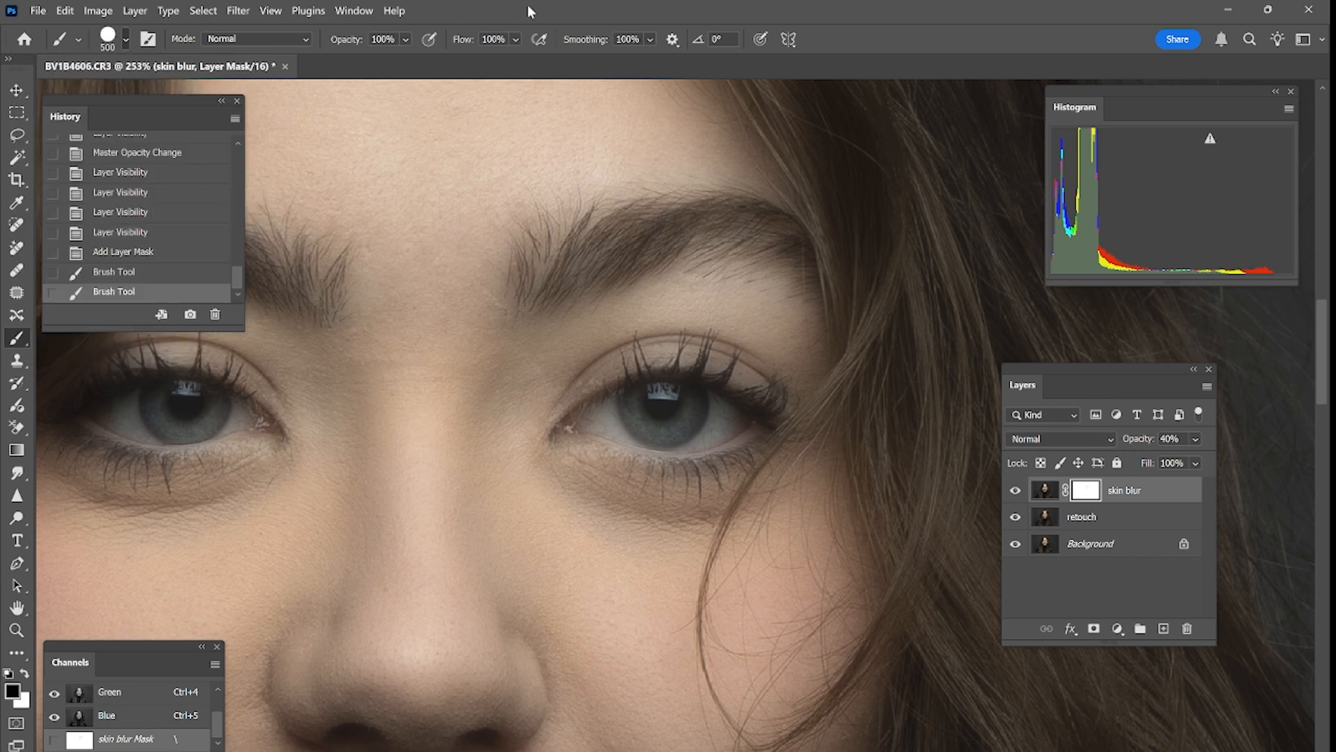
key(bracketleft)
key(bracketleft)
key(bracketleft)
key(bracketleft)
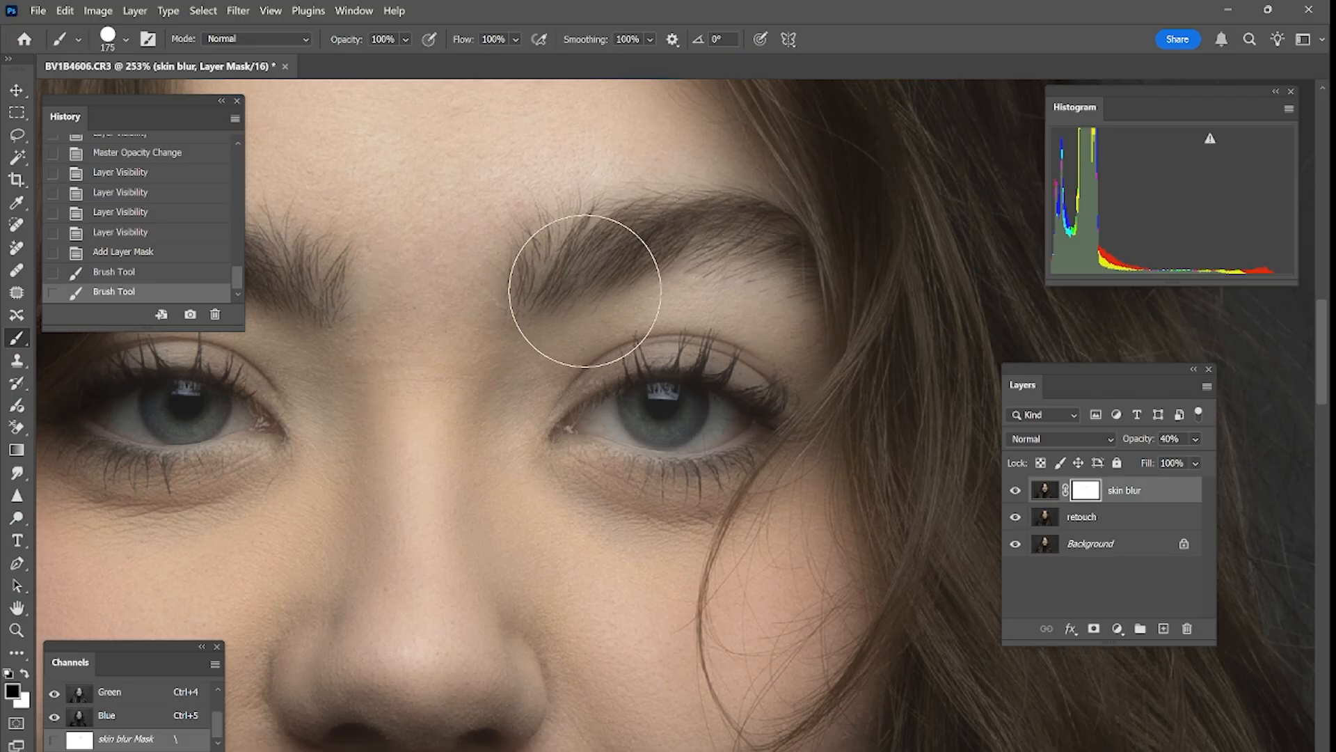
drag(616, 268, 463, 209)
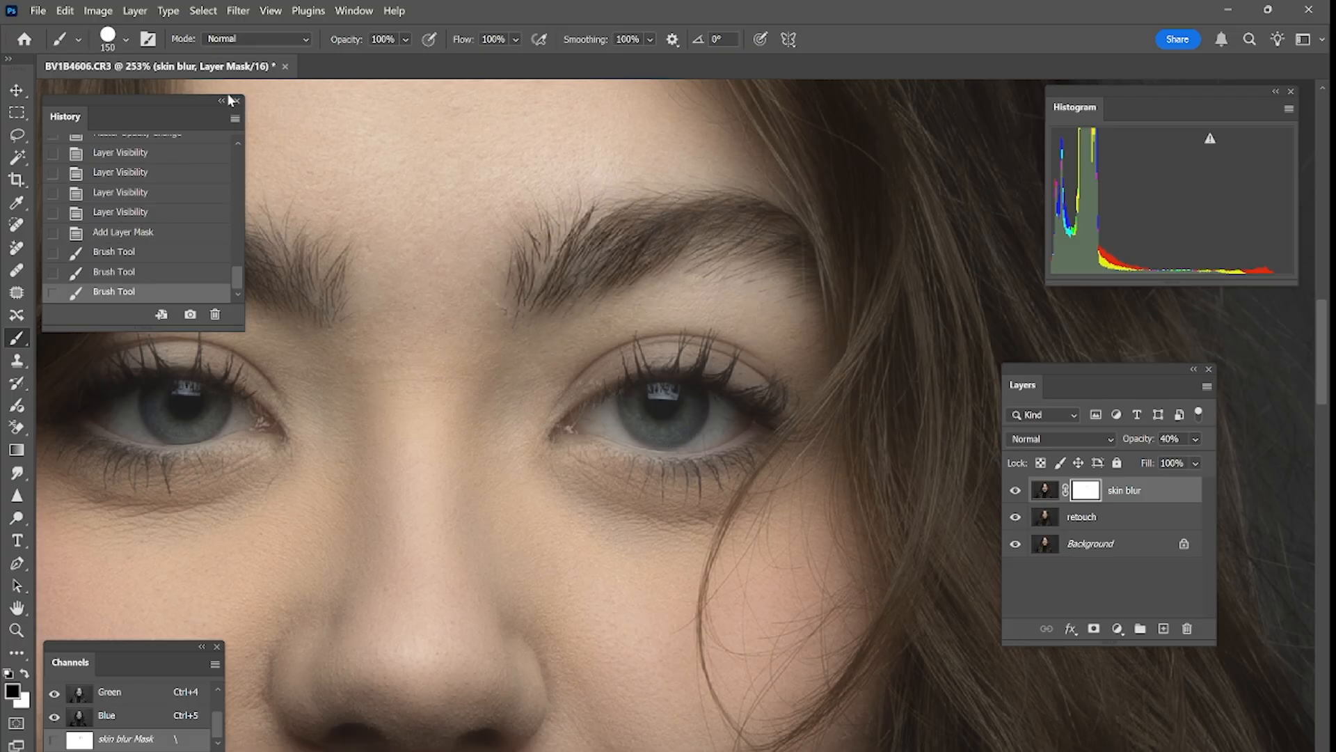
Soften the brush edge, test it with strokes along the same eyebrow, and undo the eyebrow test strokes
click(126, 41)
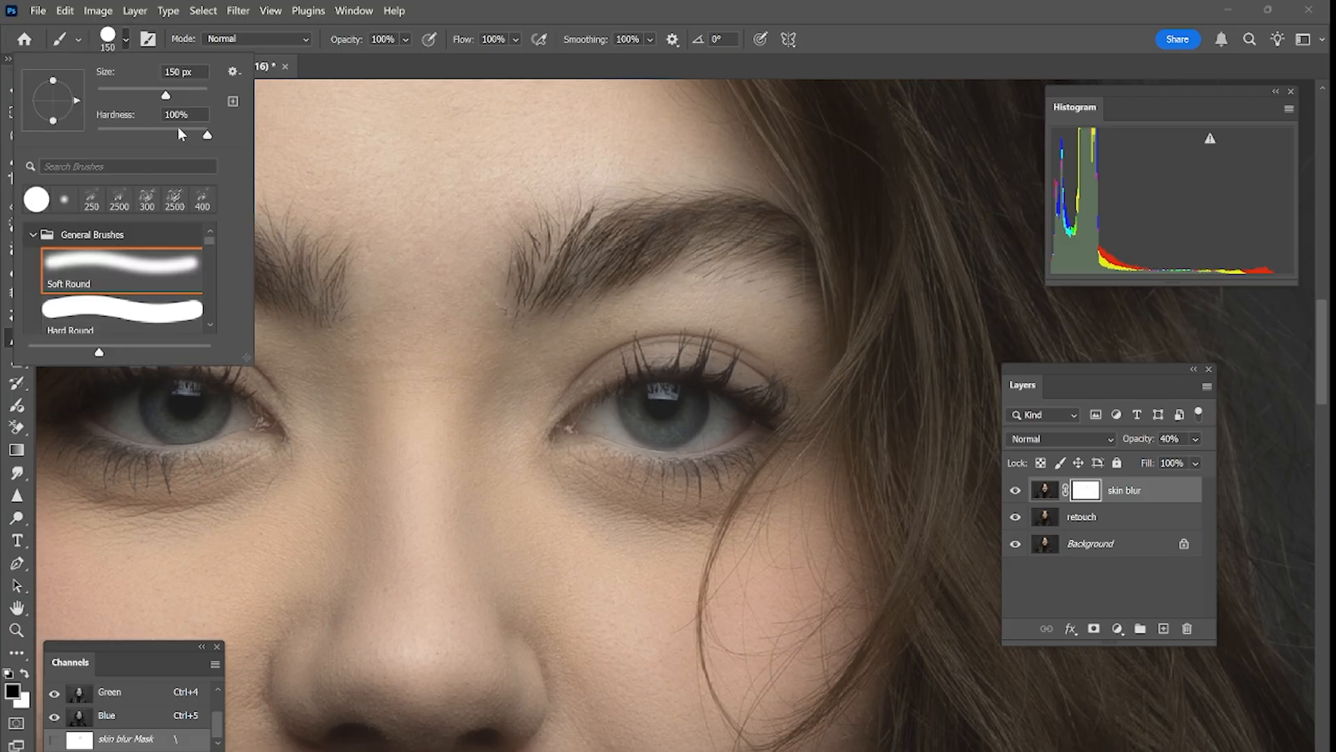
click(613, 260)
drag(567, 258, 612, 247)
drag(801, 259, 684, 285)
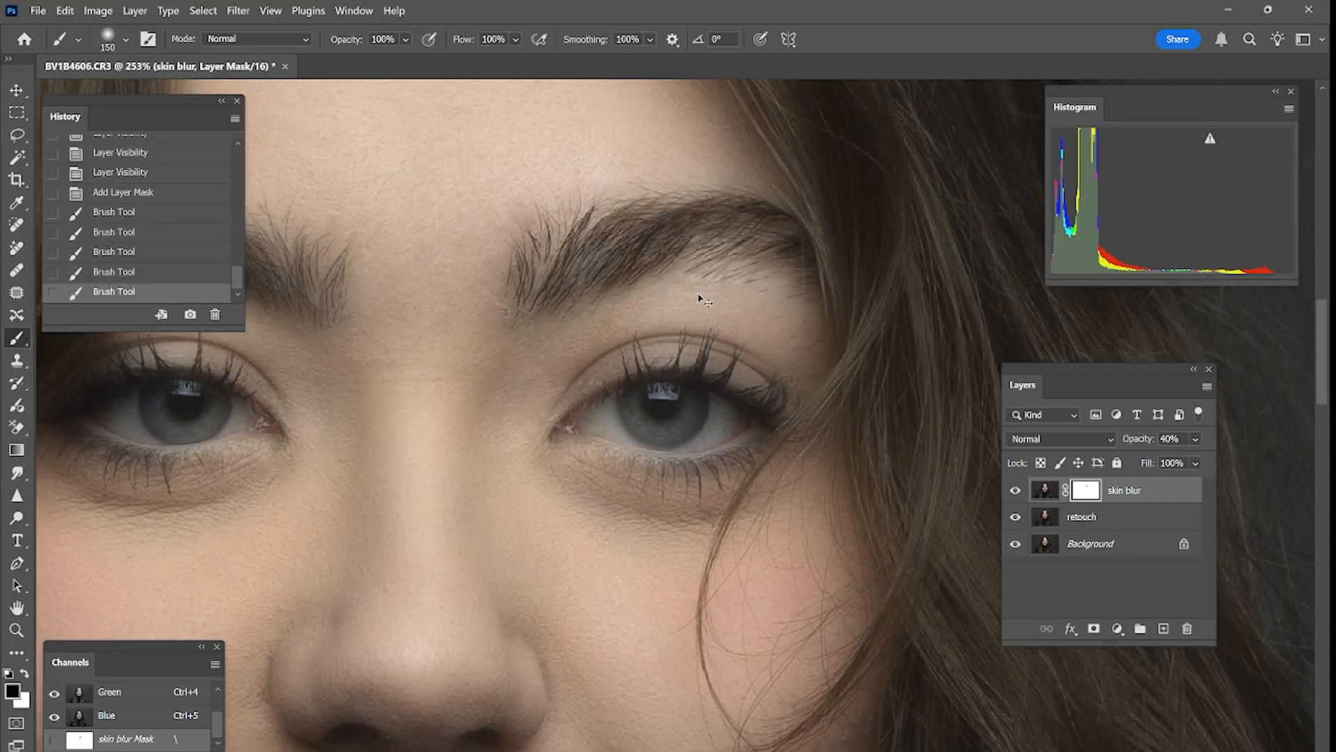
key(ctrl+z)
key(ctrl+z)
key(ctrl+z)
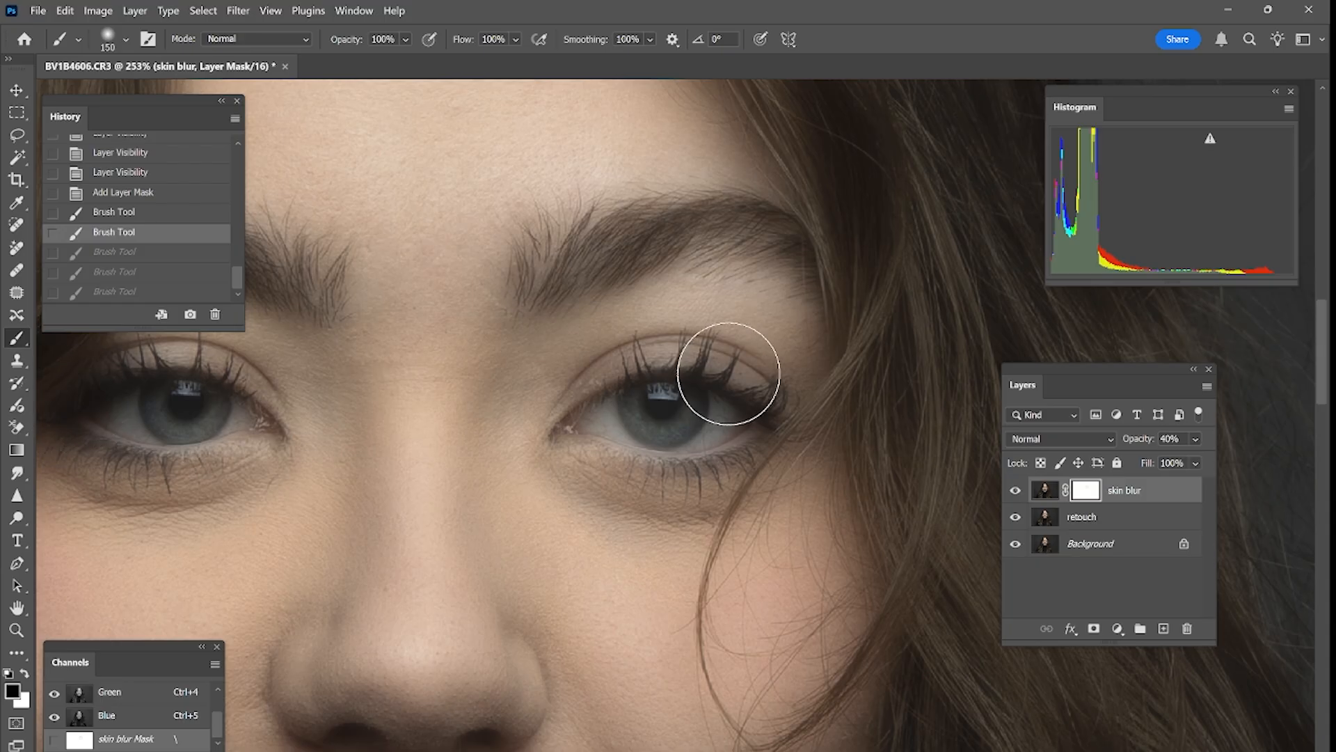
Undo the full-strength stroke over the eye, repaint the eye at 51% brush opacity, and undo the extra stroke
mouse_move(722, 448)
mouse_down()
mouse_move(713, 399)
mouse_move(666, 414)
mouse_move(663, 429)
mouse_move(688, 428)
mouse_move(696, 454)
mouse_up()
key(ctrl+z)
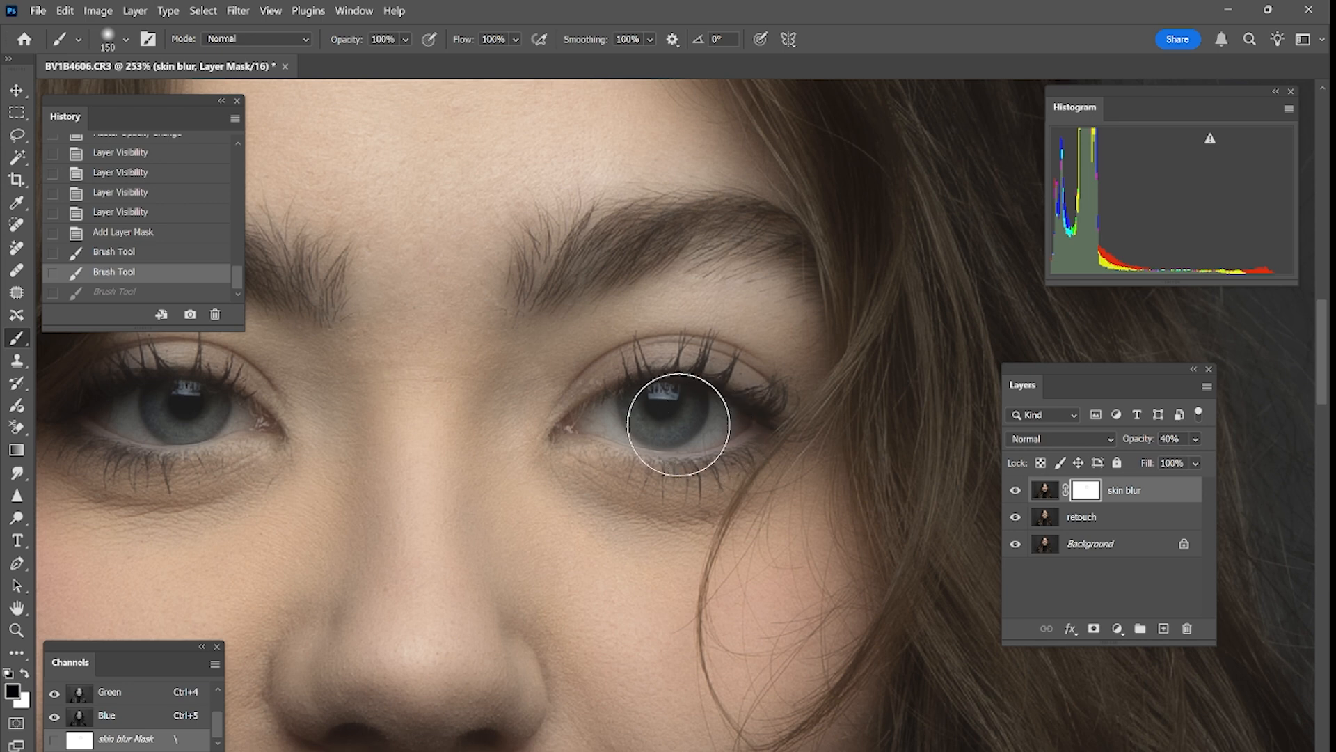
click(406, 40)
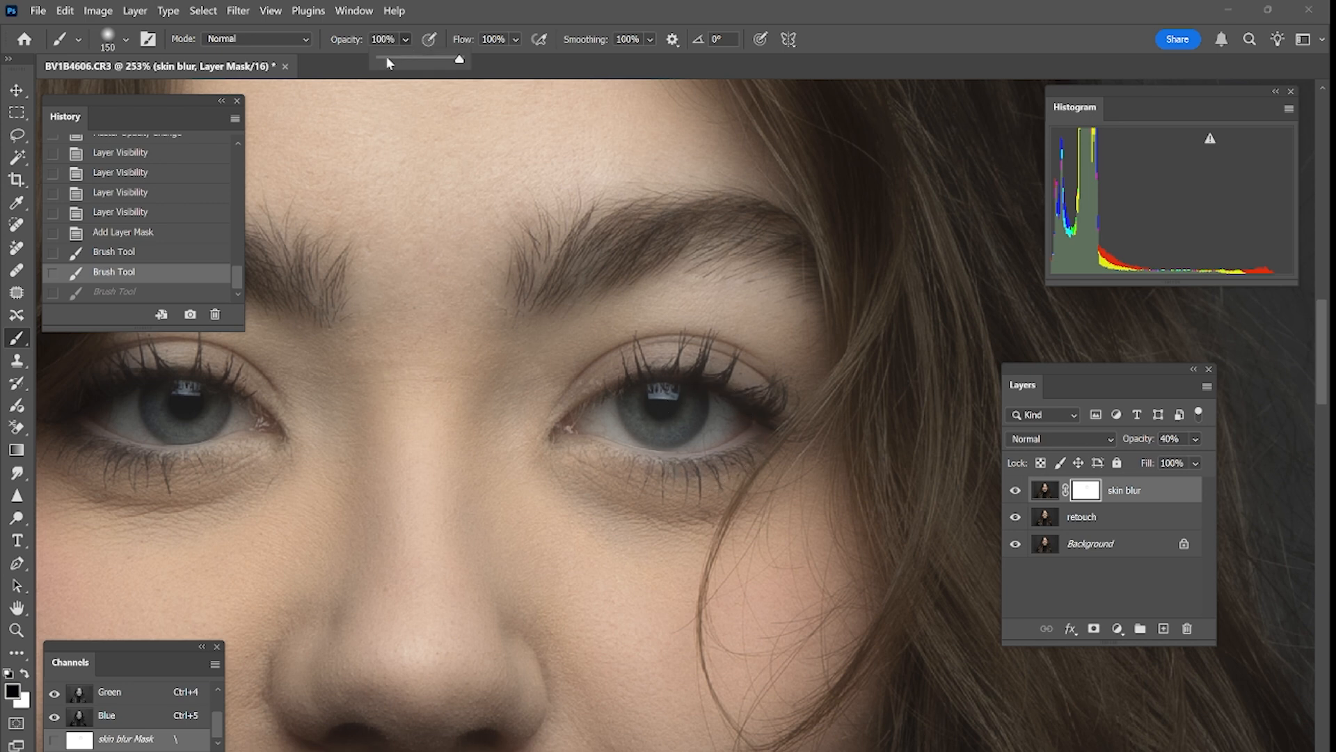
drag(409, 57, 425, 59)
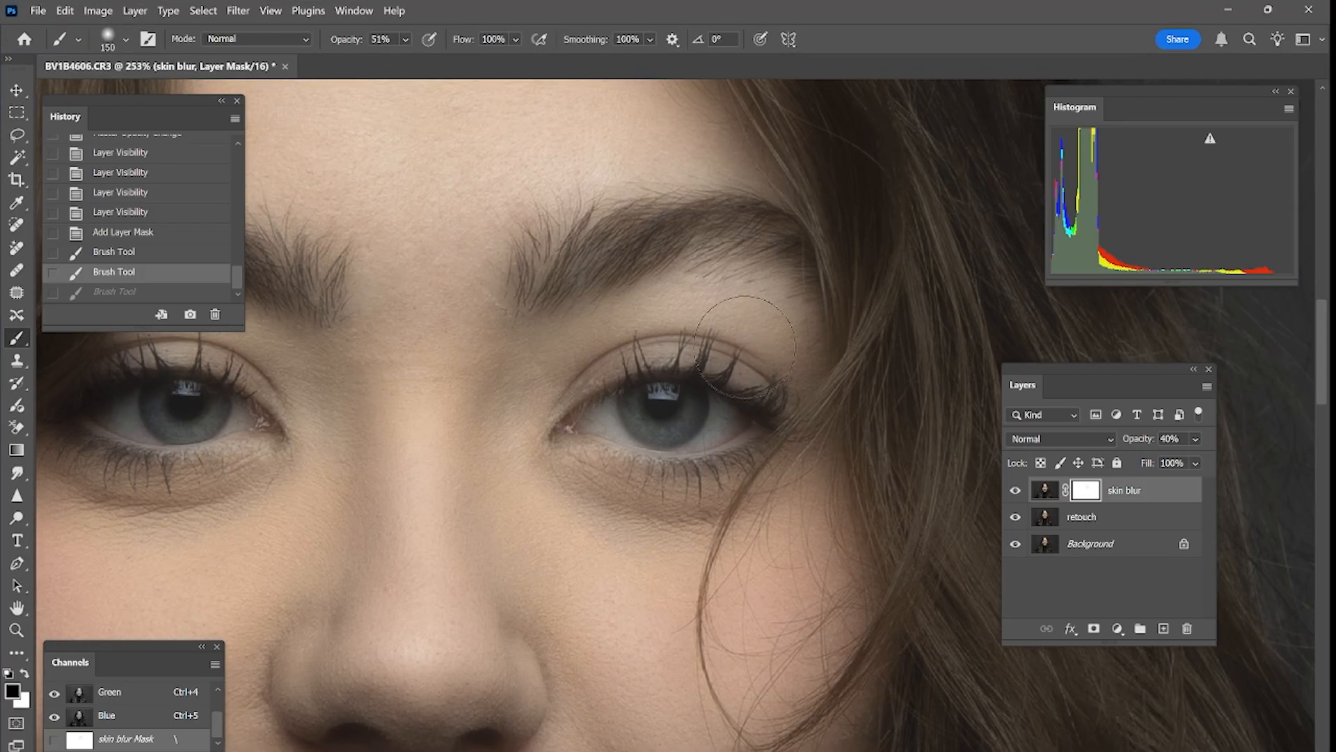
mouse_move(675, 389)
mouse_down()
mouse_move(656, 409)
mouse_move(695, 444)
mouse_up()
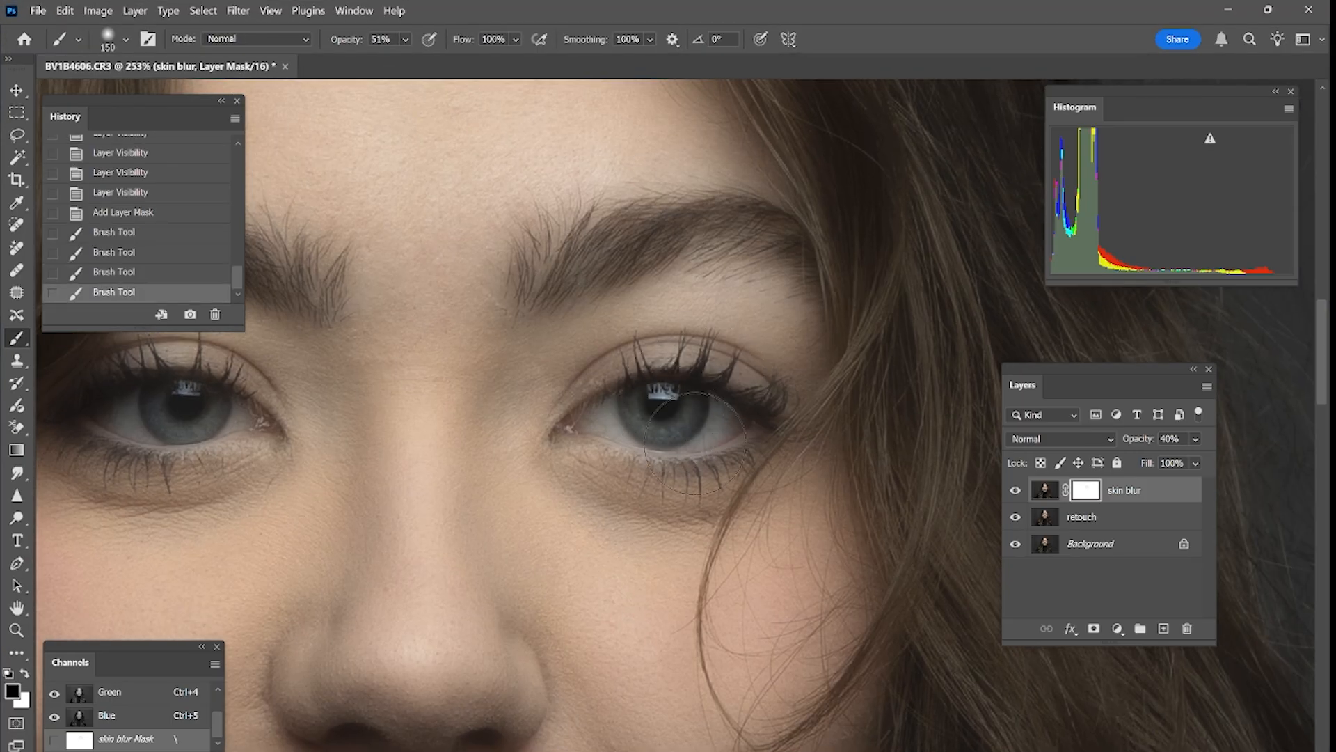
key(ctrl+z)
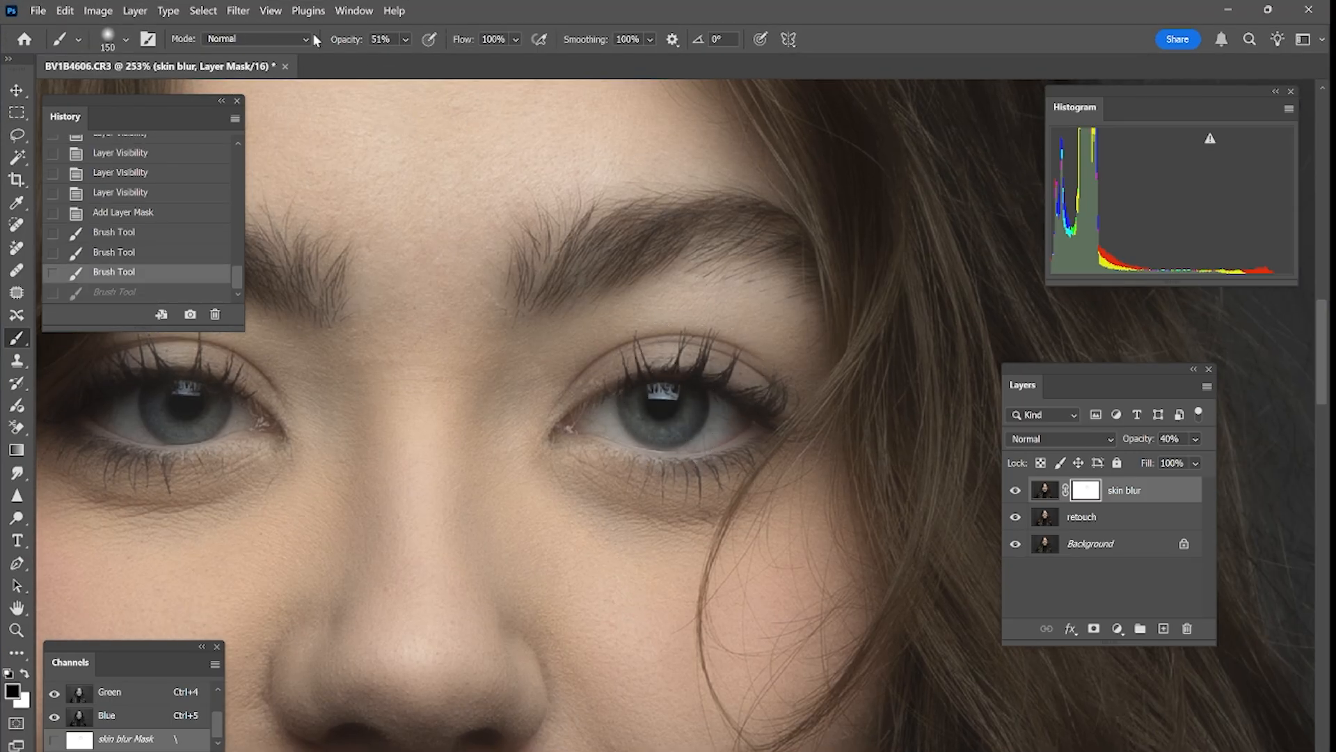
Mask the blur off the hair and surrounding sweater with a soft 700 px black brush at 100% opacity
click(628, 54)
key(z)
drag(667, 332, 567, 299)
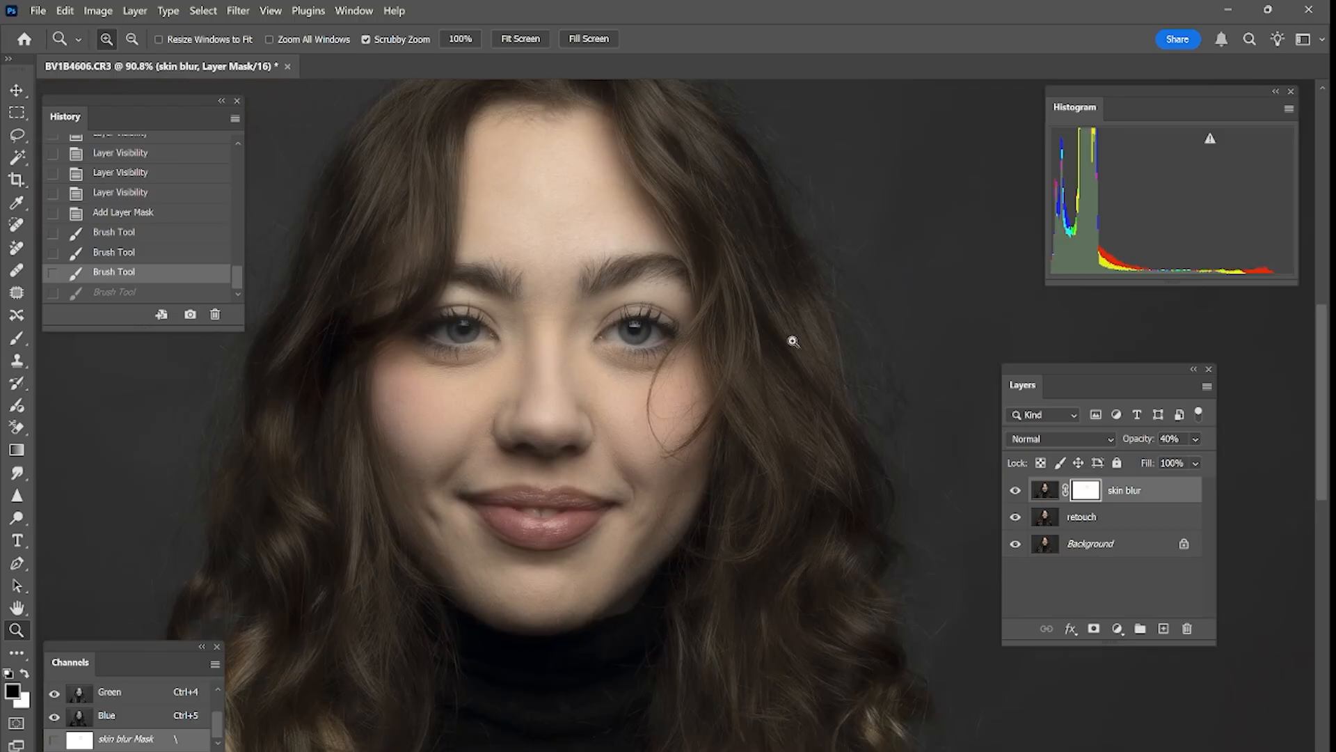
drag(636, 300, 722, 309)
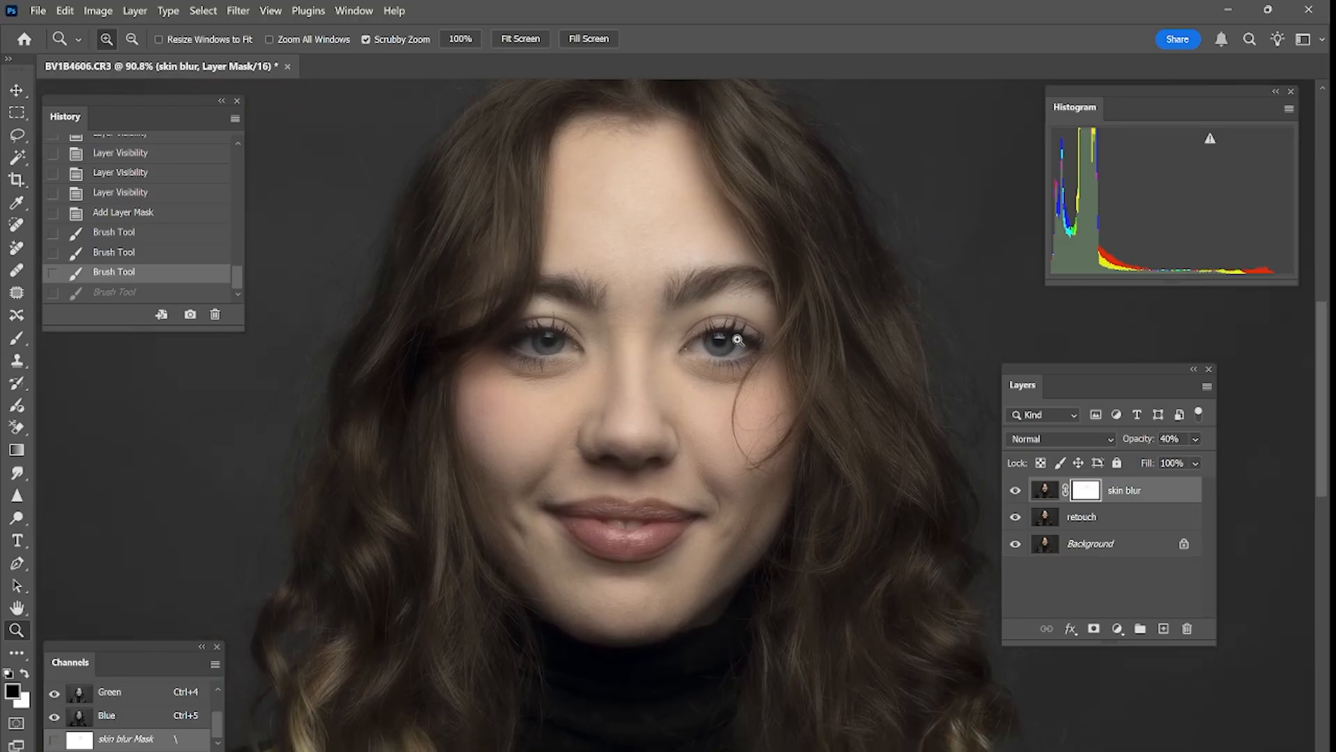
drag(687, 380, 683, 382)
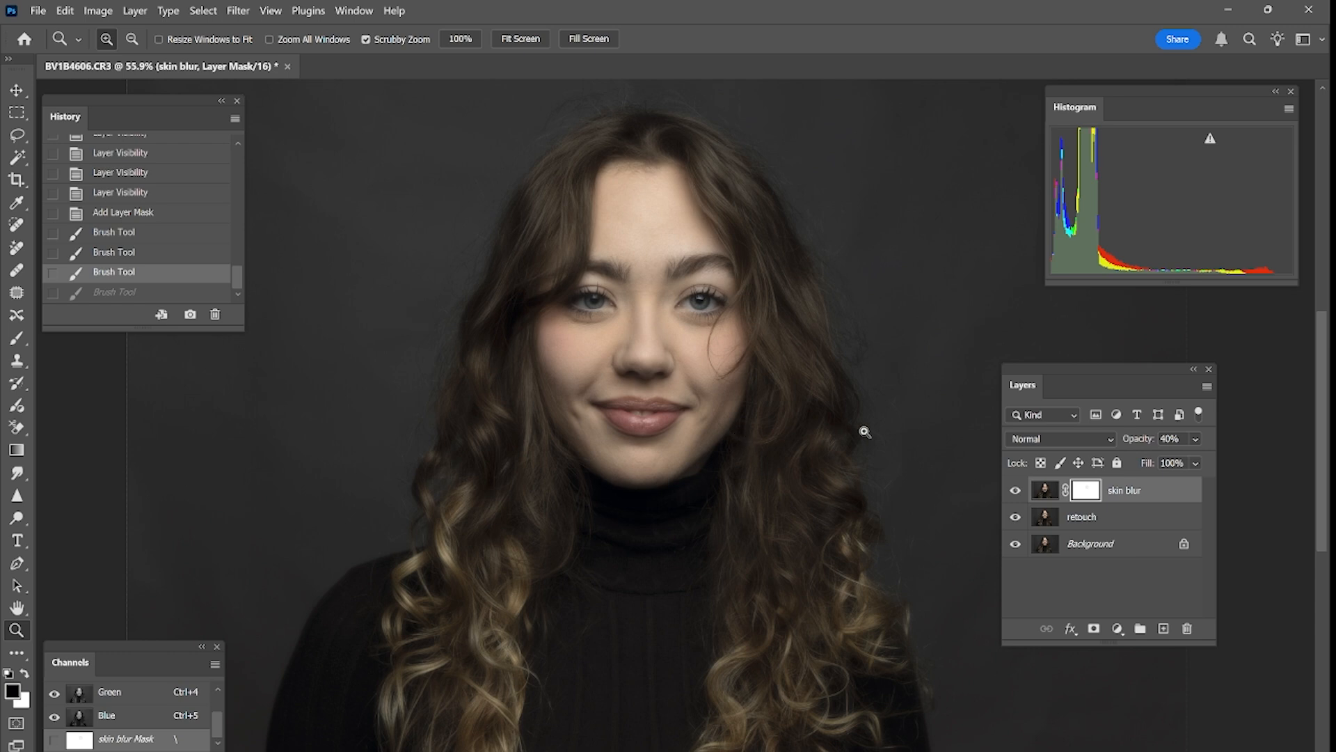
key(b)
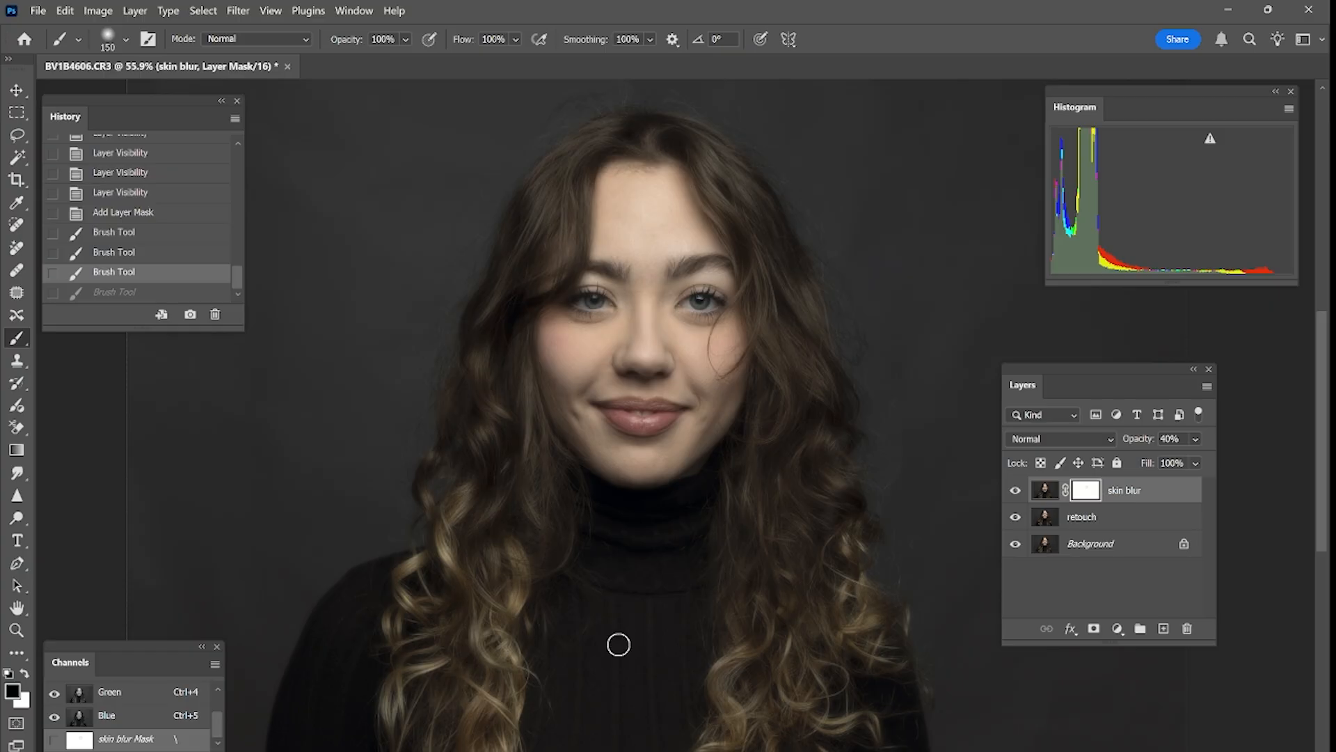
key(bracketright)
key(bracketright)
key(bracketright)
key(bracketright)
key(bracketright)
key(bracketright)
key(bracketright)
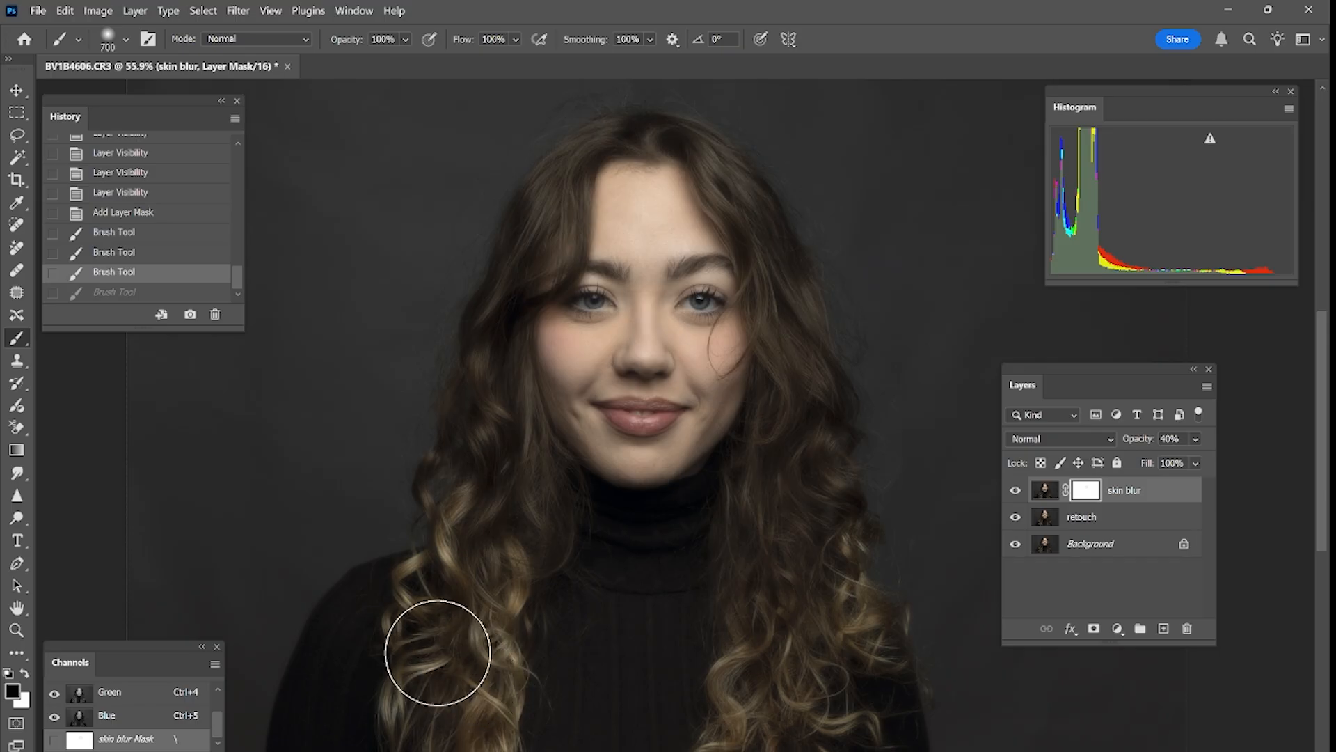
drag(437, 652, 469, 662)
drag(492, 724, 543, 625)
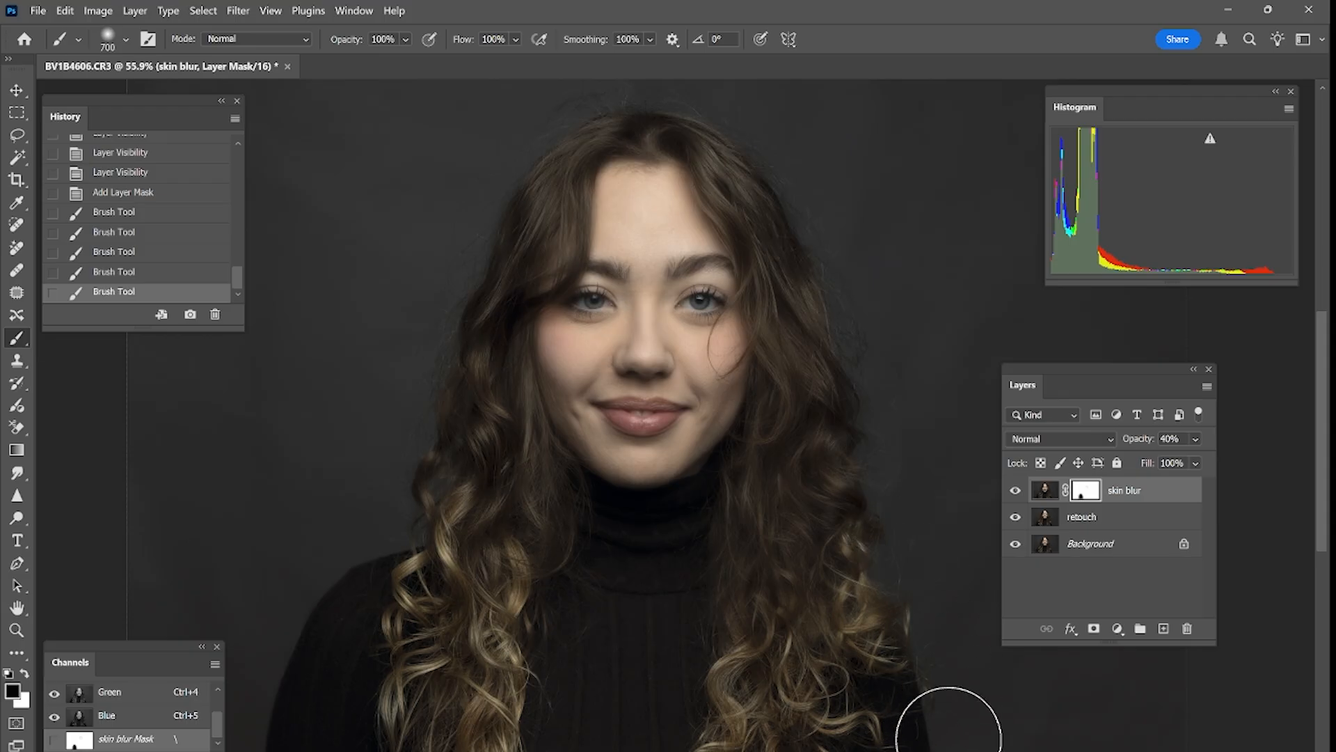
mouse_move(792, 586)
mouse_down()
mouse_move(737, 689)
mouse_move(524, 653)
mouse_move(788, 625)
mouse_move(547, 675)
mouse_move(766, 633)
mouse_move(731, 710)
mouse_up()
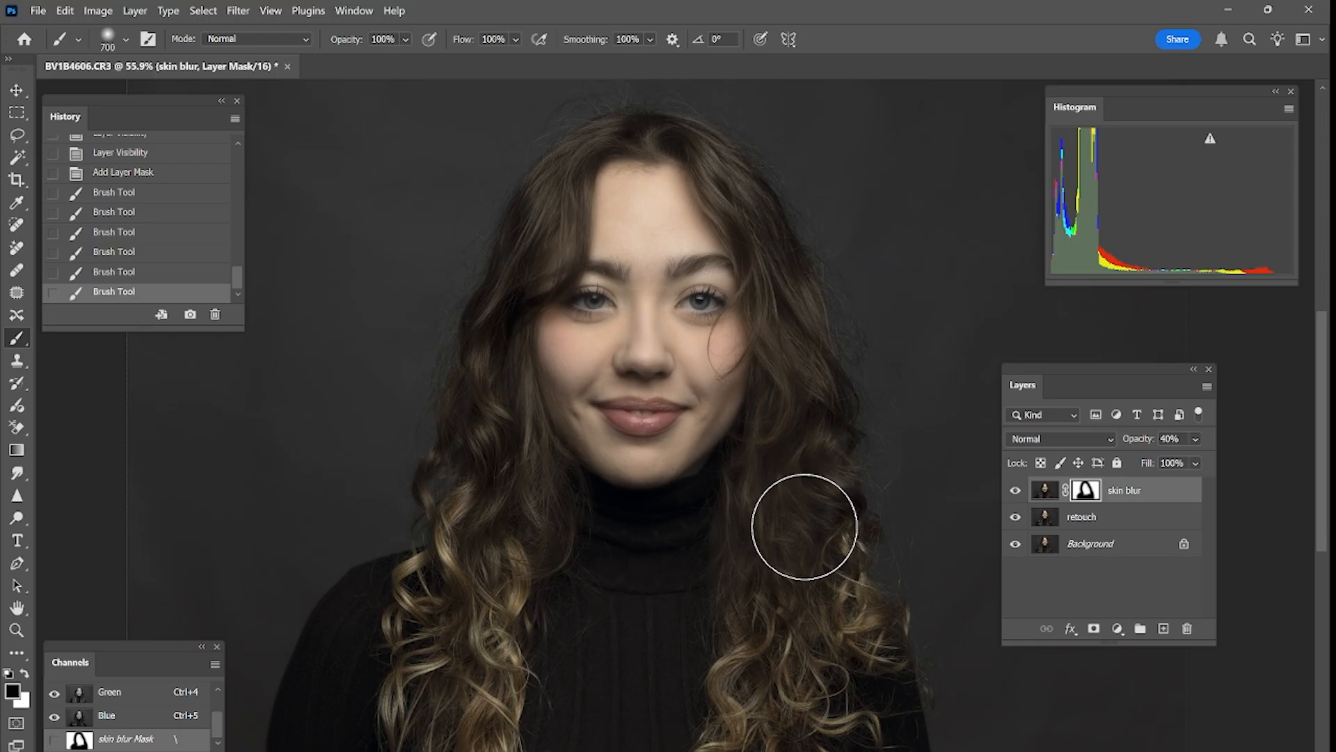
Show the mask as a red overlay and paint over the missed patches of hair and sweater
key(backslash)
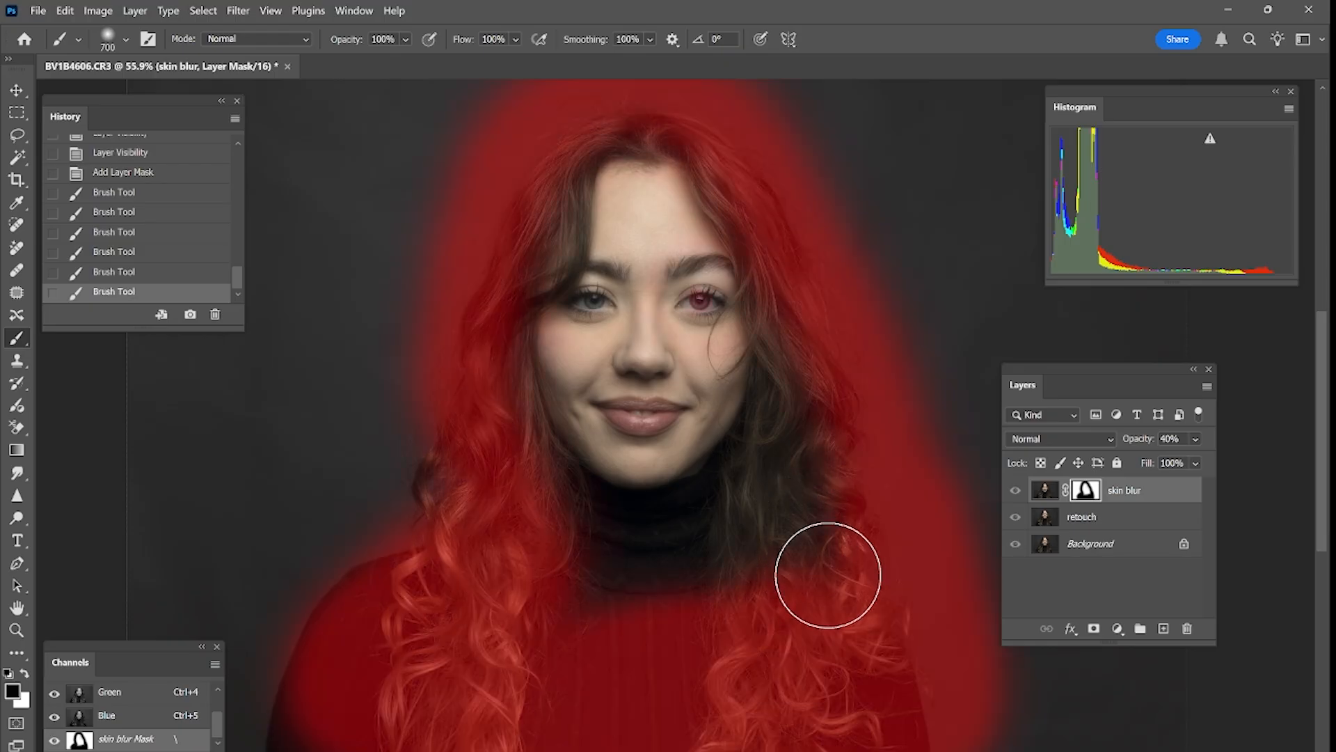
mouse_move(433, 481)
mouse_down()
mouse_move(319, 692)
mouse_move(334, 750)
mouse_up()
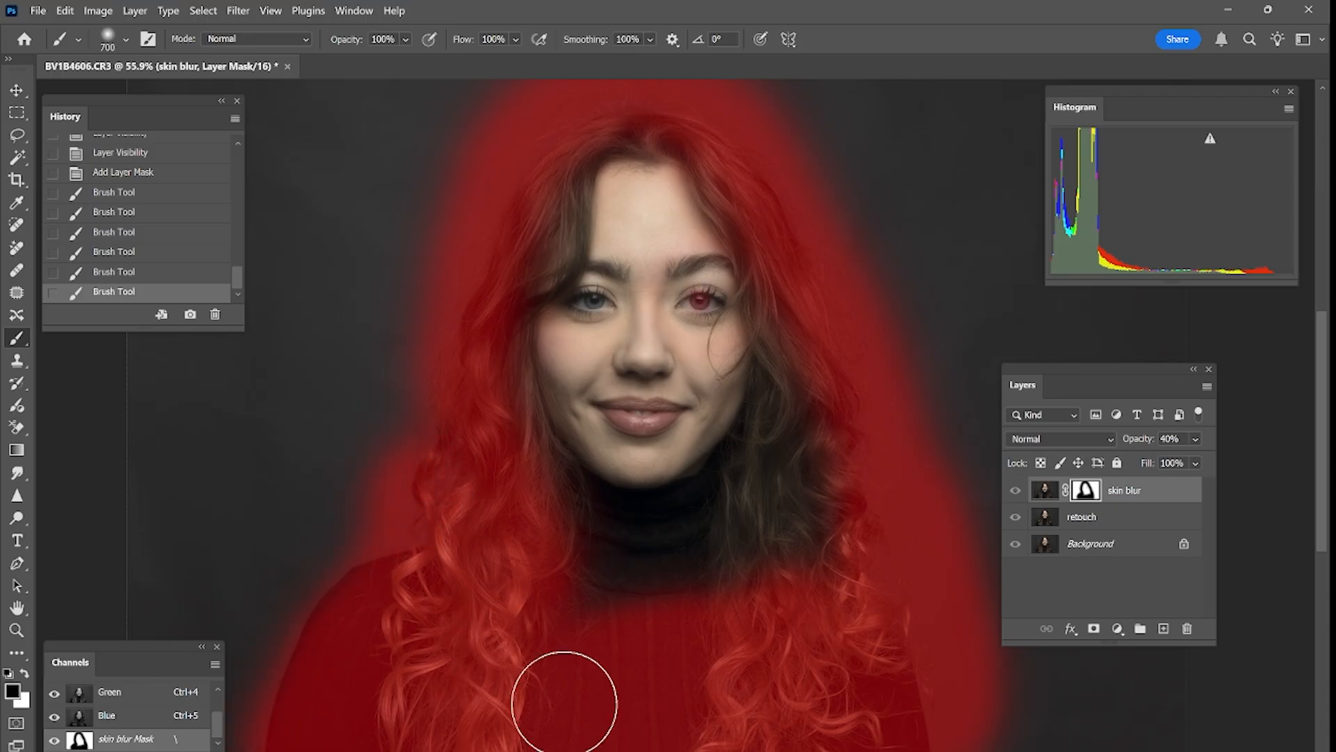
mouse_move(820, 585)
mouse_down()
mouse_move(698, 698)
mouse_move(858, 444)
mouse_up()
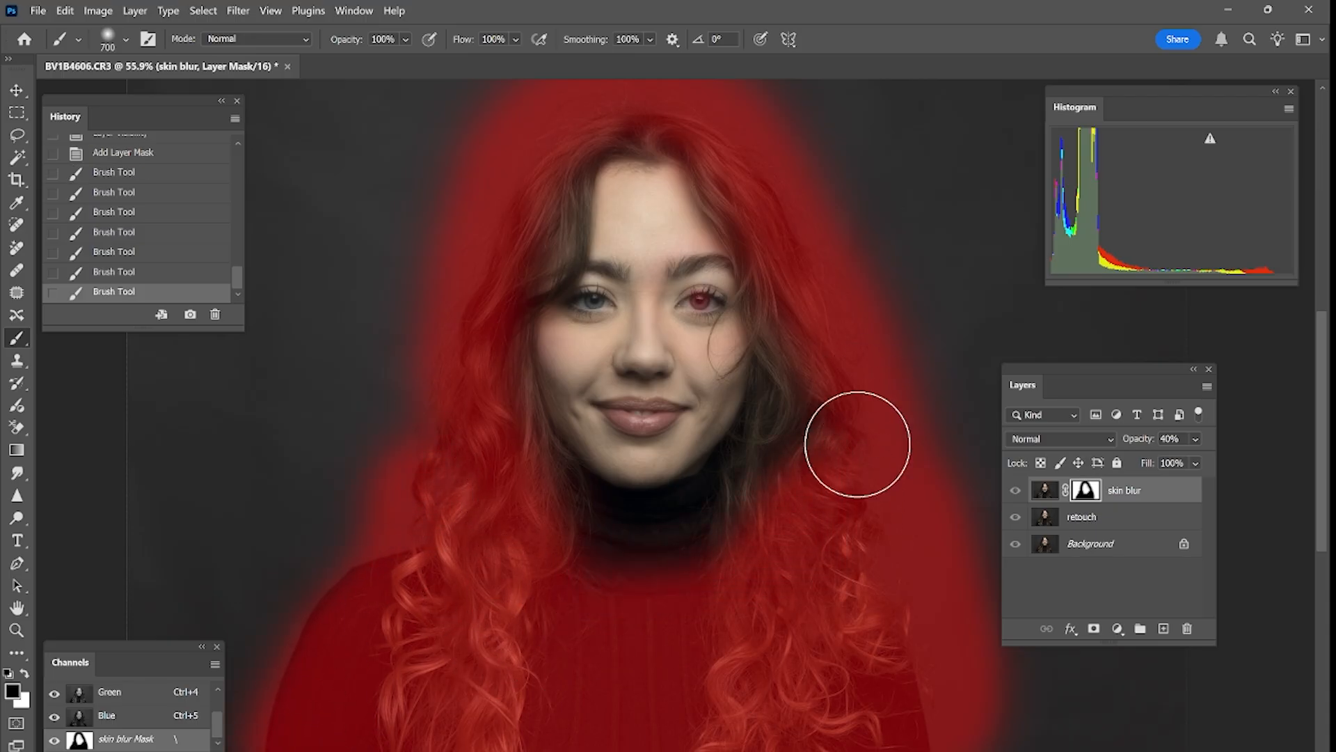
Mask part of the turtleneck and the hair along one side of the jaw with a 150 px brush
key(z)
drag(664, 513, 716, 513)
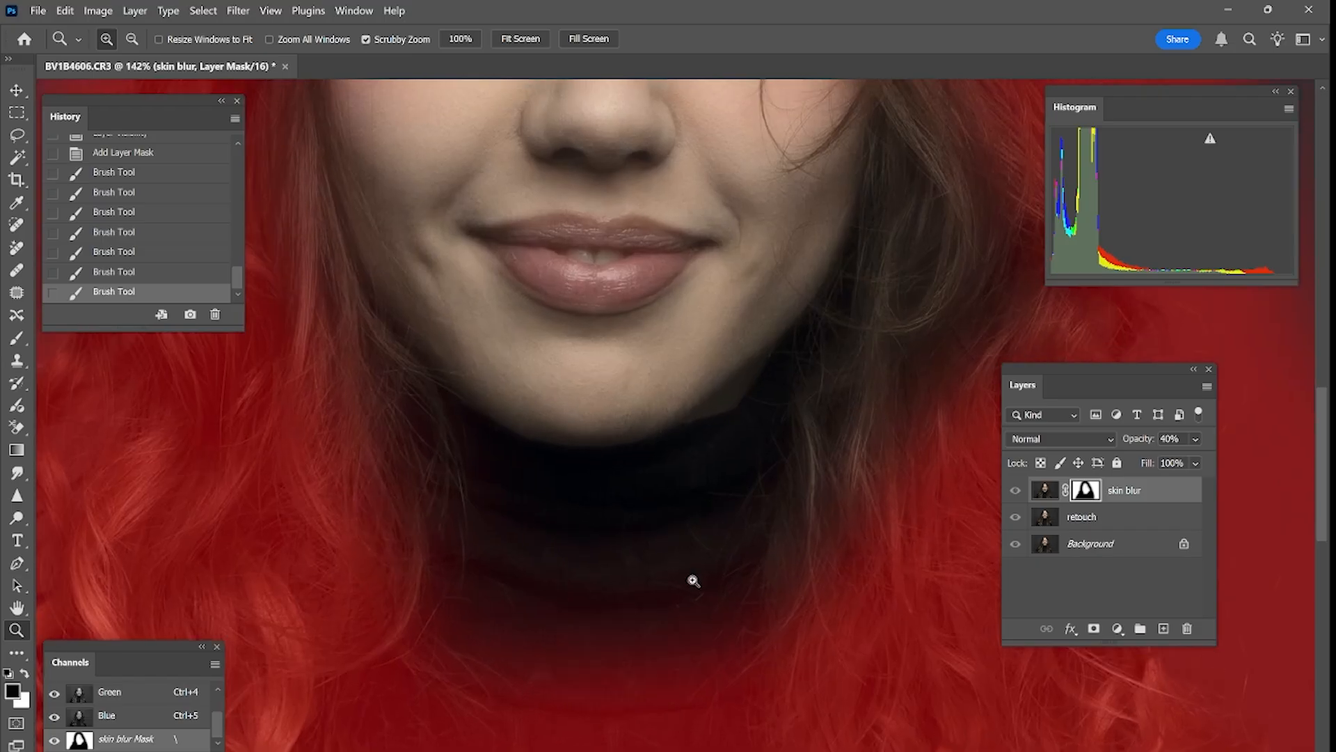
key(b)
key(bracketleft)
key(bracketleft)
key(bracketleft)
key(bracketleft)
key(bracketleft)
key(bracketleft)
key(bracketleft)
drag(439, 595, 808, 582)
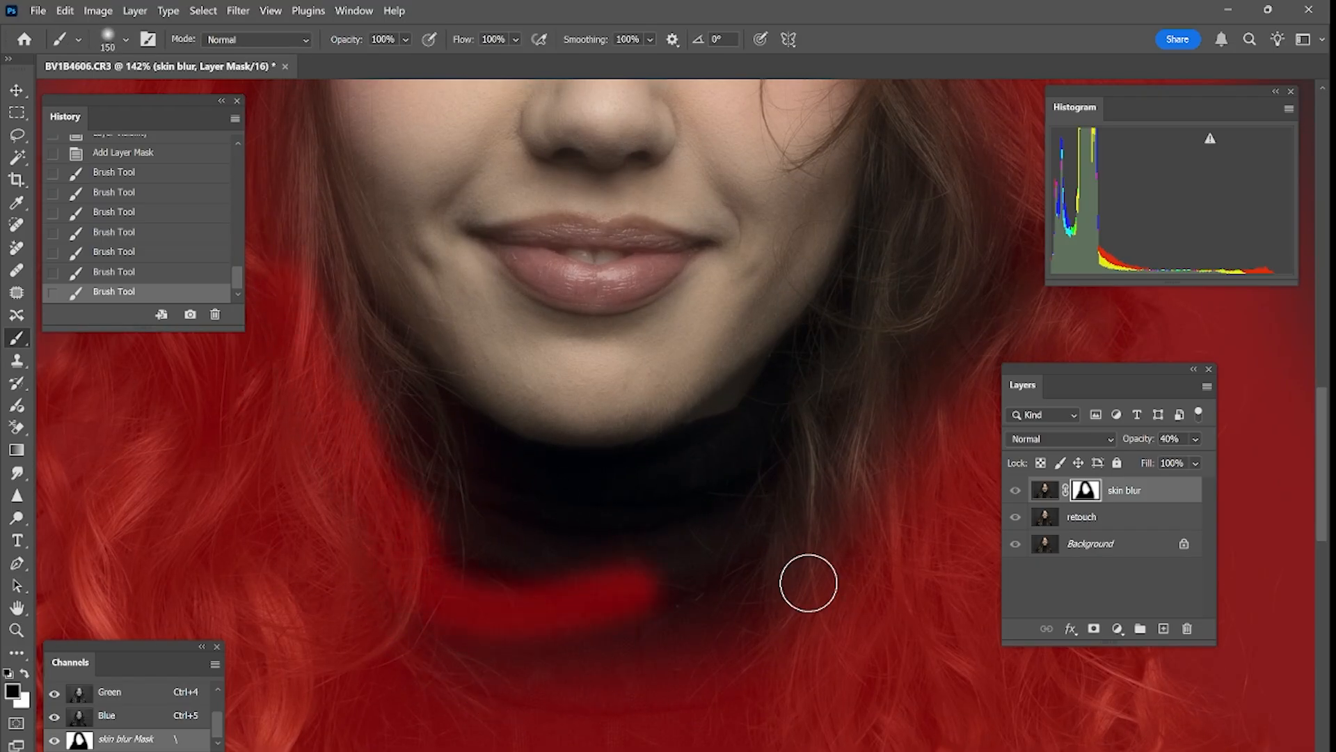
mouse_move(596, 497)
mouse_down()
mouse_move(757, 397)
mouse_move(846, 303)
mouse_up()
mouse_move(863, 250)
mouse_down()
mouse_move(806, 465)
mouse_move(887, 425)
mouse_move(785, 589)
mouse_up()
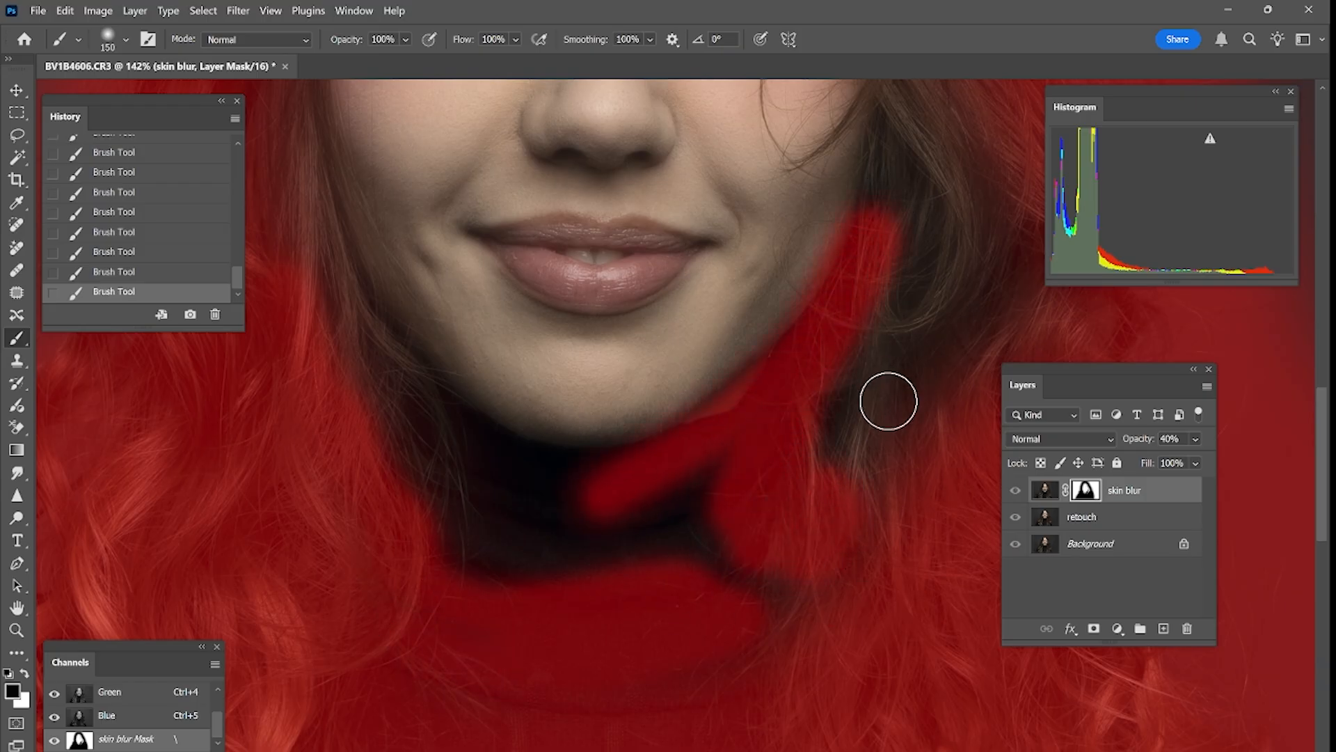
mouse_move(835, 356)
mouse_down()
mouse_move(790, 656)
mouse_move(844, 606)
mouse_move(883, 537)
mouse_move(866, 345)
mouse_up()
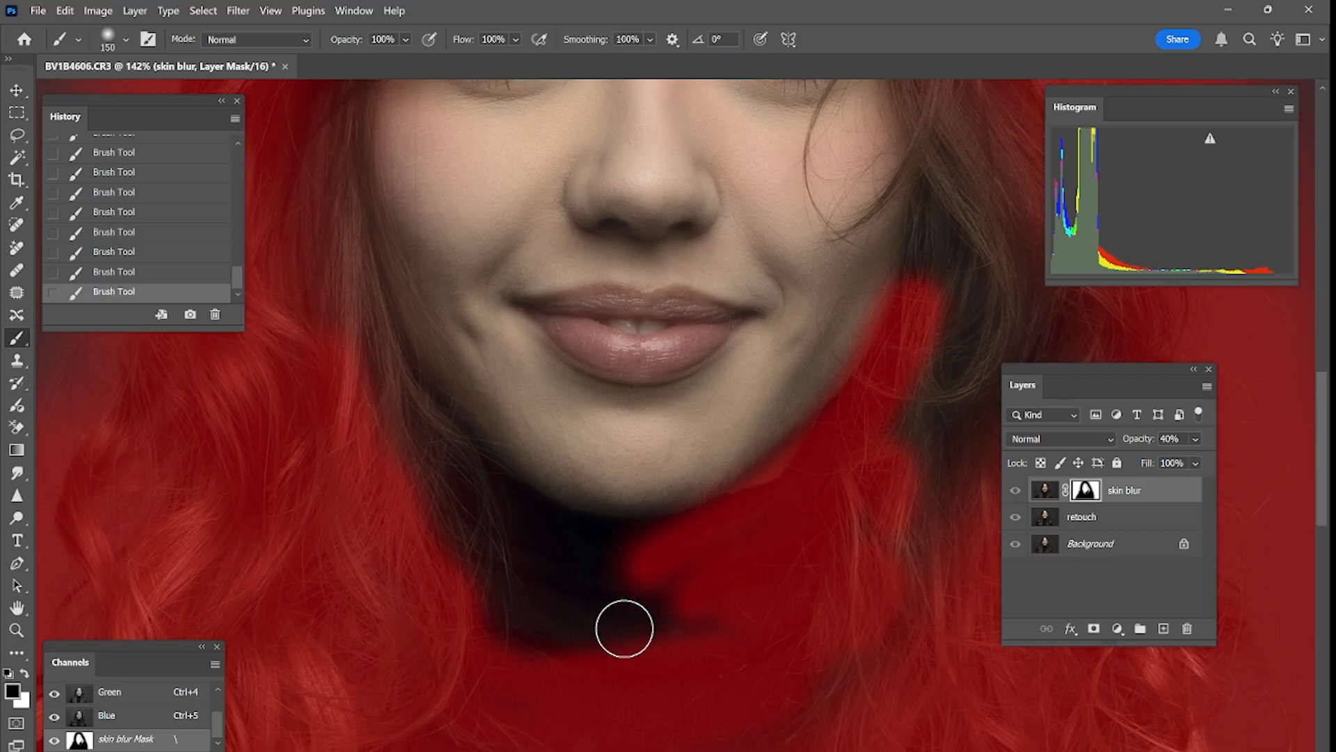
Mask the remaining turtleneck area and the hair beside the face, enlarging the brush to 200 px
key(0)
drag(525, 609, 387, 731)
key(bracketright)
key(bracketright)
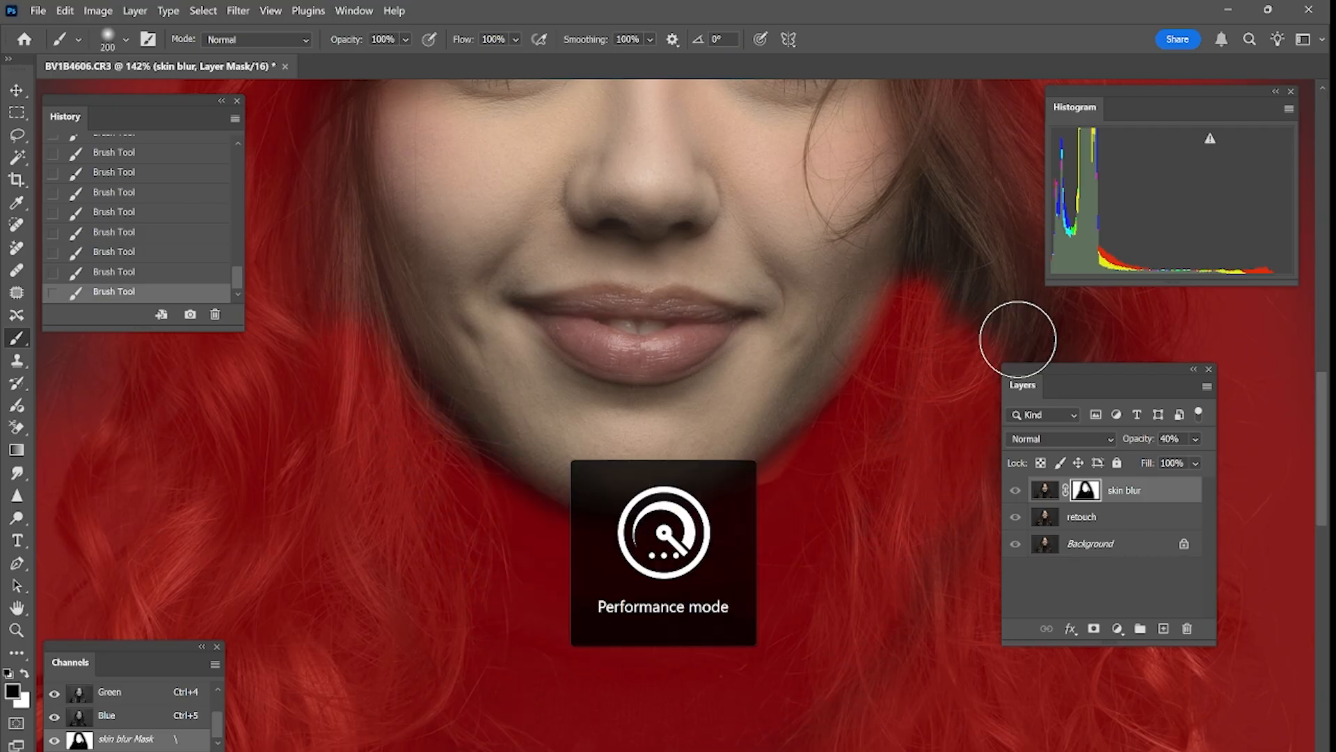
drag(1005, 131, 733, 465)
Mask the eyebrow nearest the overhanging hair with a 90 px brush at 51% opacity
scroll(696, 362, up, 3)
scroll(696, 362, left, 2)
scroll(388, 468, down, 3)
scroll(418, 390, left, 2)
key(bracketleft)
key(bracketleft)
key(bracketleft)
key(bracketleft)
key(bracketleft)
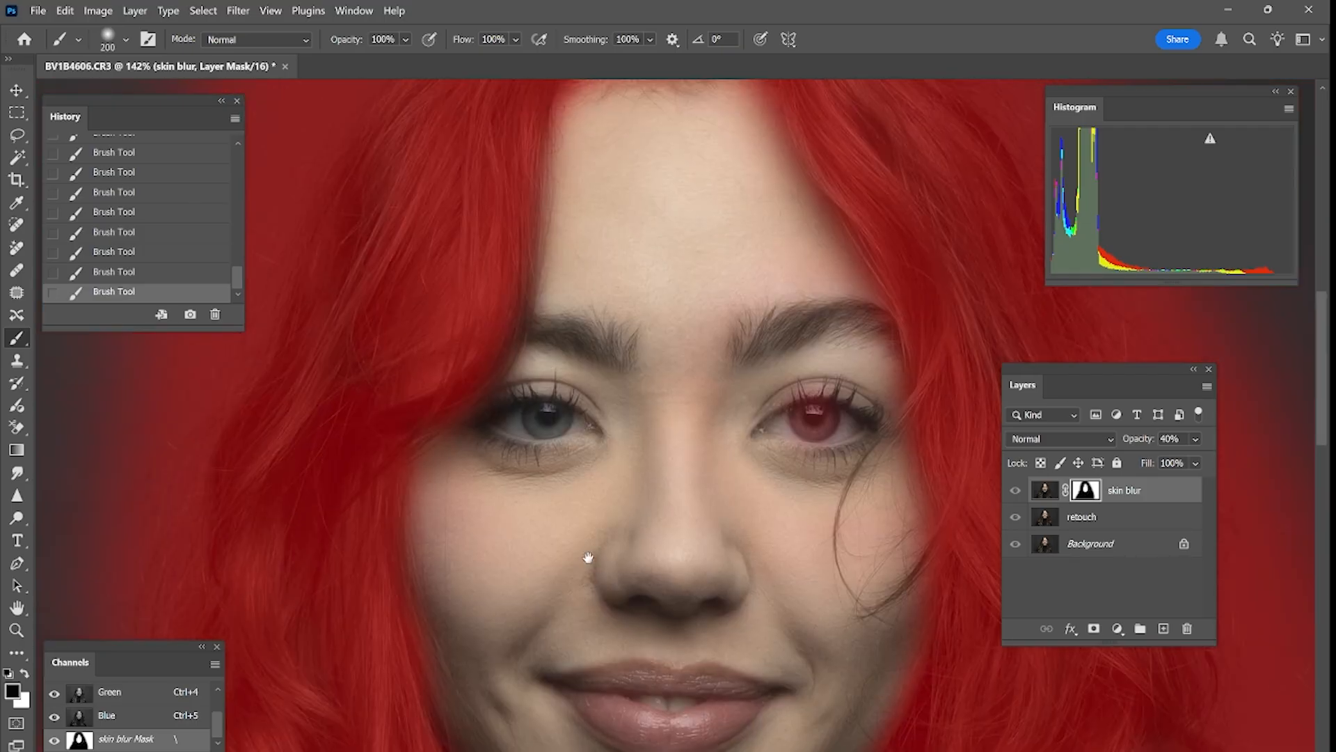
scroll(530, 240, up, 2)
key(z)
drag(505, 556, 719, 453)
drag(613, 306, 686, 307)
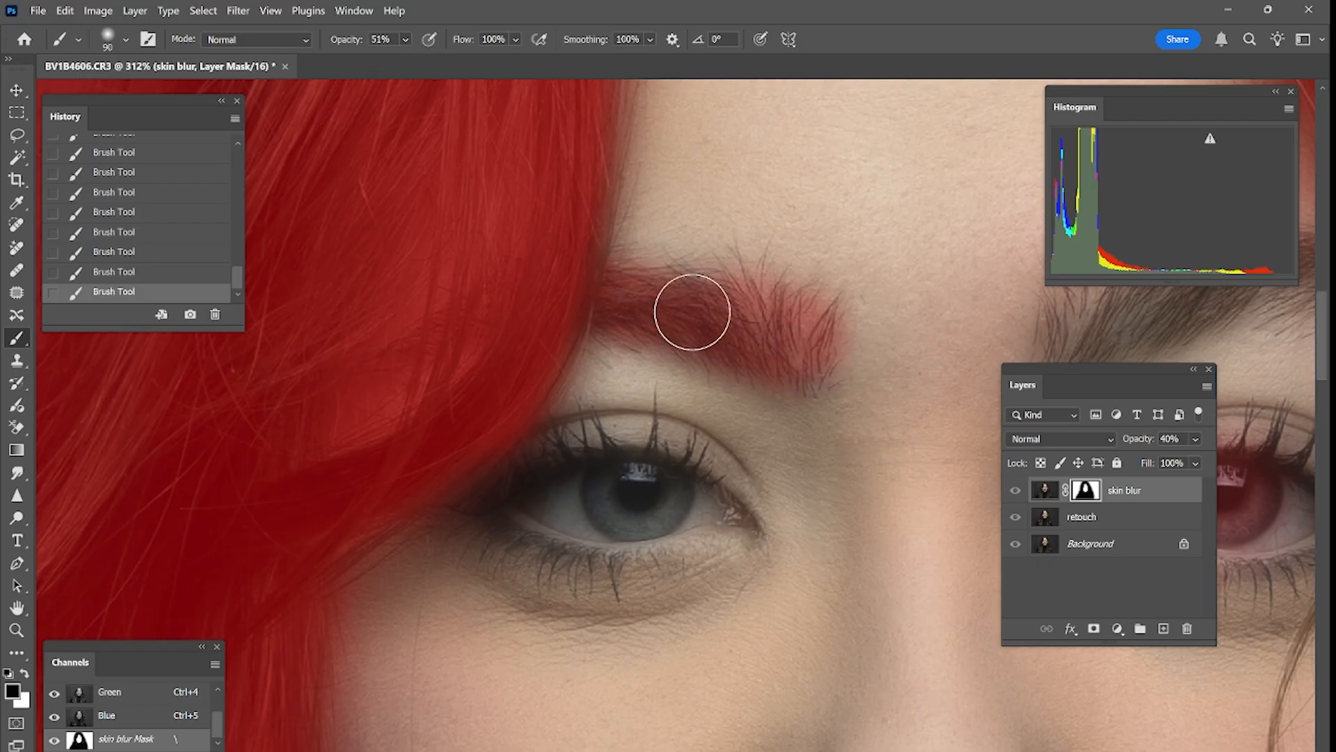
Mask the eye below that eyebrow at 100% brush opacity, tracing individual lashes with a 20 px brush
key(bracketleft)
key(bracketleft)
key(bracketleft)
key(bracketleft)
key(bracketleft)
mouse_move(513, 528)
mouse_down()
mouse_move(625, 531)
mouse_move(556, 454)
mouse_move(612, 559)
mouse_move(671, 471)
mouse_up()
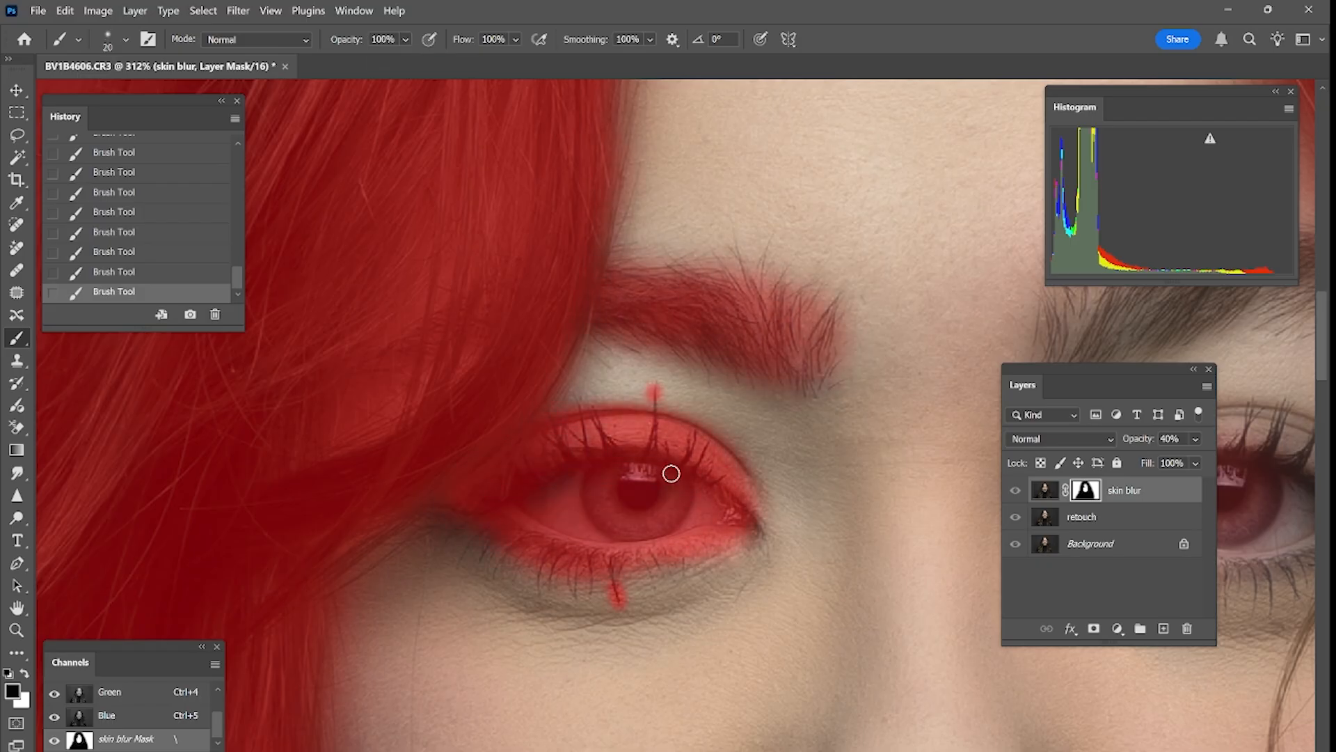
Mask the eyebrow and eye on the other side of the face with an enlarged brush
scroll(671, 472, right, 5)
key(bracketright)
key(bracketright)
key(bracketright)
mouse_move(592, 313)
mouse_down()
mouse_move(796, 284)
mouse_move(755, 417)
mouse_move(696, 488)
mouse_up()
Trace the loose hair strand across the cheek on the mask with a smaller brush
scroll(673, 337, down, 4)
key(bracketleft)
key(bracketleft)
key(bracketleft)
key(bracketleft)
key(bracketleft)
key(bracketleft)
drag(731, 320, 722, 674)
Mask the nostrils and outer edges of the nose with a 25 px brush at 50% opacity
scroll(722, 674, left, 4)
key(5)
drag(449, 367, 487, 493)
drag(734, 514, 760, 402)
key(ctrl+z)
key(bracketright)
key(bracketright)
key(bracketright)
mouse_move(449, 362)
mouse_down()
mouse_move(558, 508)
mouse_move(759, 497)
mouse_up()
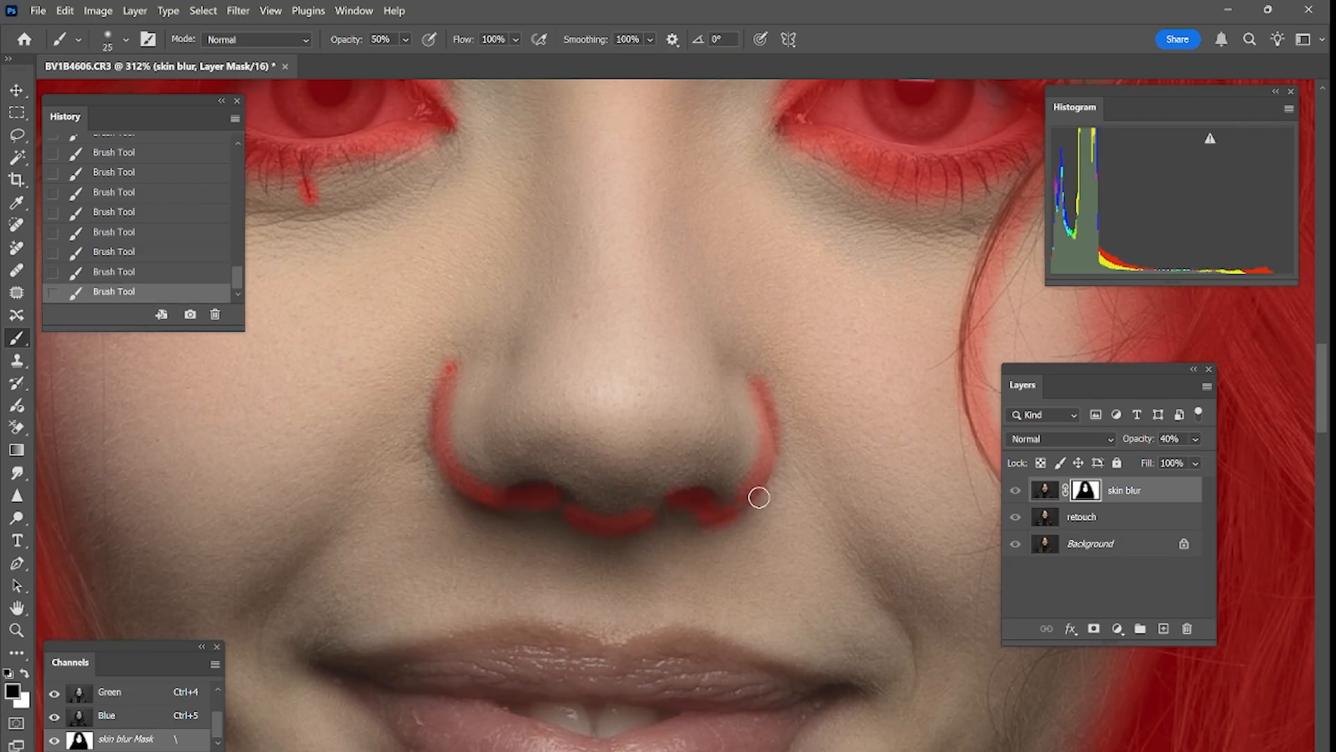
Mask both lips with a brush of up to 45 px at 100% opacity
scroll(692, 357, down, 3)
scroll(691, 357, right, 2)
key(bracketright)
mouse_move(264, 481)
mouse_down()
mouse_move(629, 457)
mouse_move(597, 662)
mouse_move(308, 503)
mouse_move(403, 575)
mouse_move(557, 529)
mouse_move(662, 537)
mouse_move(575, 630)
mouse_up()
key(0)
key(bracketright)
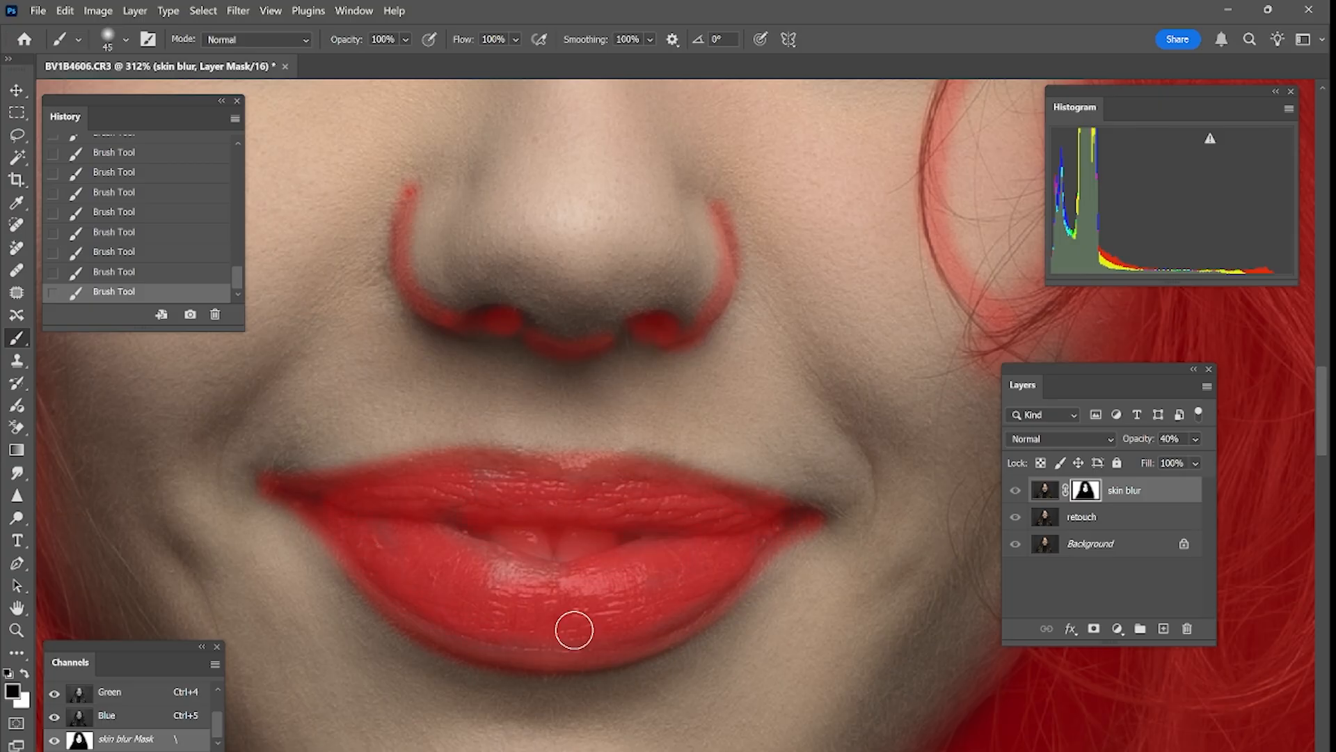
Paint the rest of the background and clothing out of the skin blur mask with a 500 px brush
scroll(569, 469, down, 8)
key(bracketright)
key(bracketright)
key(bracketright)
key(bracketright)
key(bracketright)
key(bracketright)
key(bracketright)
key(bracketright)
key(bracketright)
key(bracketright)
key(bracketright)
key(bracketright)
key(bracketright)
key(bracketright)
scroll(483, 540, down, 2)
mouse_move(484, 540)
mouse_down()
mouse_move(415, 585)
mouse_move(395, 259)
mouse_move(447, 566)
mouse_up()
mouse_move(861, 488)
mouse_down()
mouse_move(671, 468)
mouse_move(650, 390)
mouse_move(675, 315)
mouse_move(808, 453)
mouse_move(770, 397)
mouse_move(752, 456)
mouse_move(737, 456)
mouse_move(740, 439)
mouse_move(692, 382)
mouse_move(722, 301)
mouse_move(714, 365)
mouse_up()
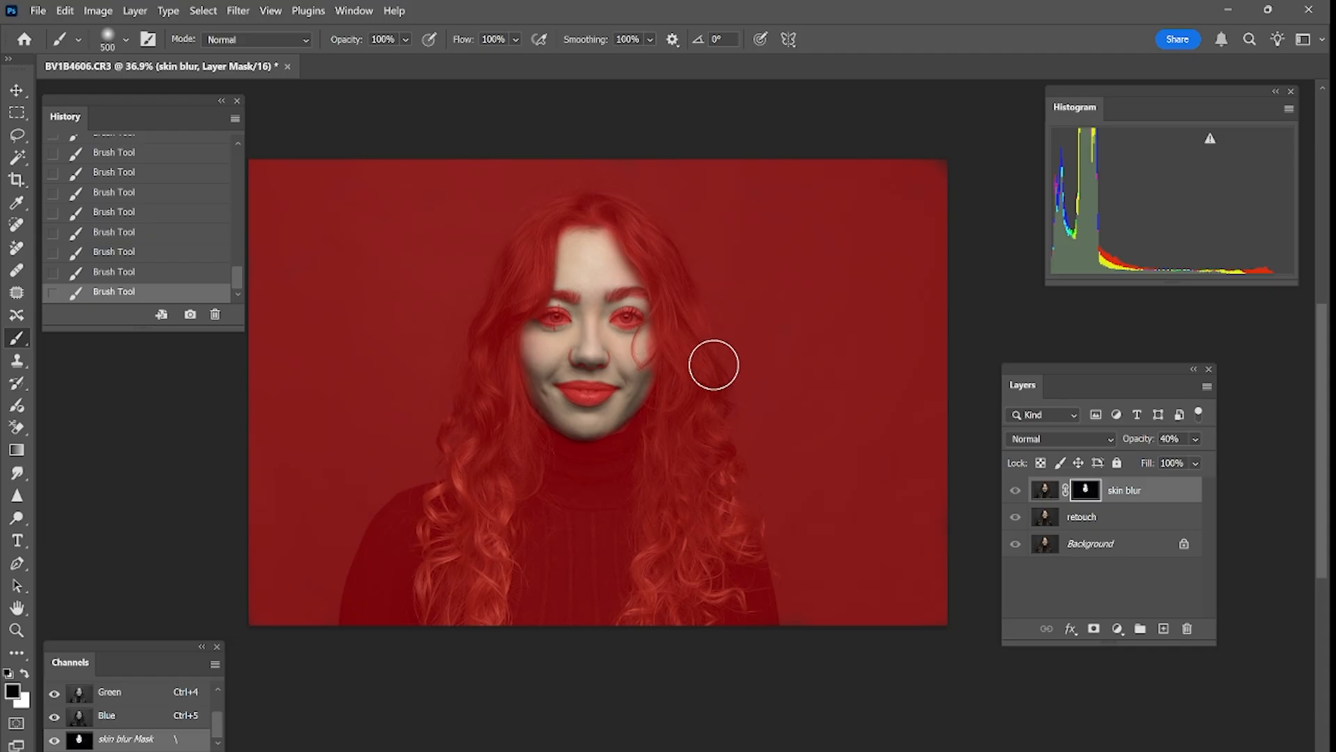
Hide the mask overlay and compare the skin around the eyes and nose with the skin blur layer off and on
key(backslash)
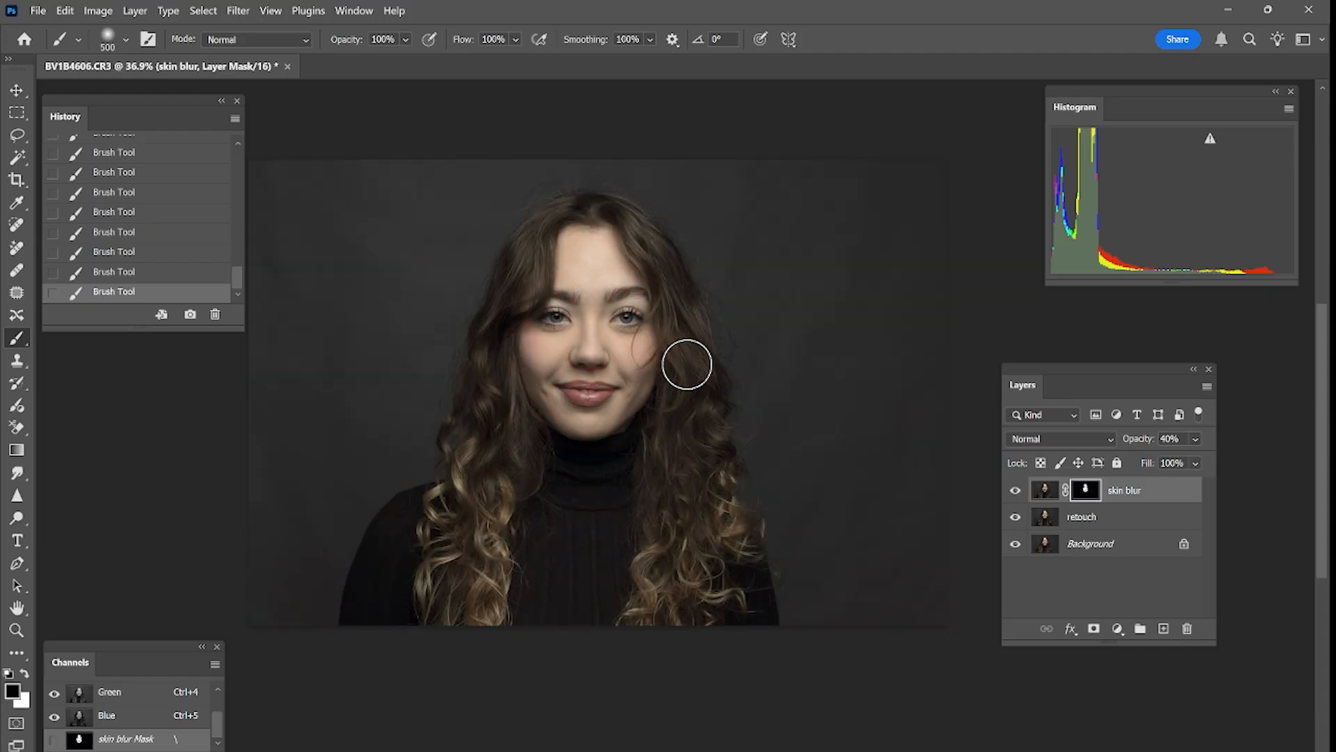
key(backslash)
key(backslash)
key(z)
drag(581, 314, 805, 368)
click(1015, 491)
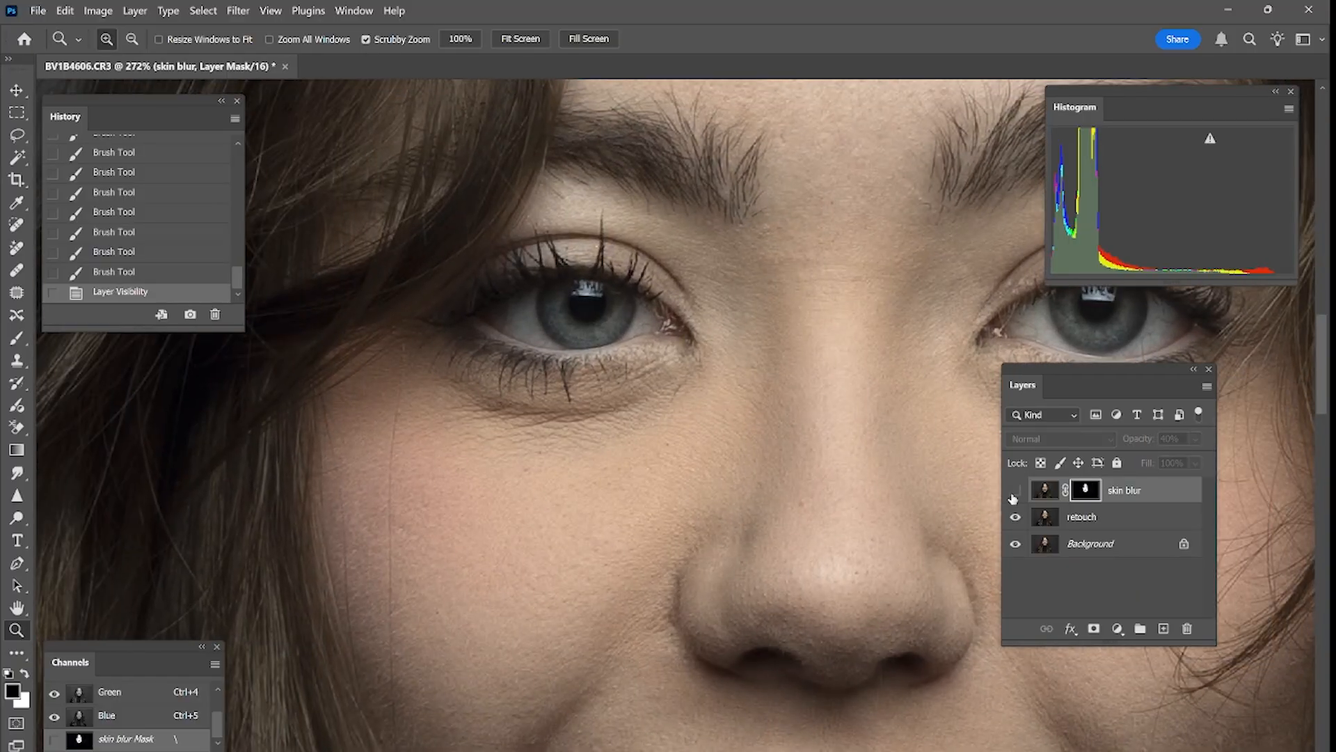
click(1014, 496)
click(1013, 497)
click(1013, 495)
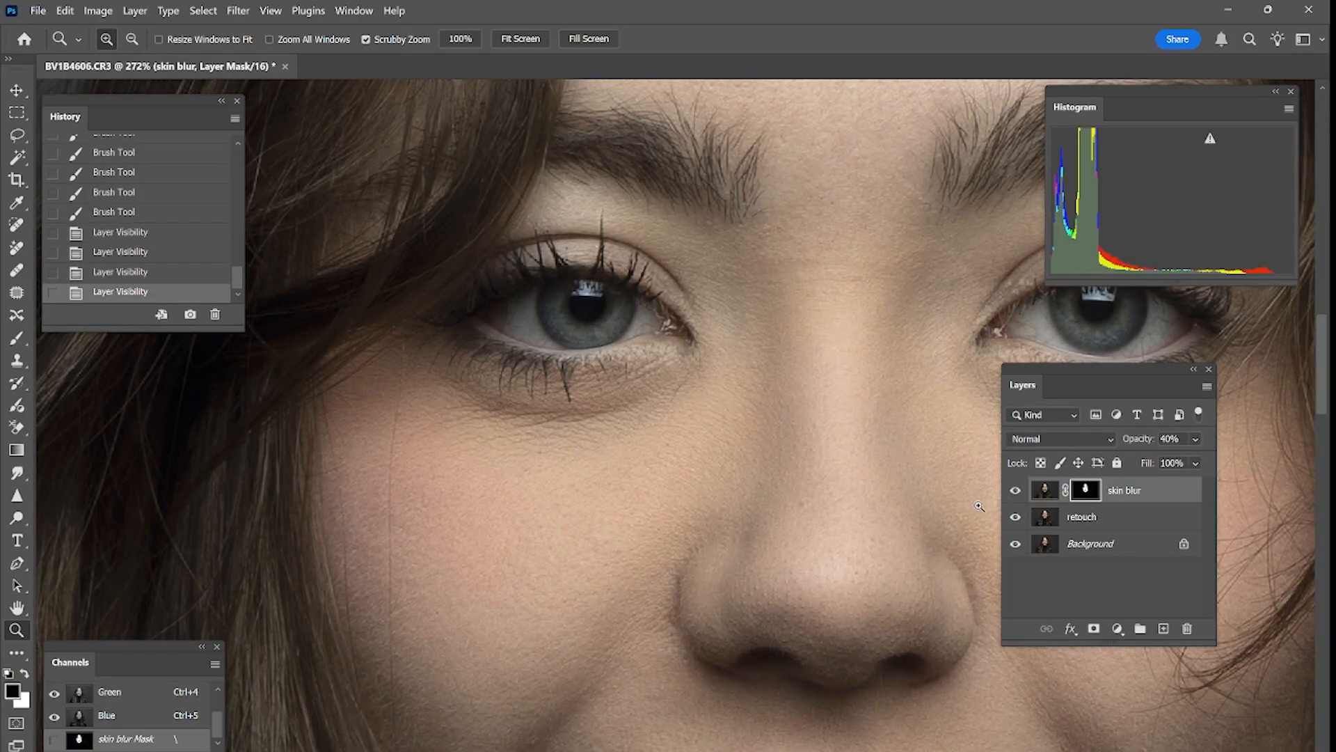
alt+click(747, 448)
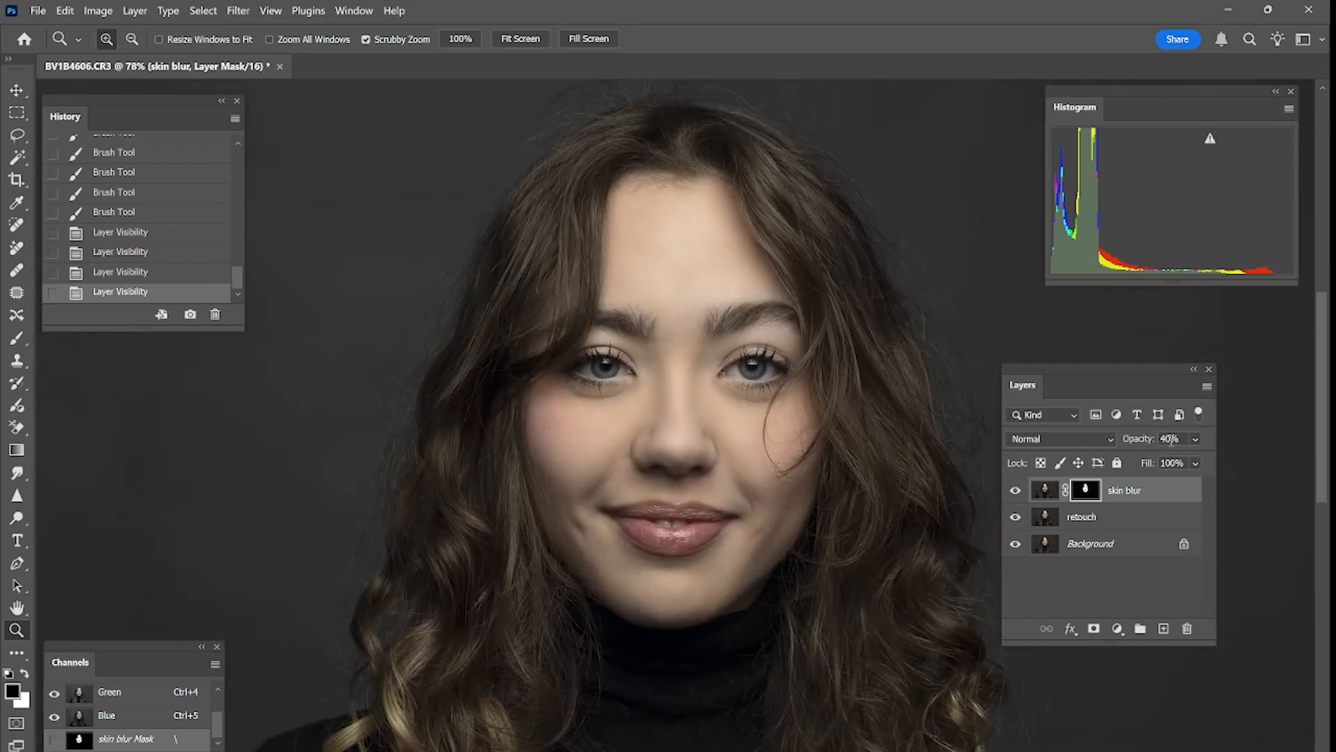
Target the skin blur layer's image and try opacities of 40% and 50% before setting it to 30%
click(1042, 492)
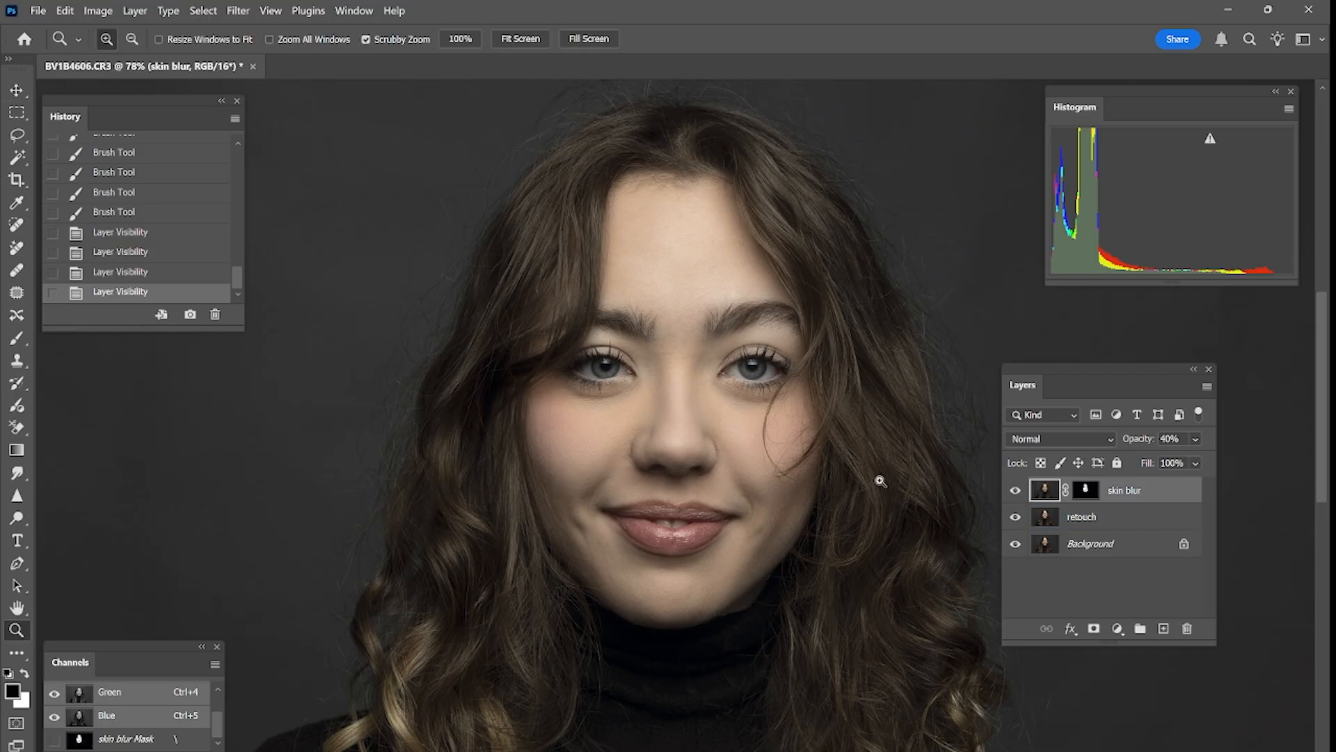
key(v)
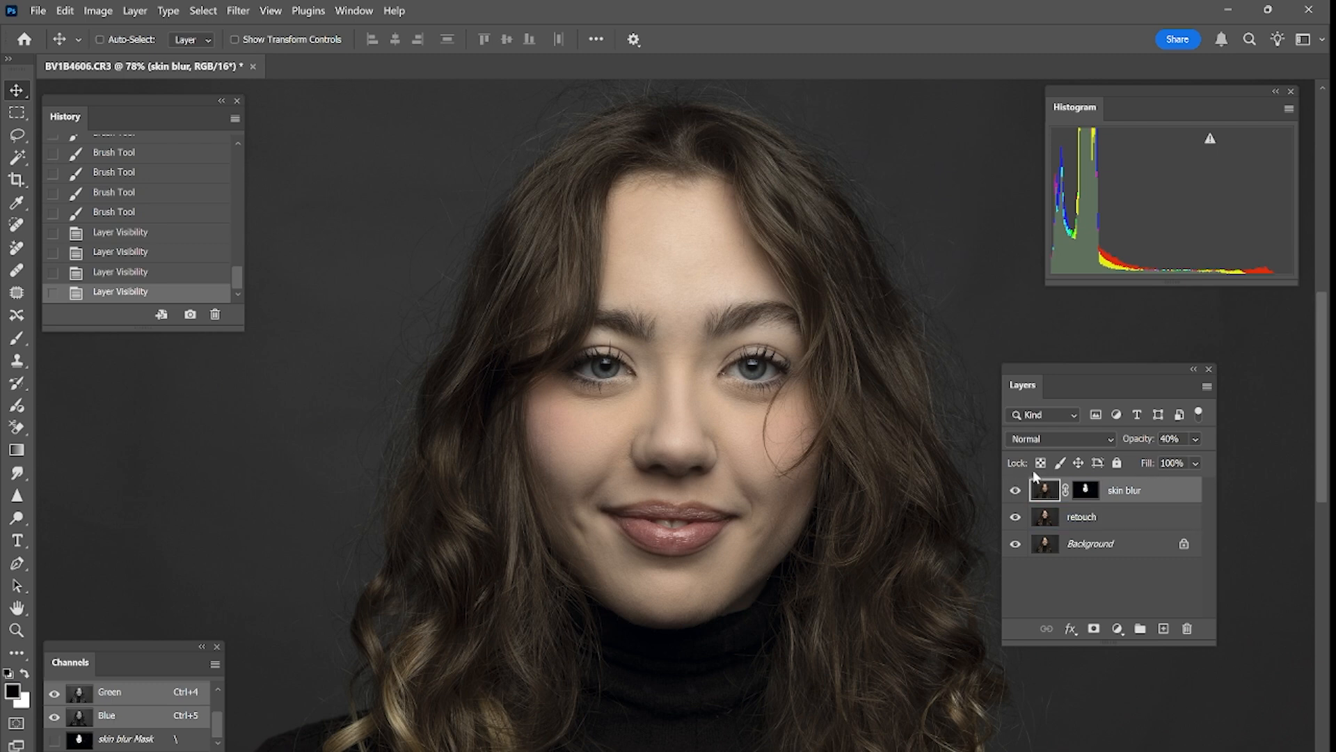
drag(1152, 451, 1127, 468)
key(3)
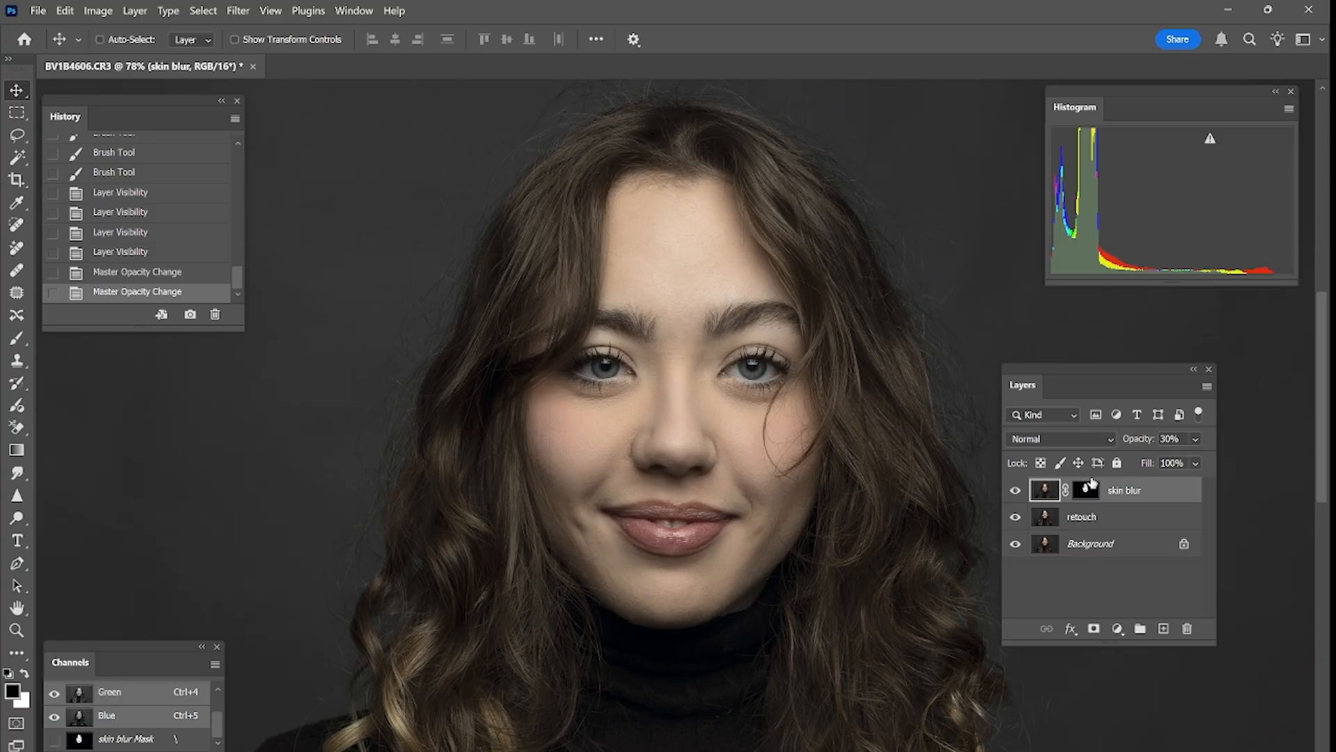
key(4)
key(5)
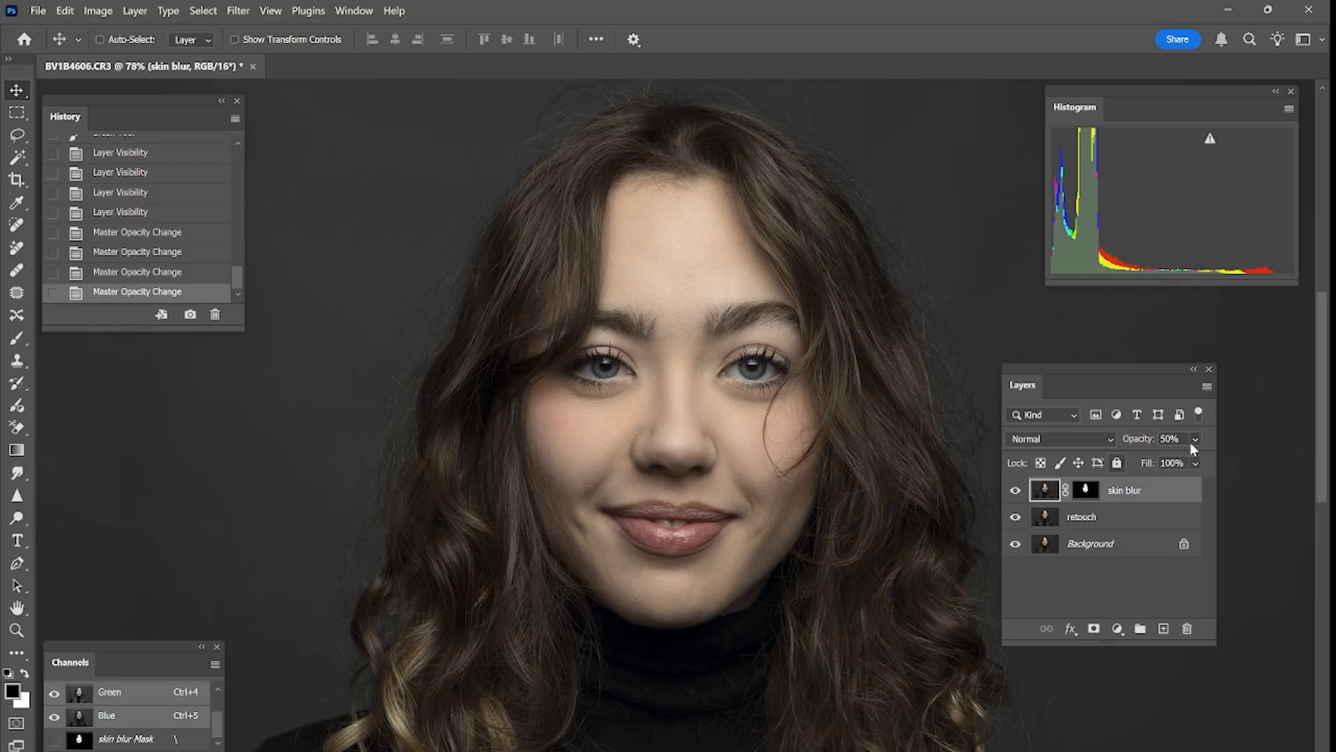
key(3)
Compare the skin around the eye at close range with the skin blur layer hidden and shown
key(z)
drag(752, 361, 791, 348)
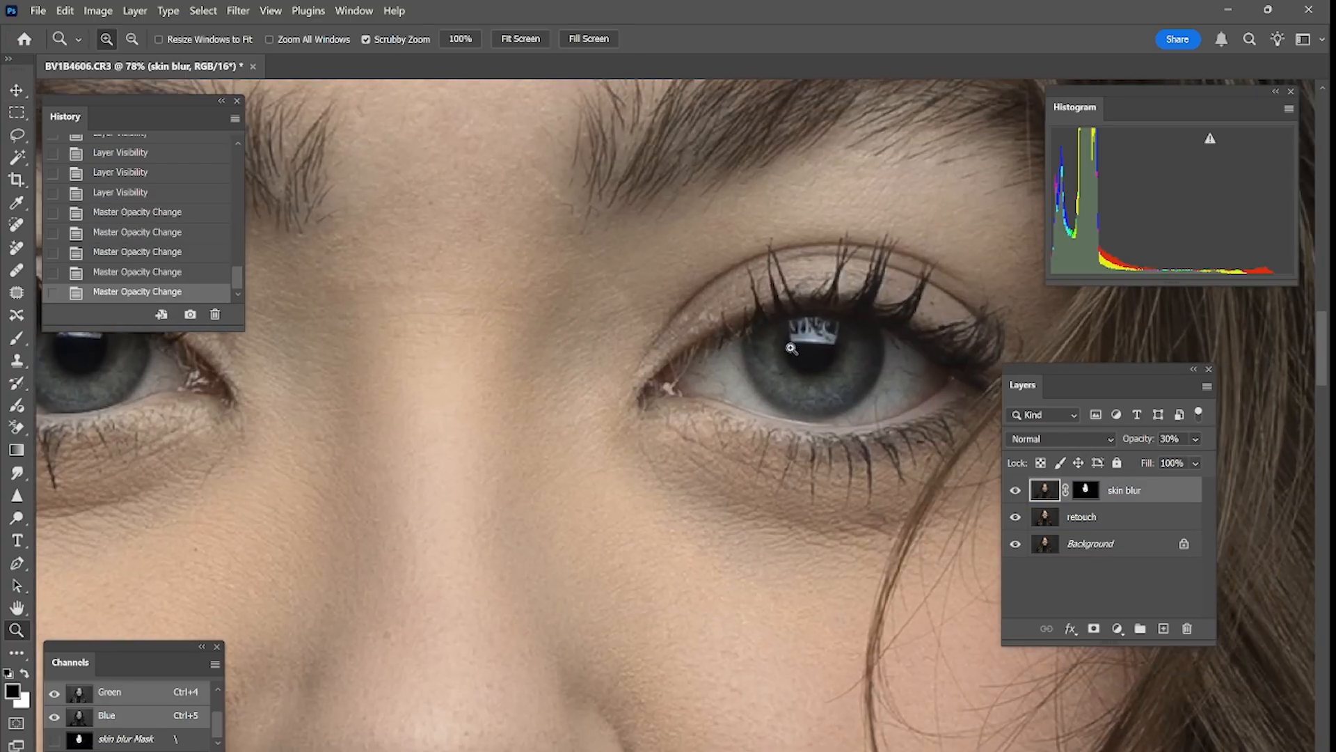
click(1017, 490)
click(1017, 492)
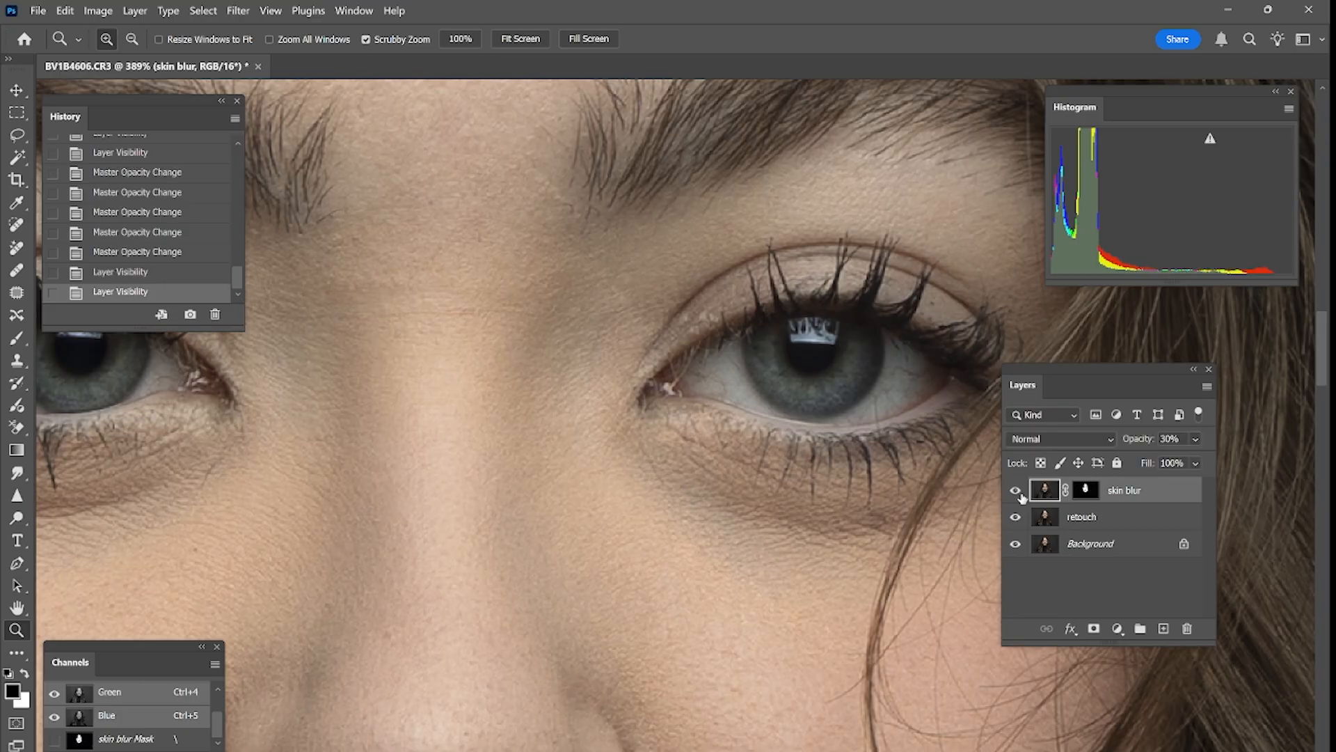
alt+click(664, 339)
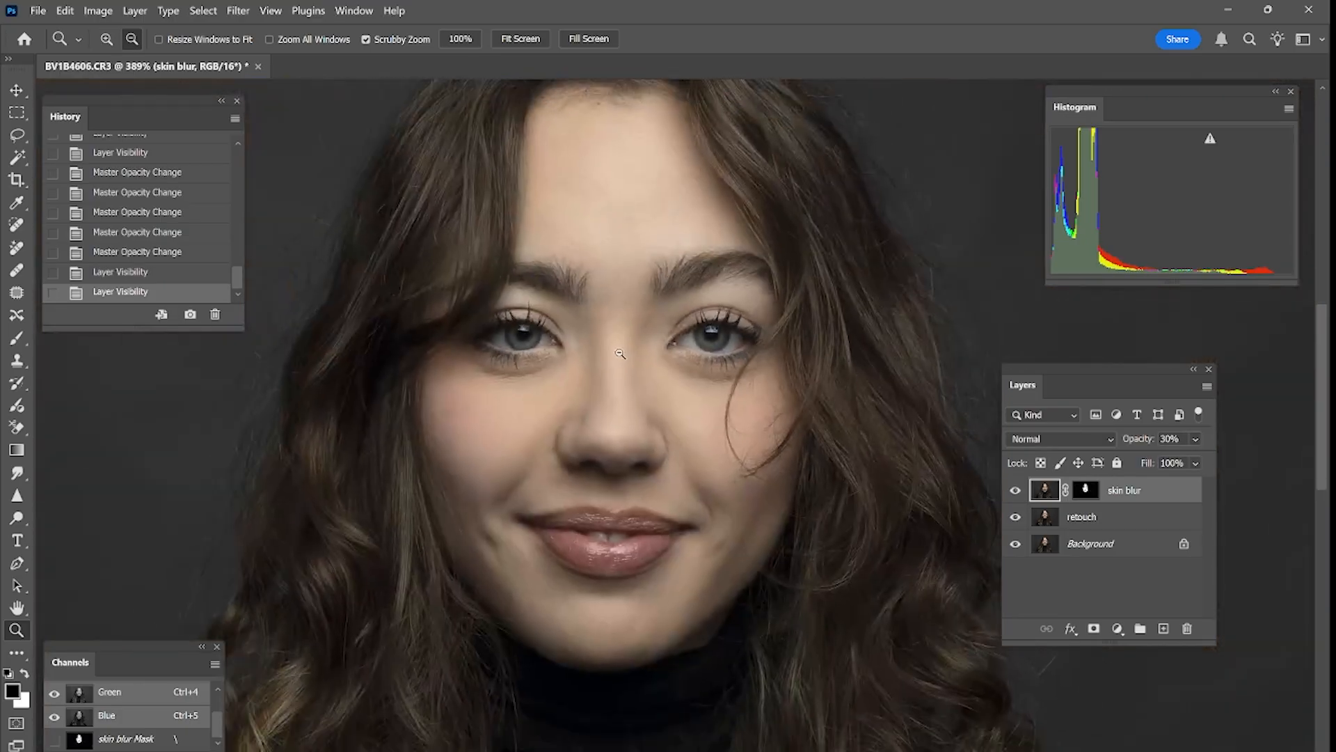
mouse_move(709, 420)
mouse_down()
mouse_move(700, 400)
mouse_move(692, 426)
mouse_up()
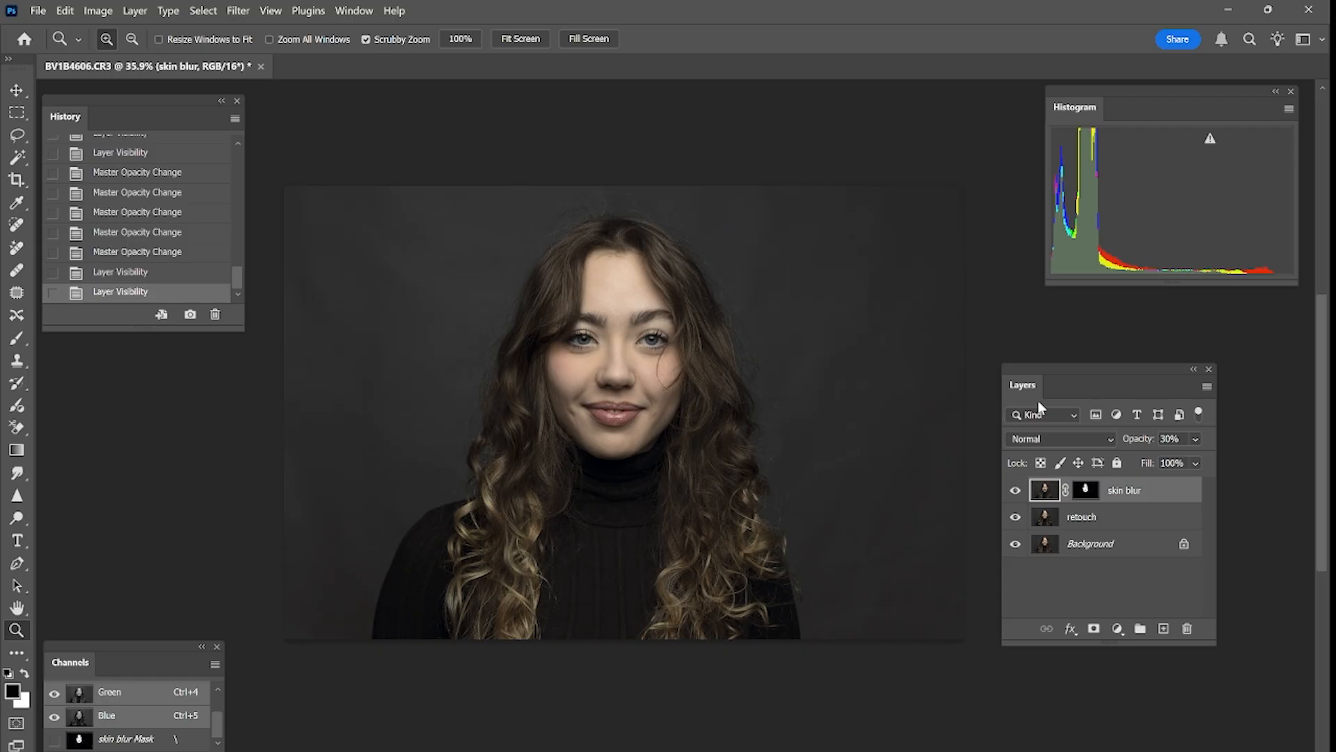
Collapse and re-expand the Layers panel, and move it slightly closer to the histogram
double_click(1084, 394)
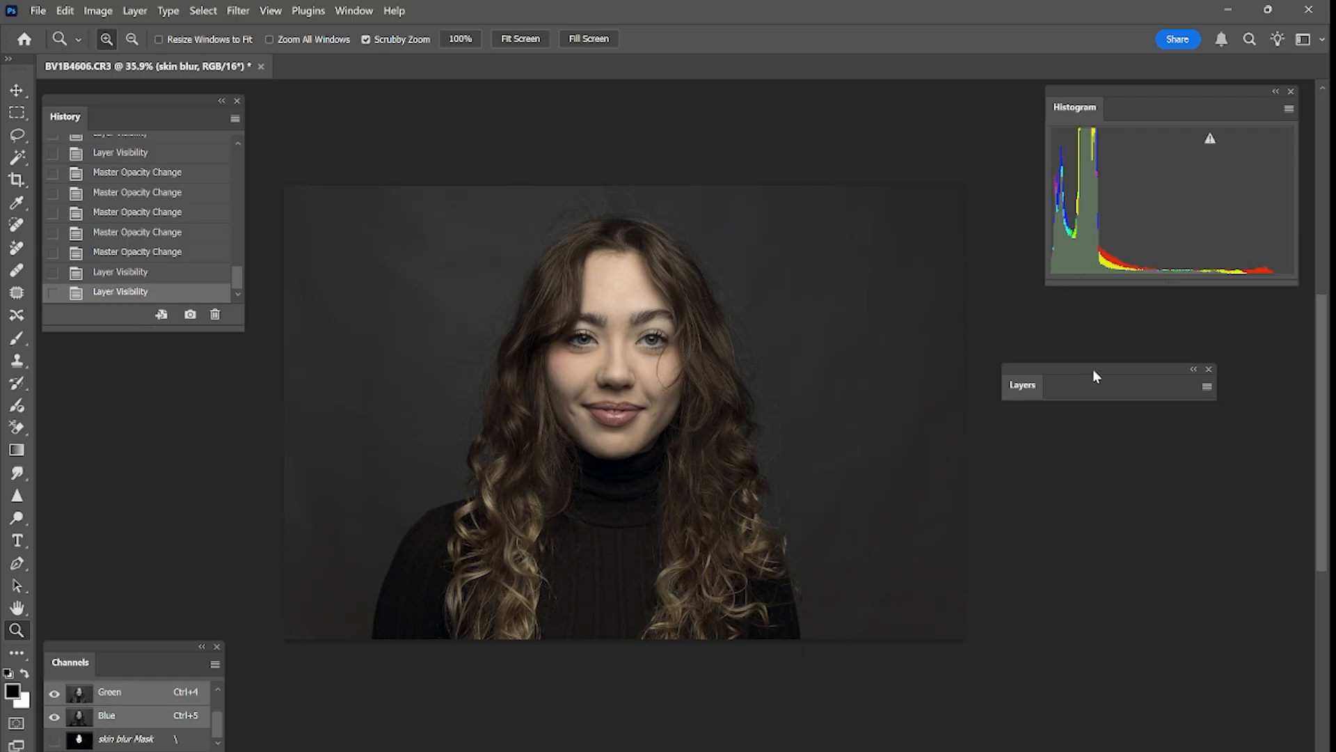
click(1194, 369)
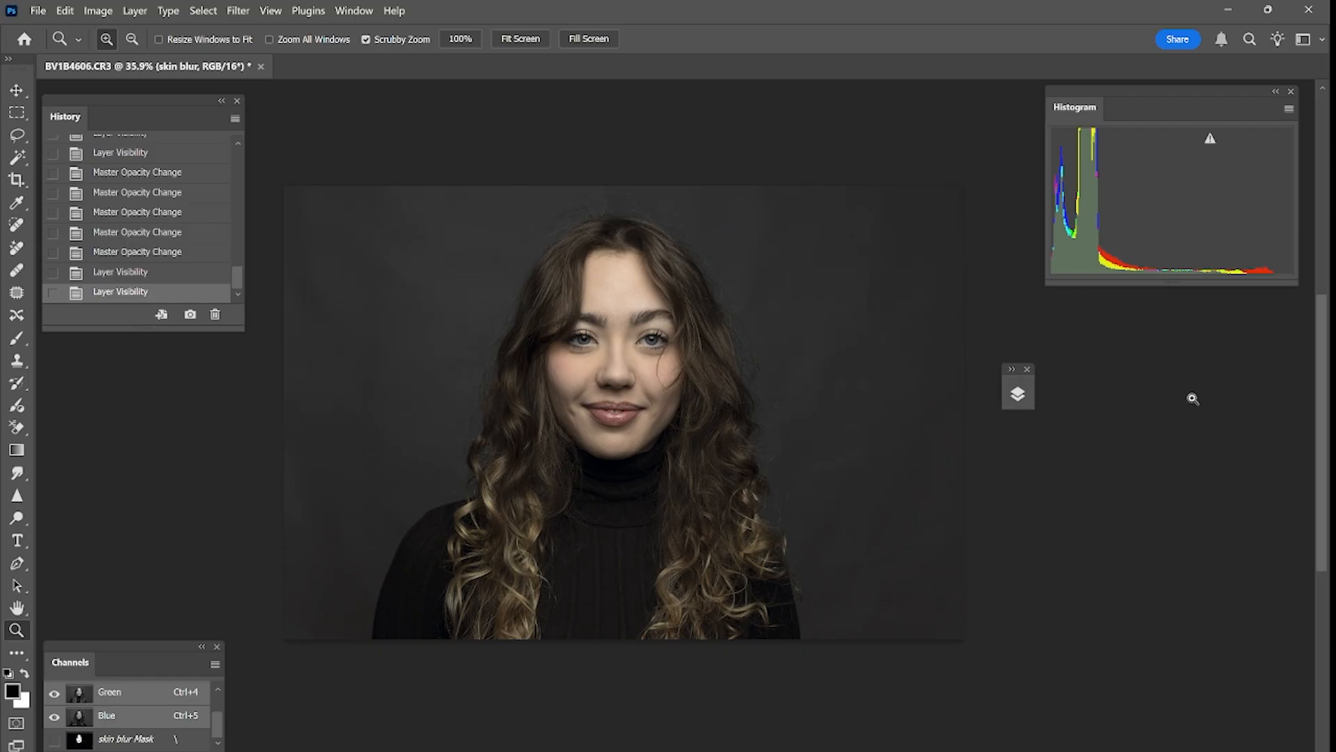
click(1018, 379)
click(1039, 396)
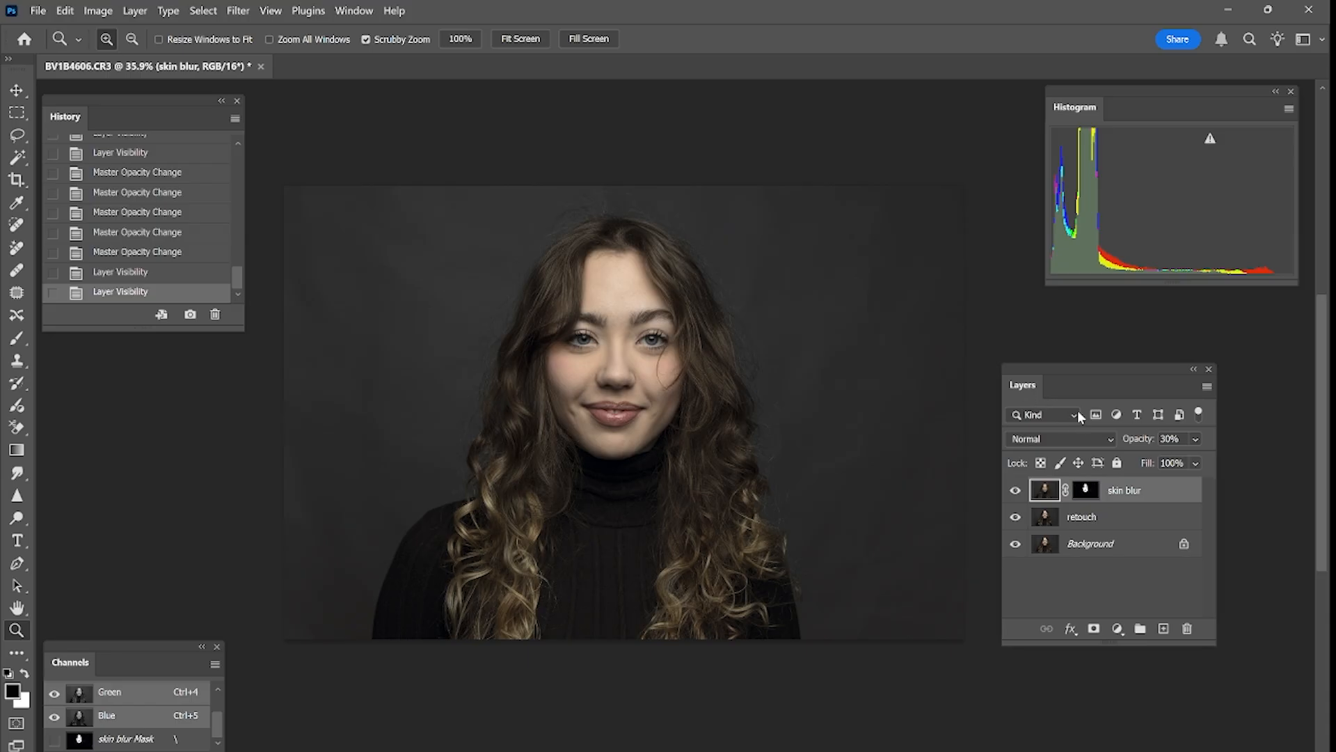
drag(1086, 385, 1122, 357)
Review the layer stack by hiding the retouch and skin blur layers, restoring each in order, and checking the skin blur mask overlay
drag(1051, 461, 1051, 488)
click(1117, 518)
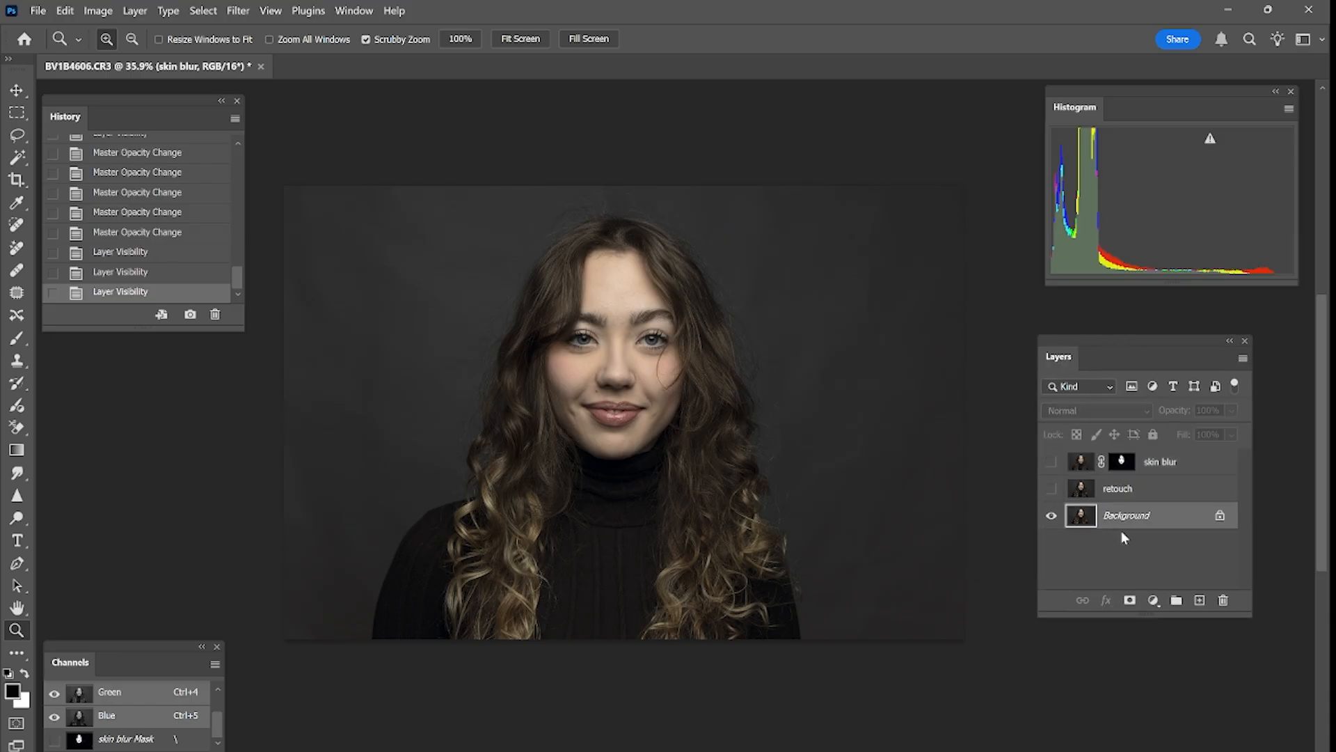
click(1051, 488)
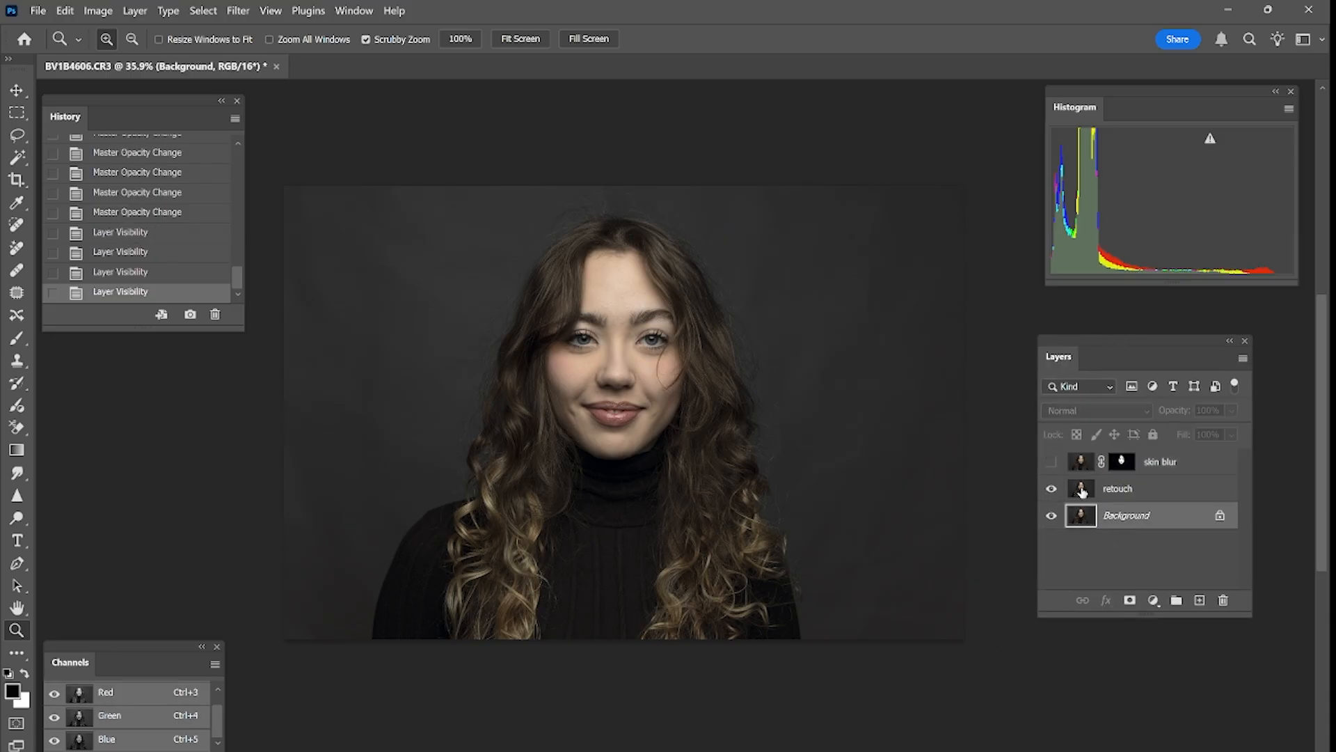
click(1082, 490)
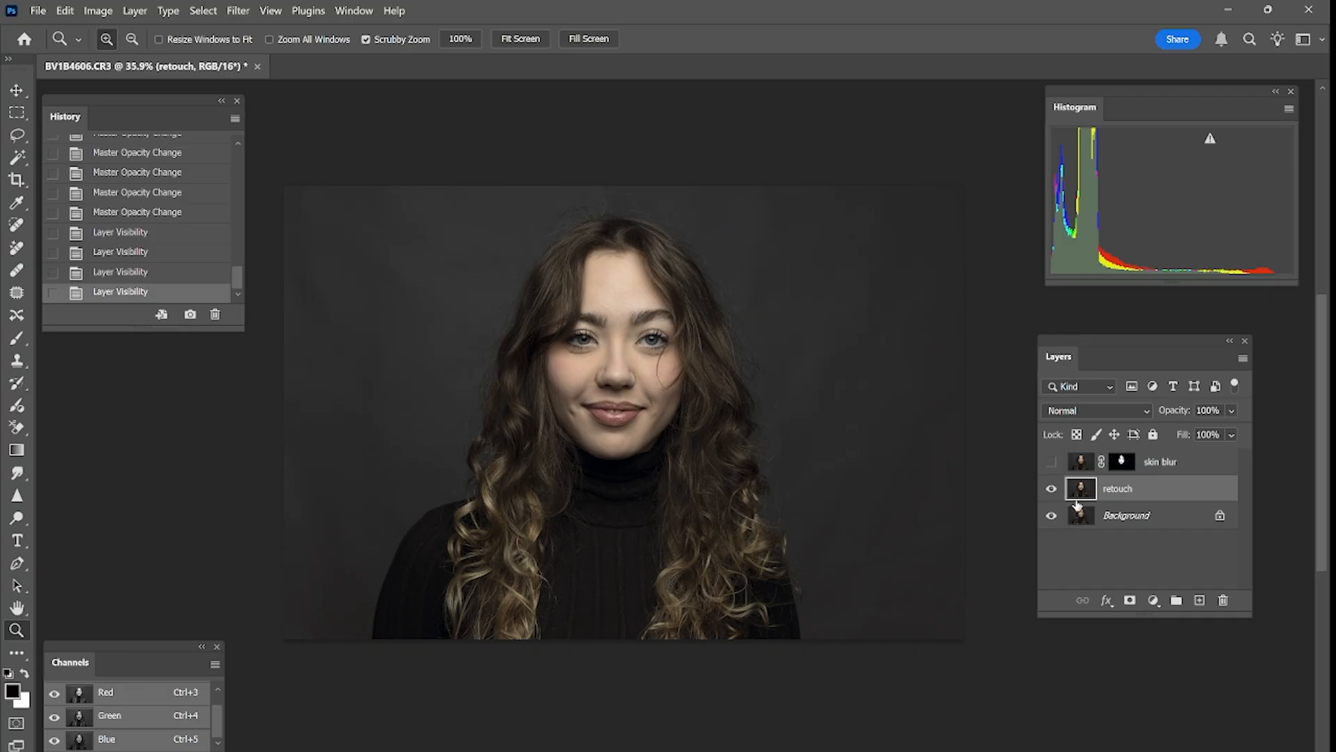
click(1052, 462)
click(1083, 465)
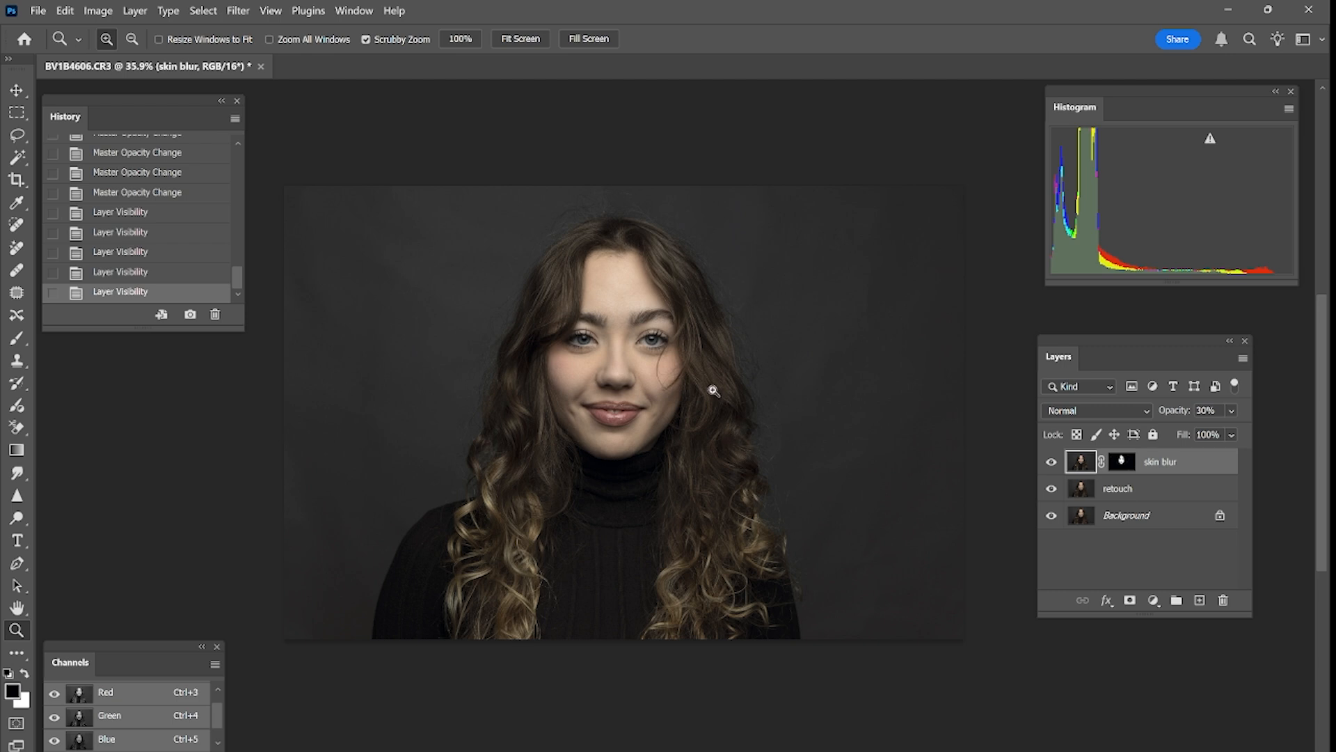
key(backslash)
key(backslash)
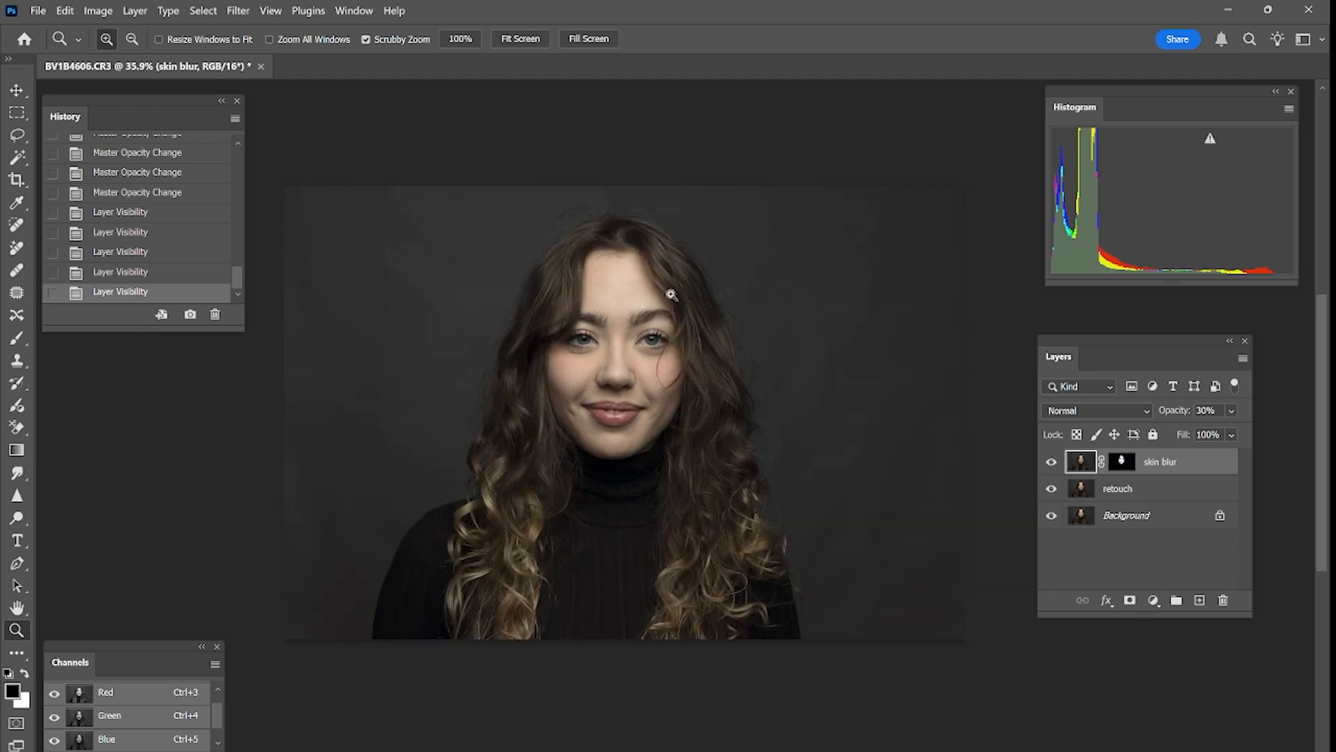